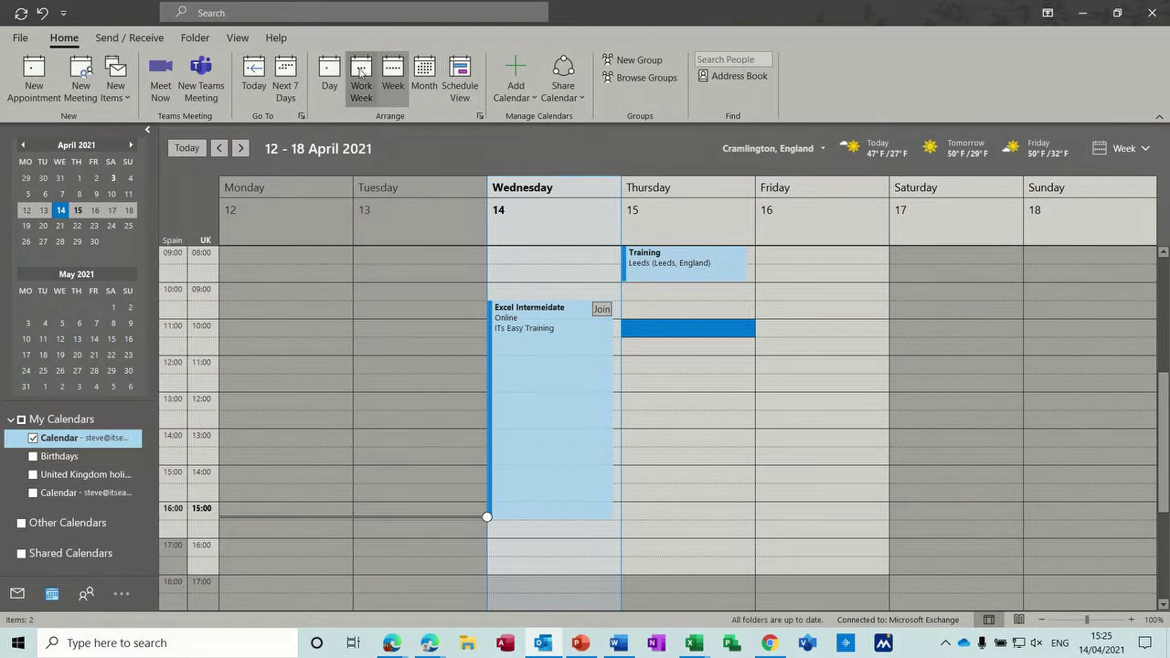
Step: Cycle through Work Week, Day, Month and Schedule views, then return to the seven-day Week view
click(361, 78)
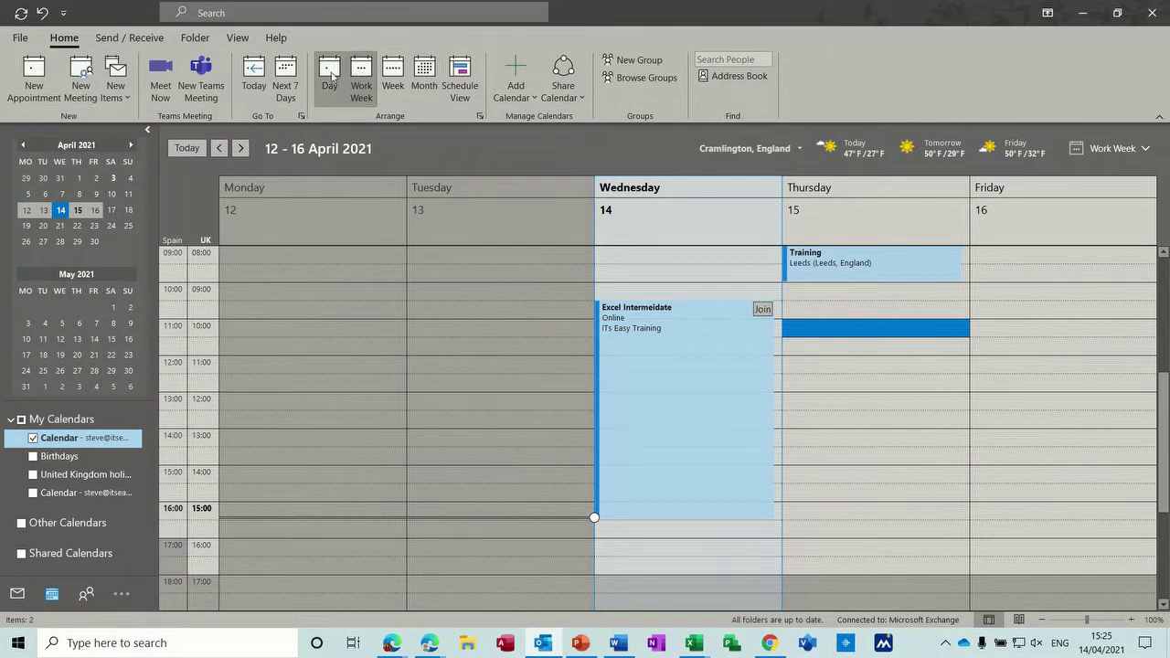
click(330, 77)
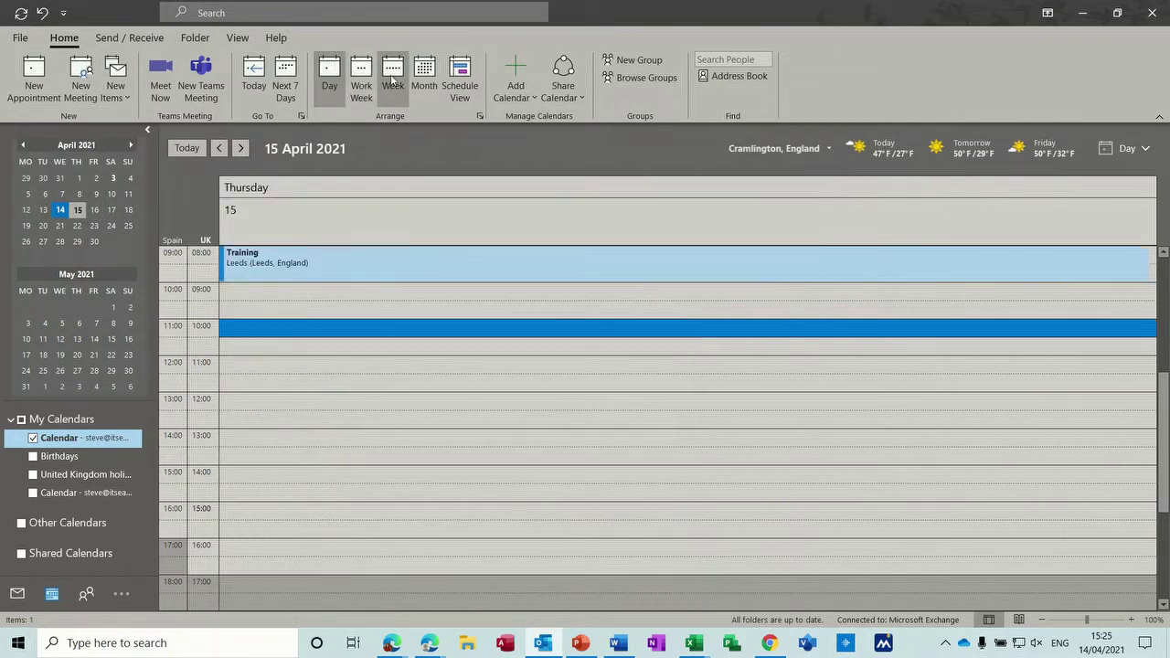
click(424, 79)
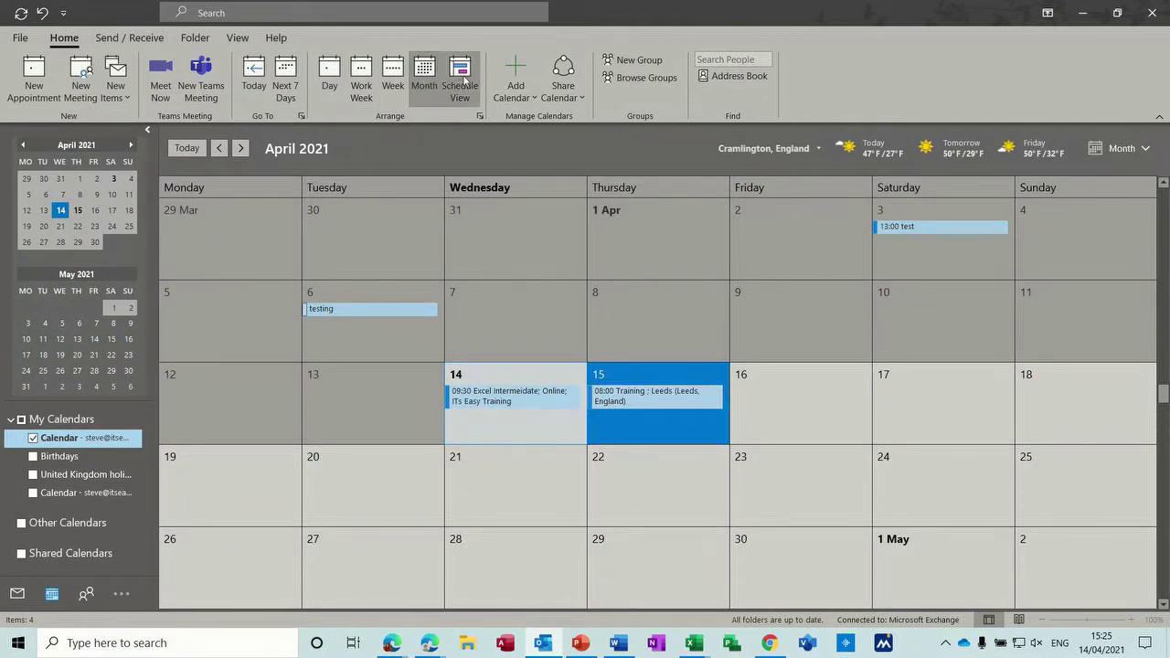
click(460, 77)
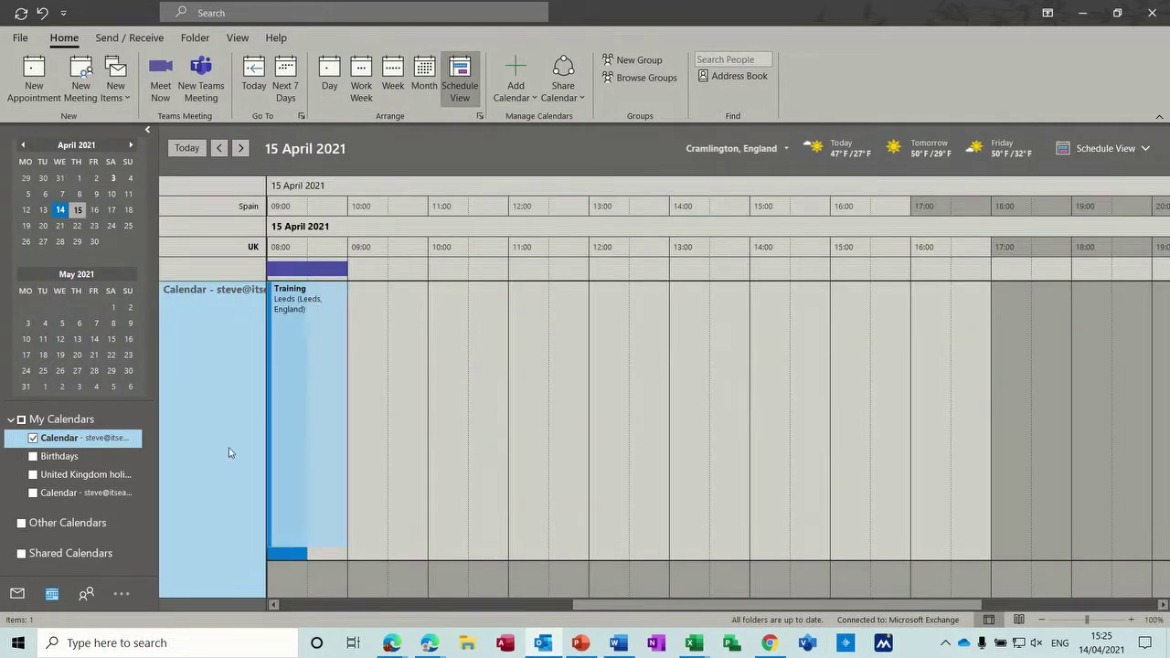
click(394, 79)
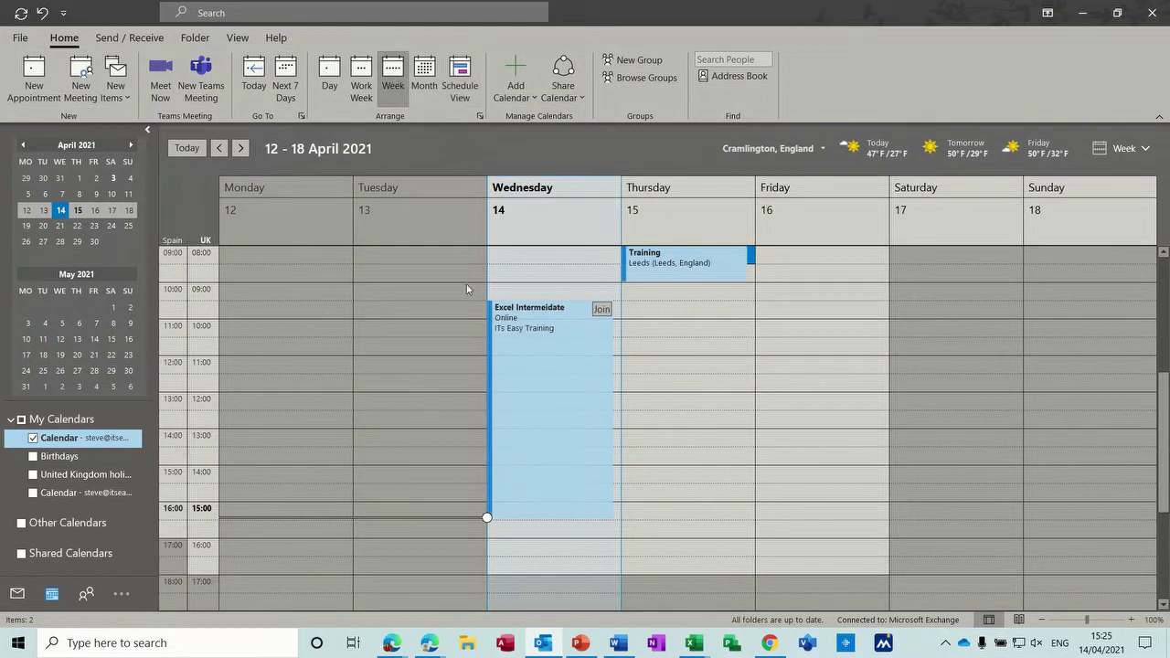
Step: Create a Thursday 10:00 appointment titled 'Training Event'
click(677, 333)
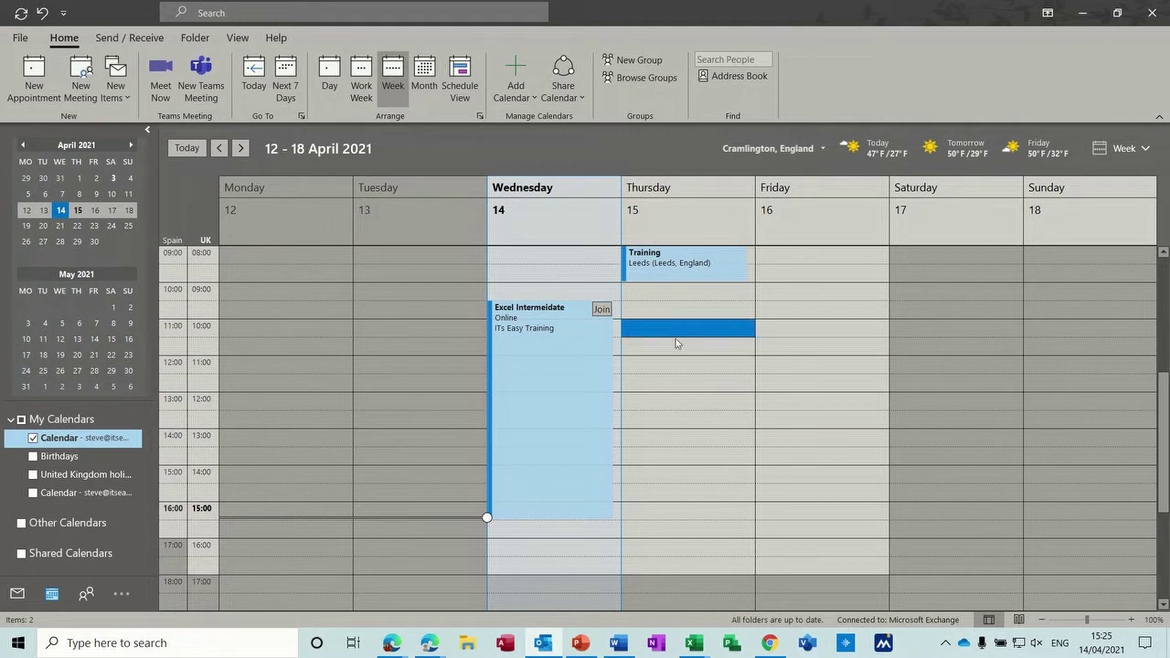
click(672, 366)
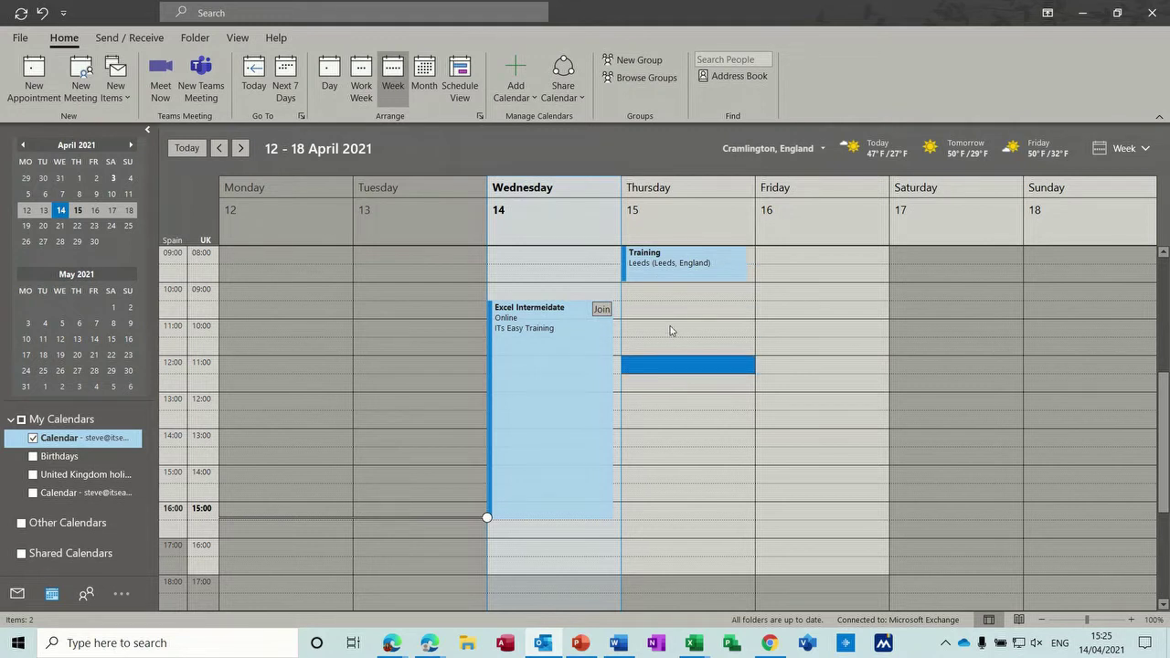
click(670, 327)
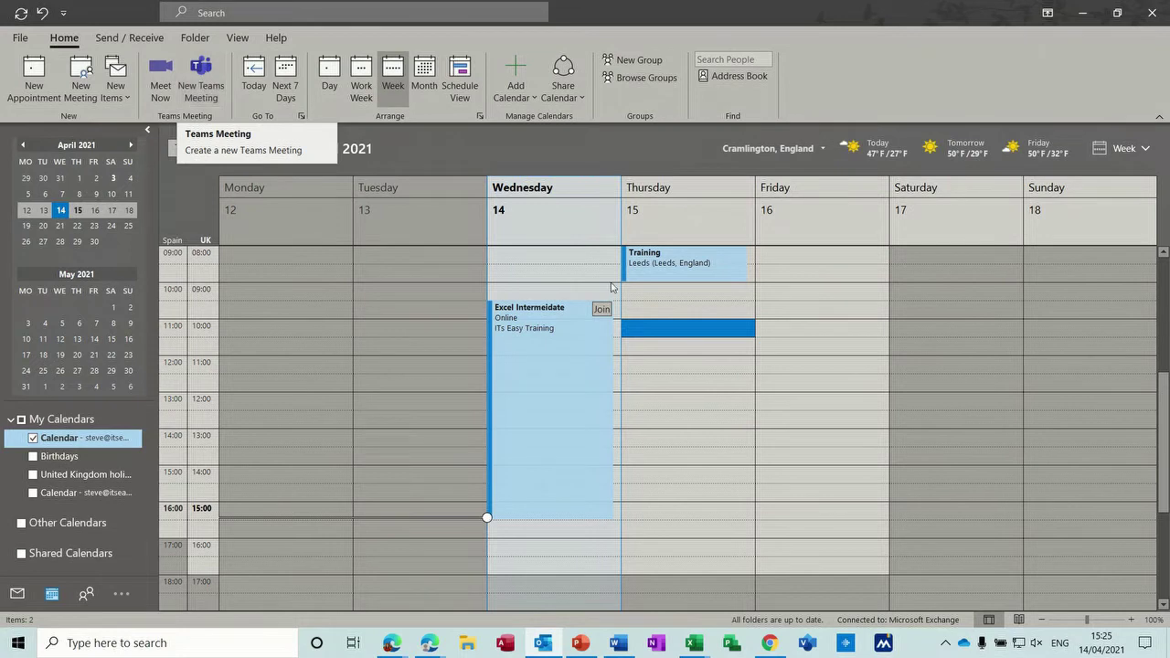
double_click(673, 335)
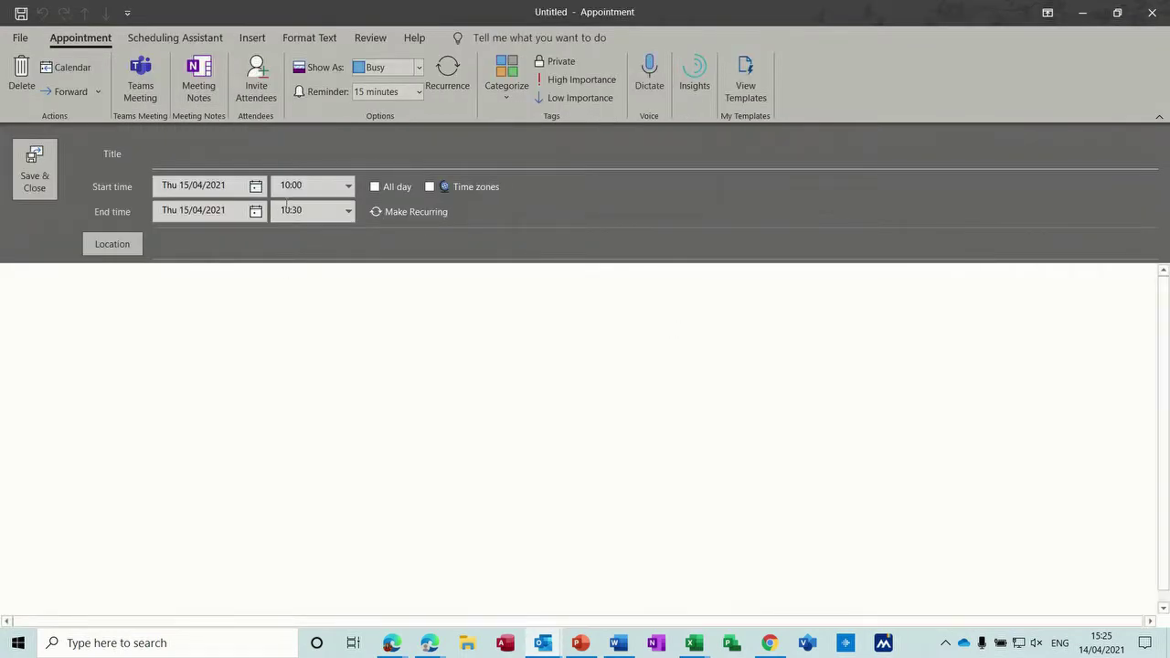
text(Training Ev)
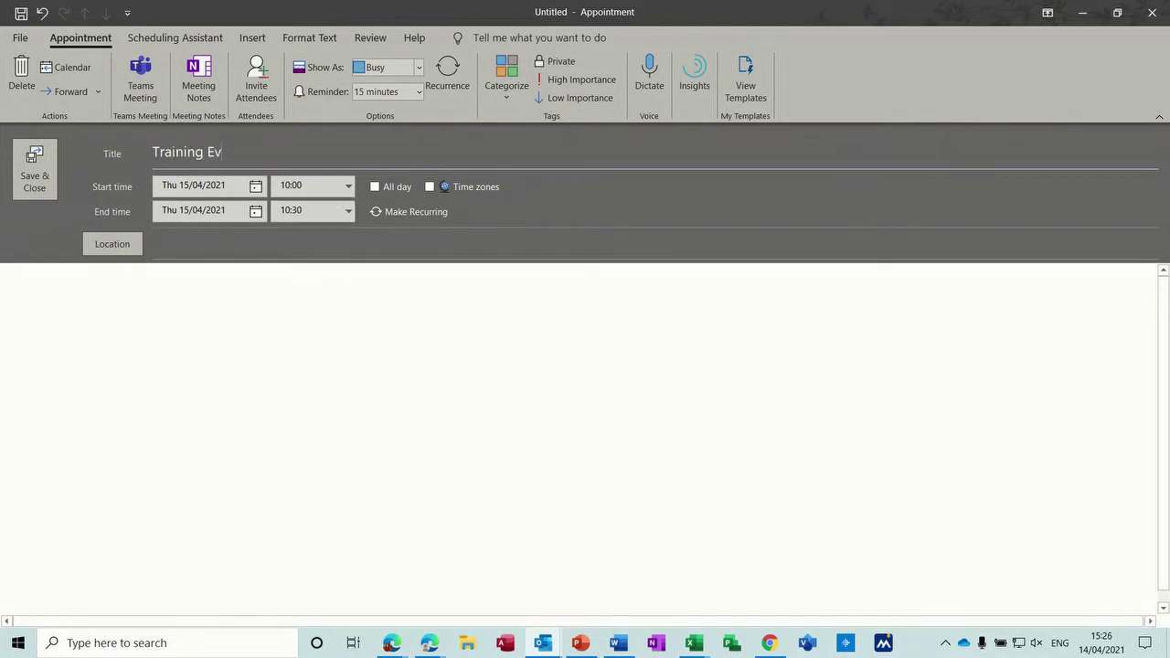
text(ent)
Step: Set the appointment's location to Bradford Interchange (Bradford, England)
click(167, 261)
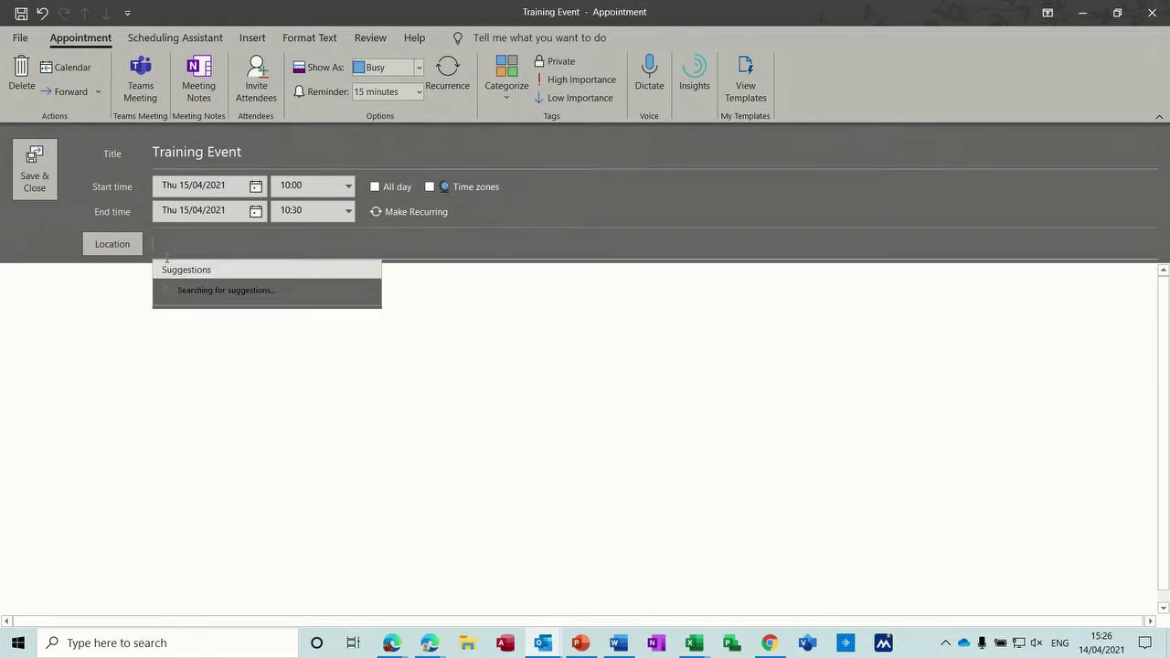
text(Bradford)
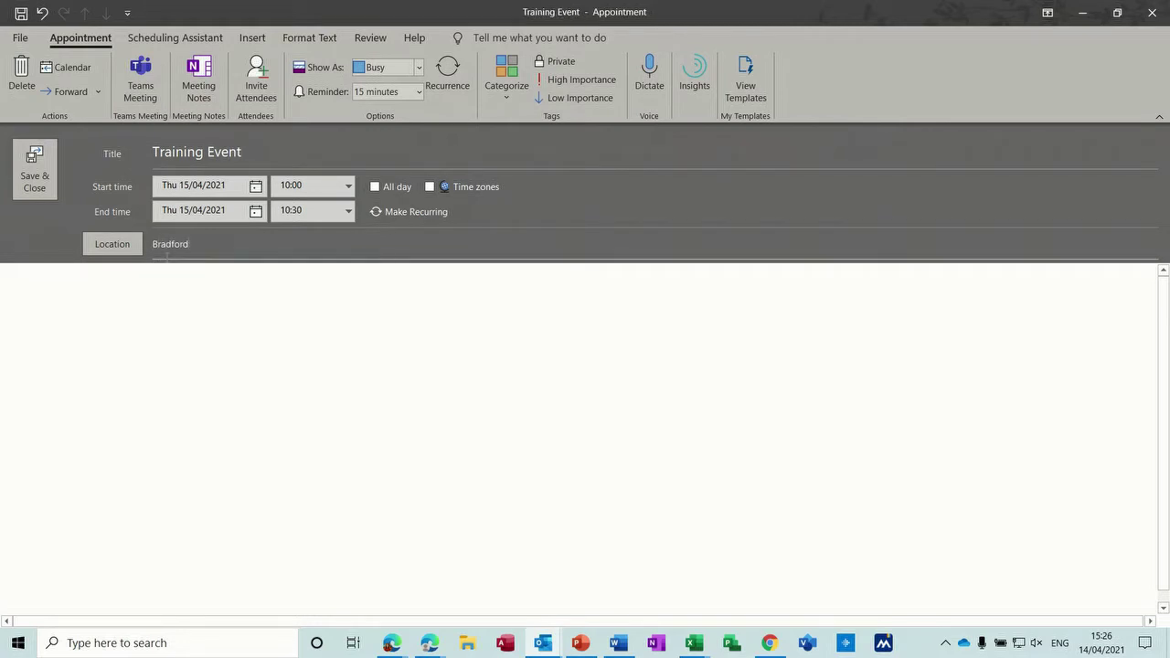
key(BackSpace)
key(BackSpace)
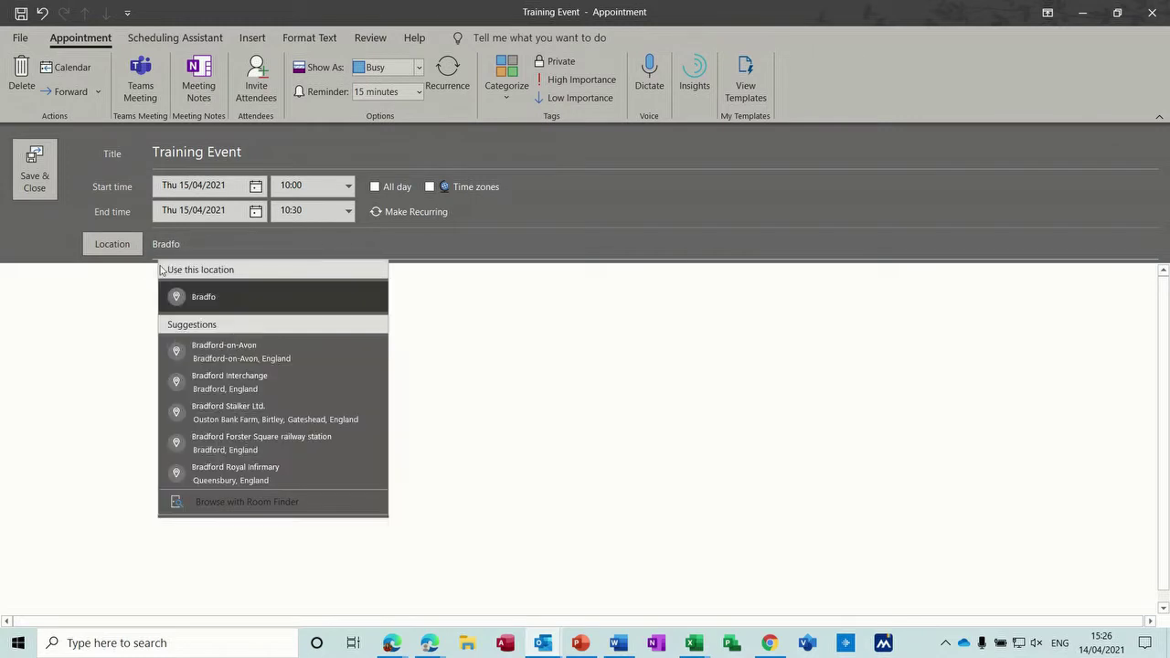
click(229, 387)
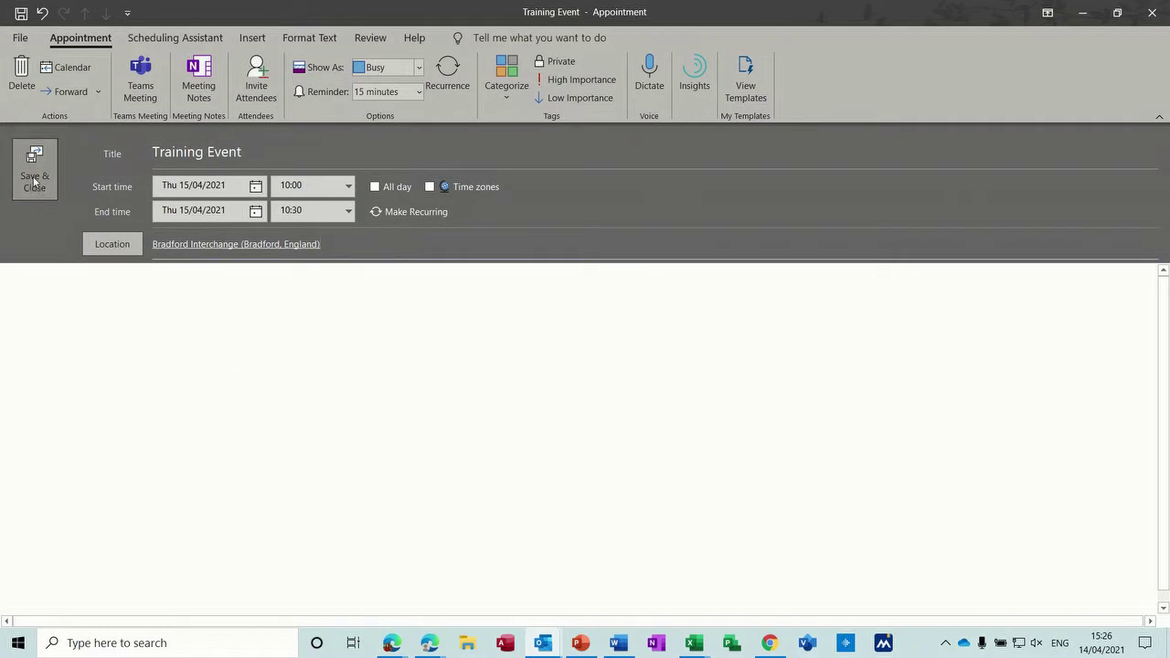
click(508, 103)
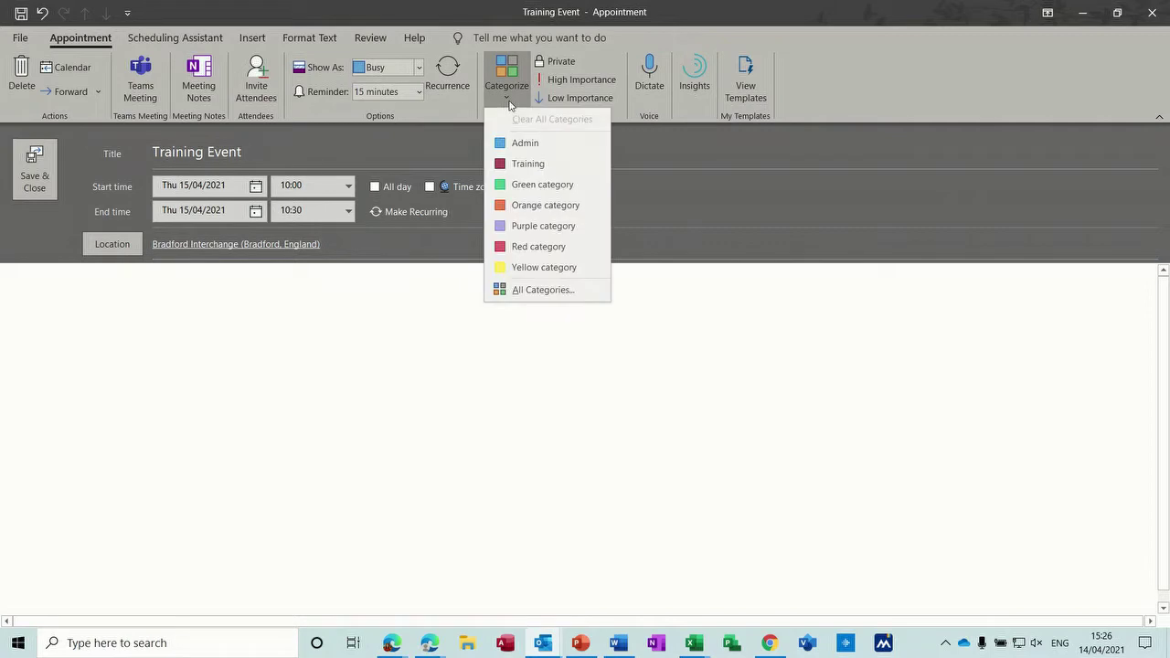
Step: Tag Training Event with the Training category and confirm it in the Color Categories dialog
click(524, 166)
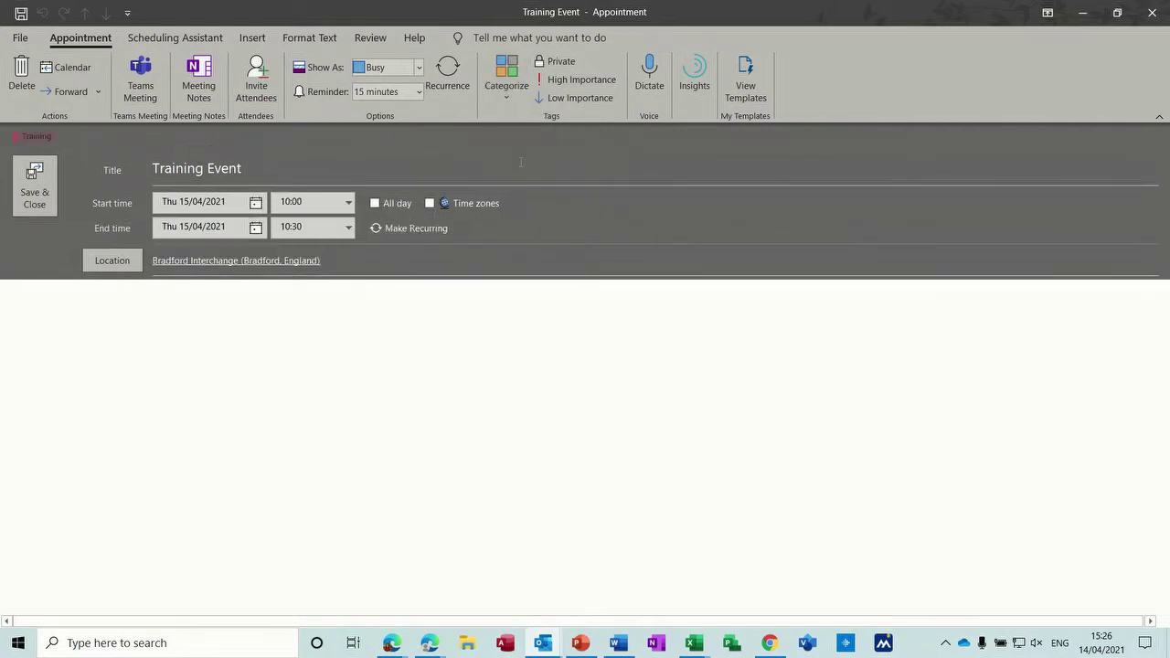
click(507, 95)
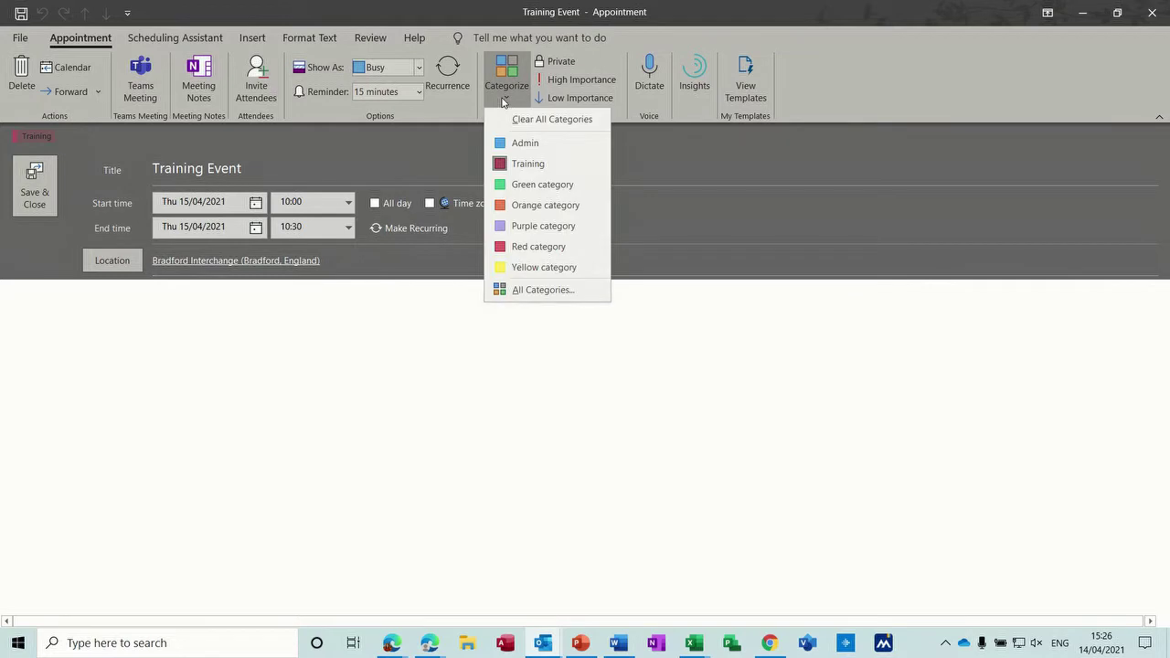
click(541, 290)
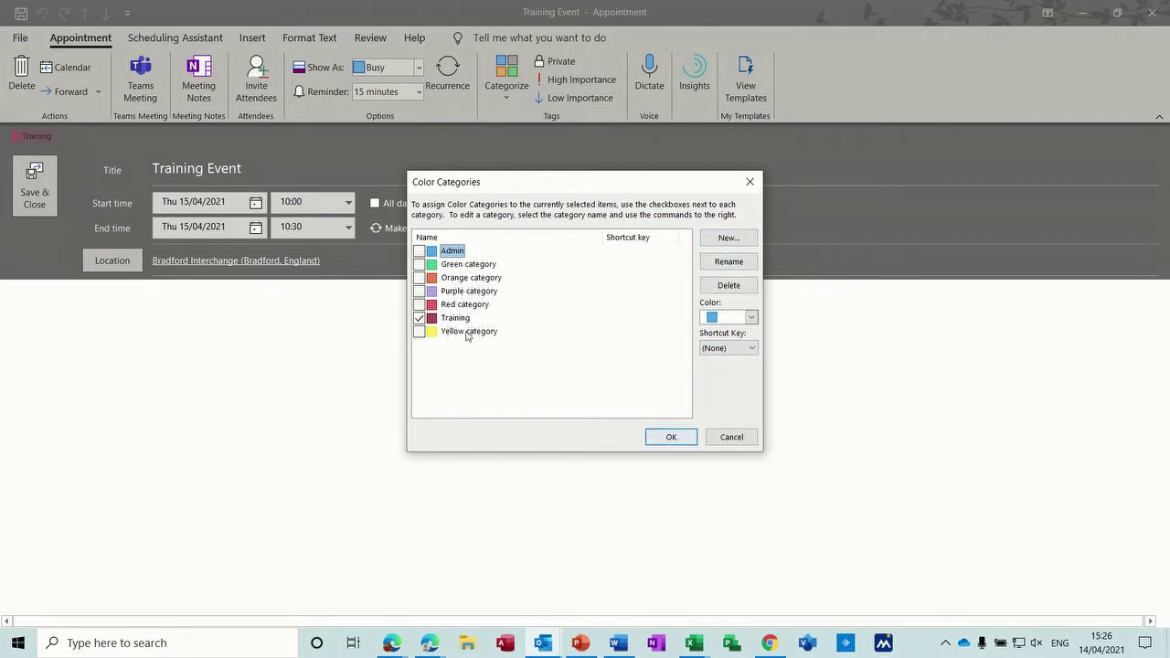
click(669, 437)
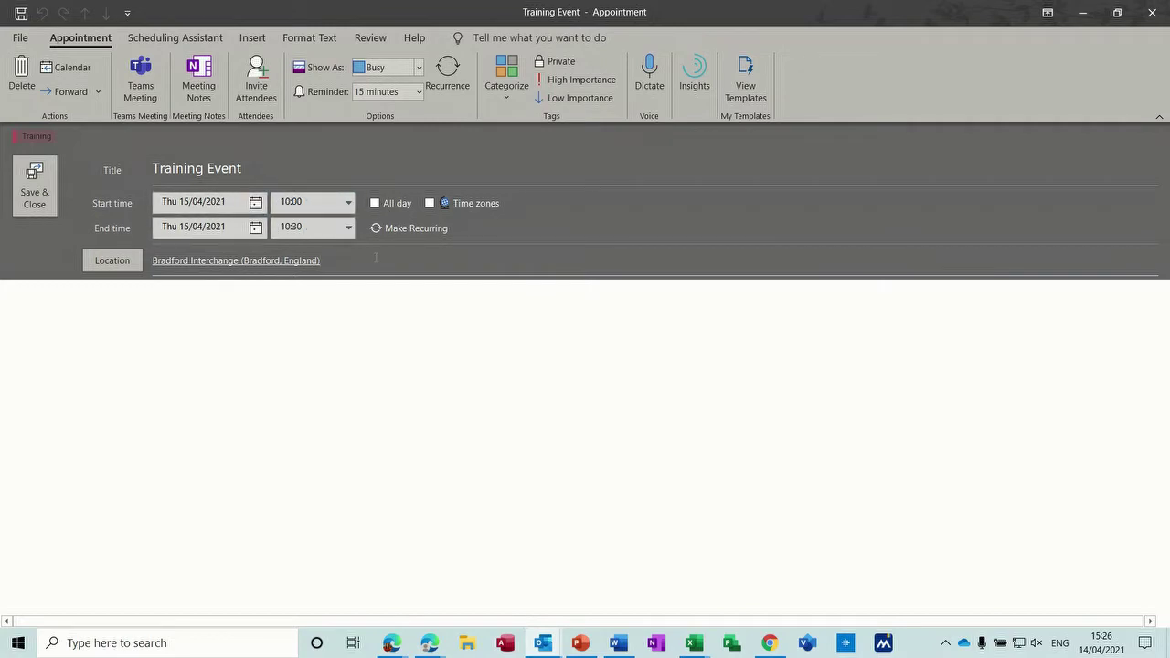
click(464, 107)
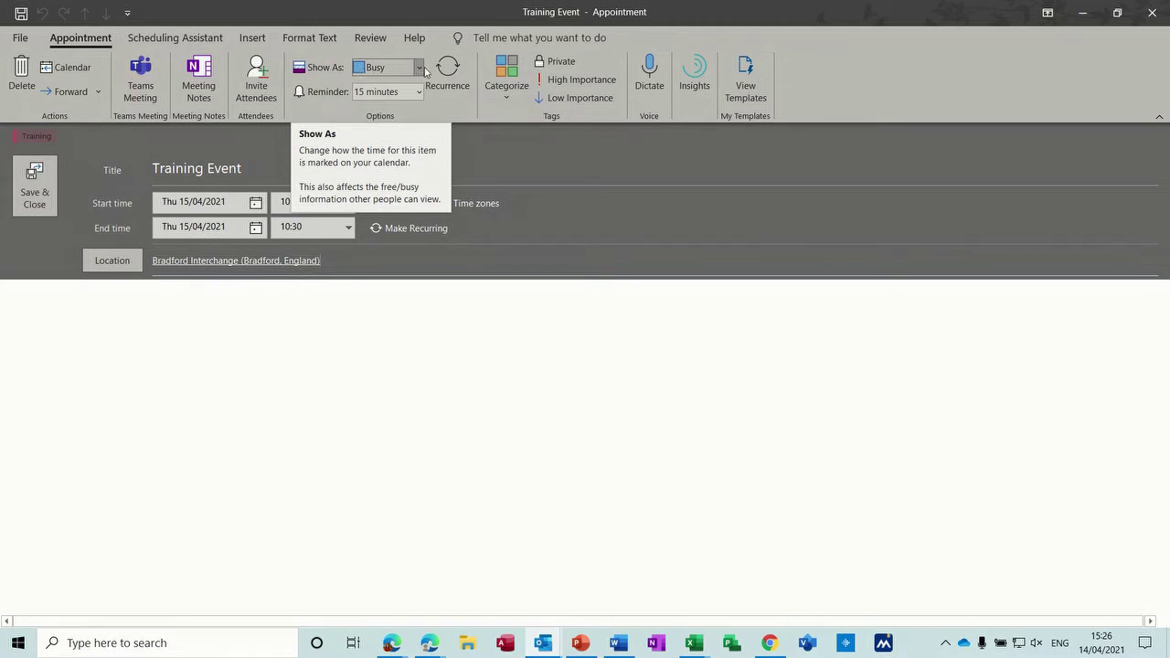
click(420, 69)
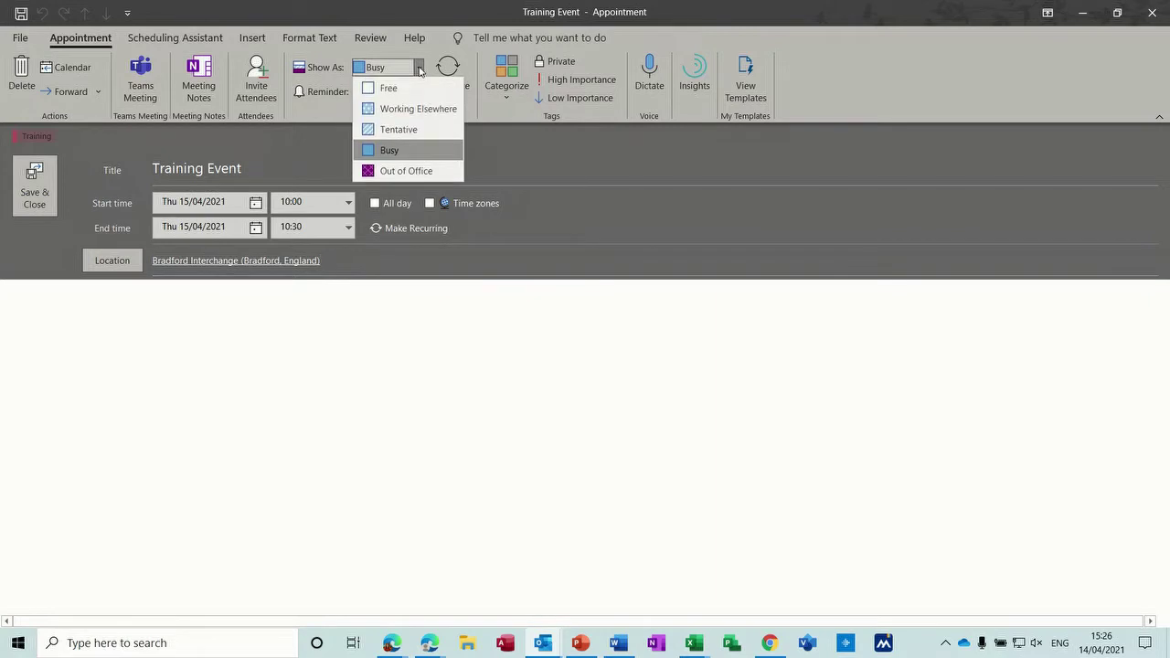
click(420, 70)
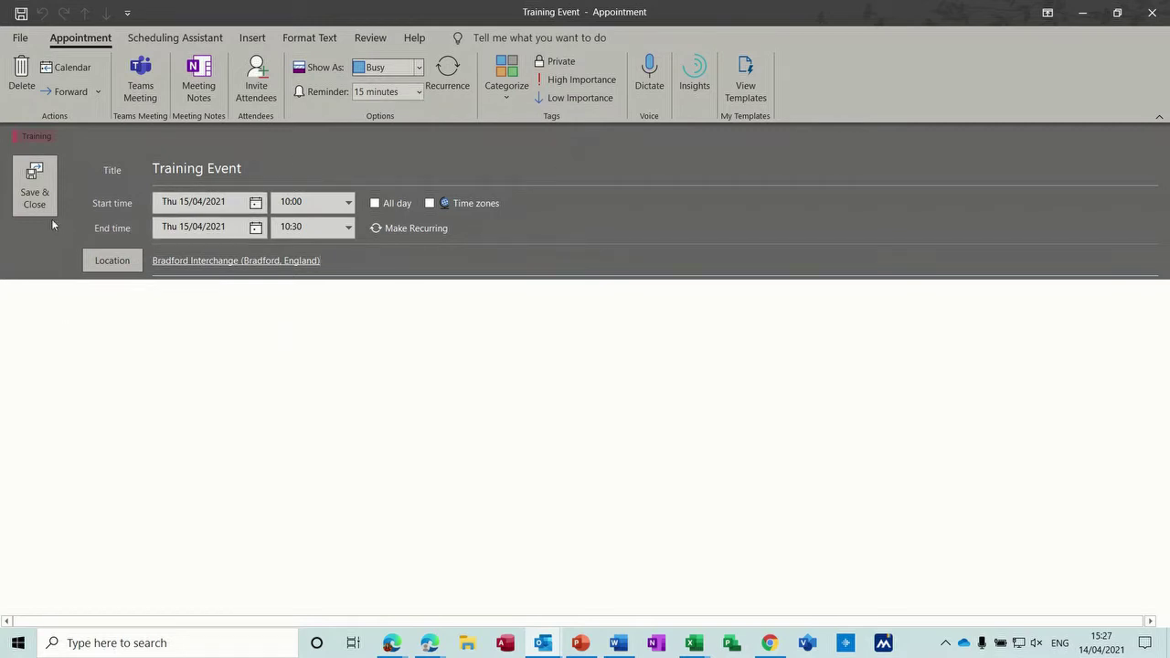
Step: Save the appointment and extend the Thursday Training Event to end at 12:30
click(35, 188)
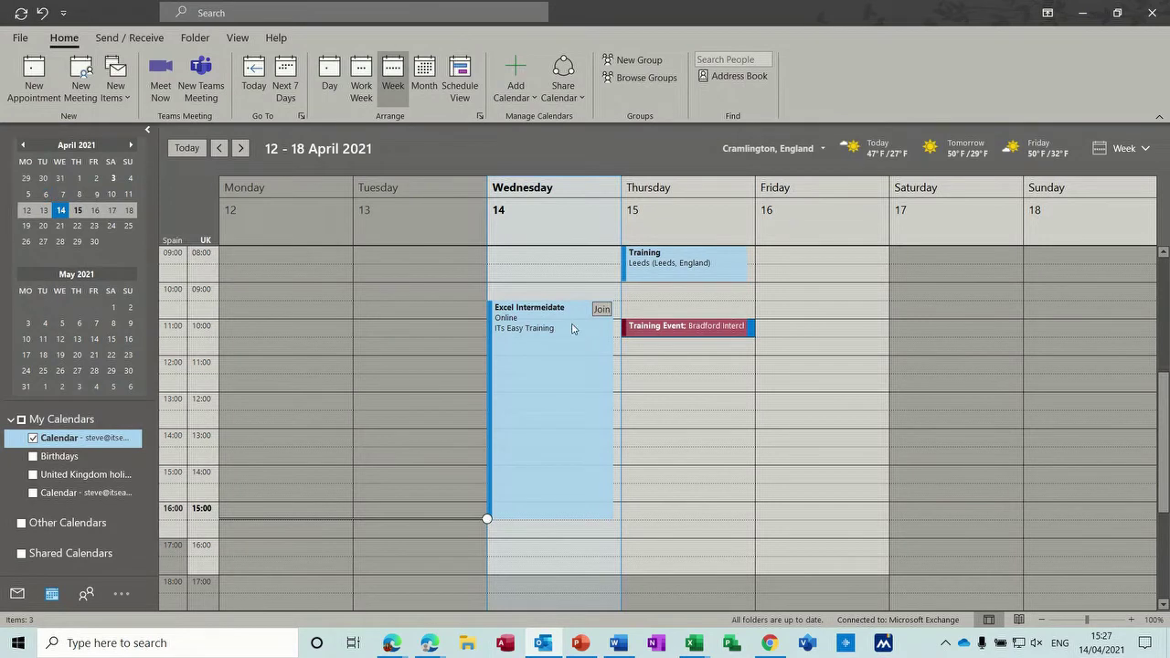
click(719, 389)
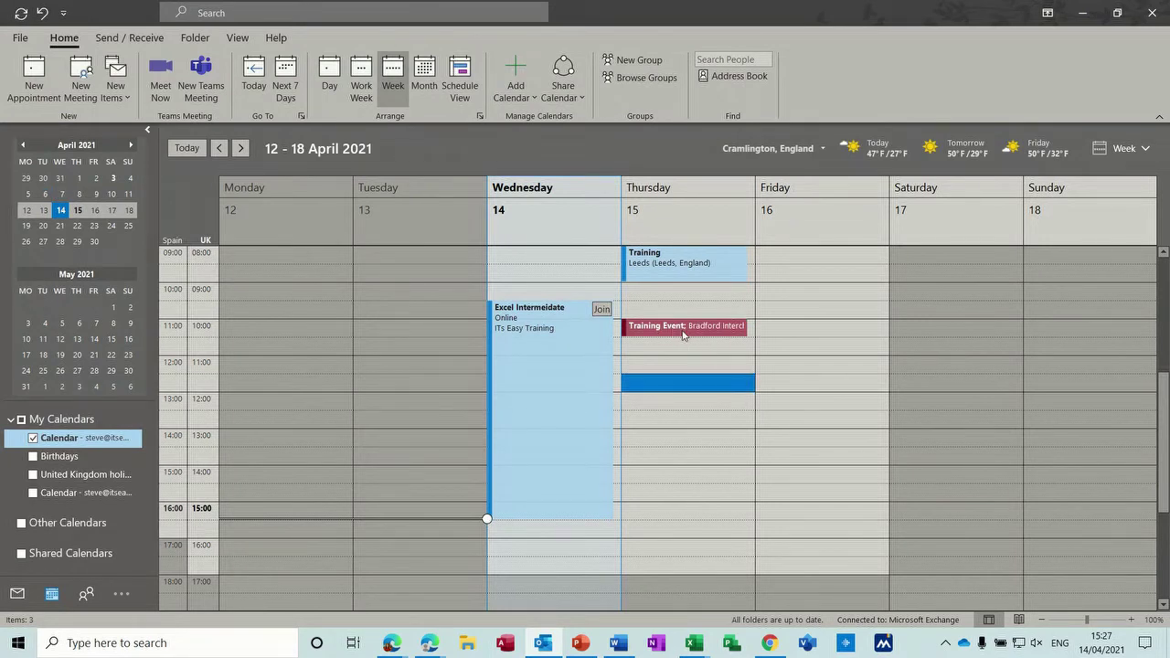
click(686, 330)
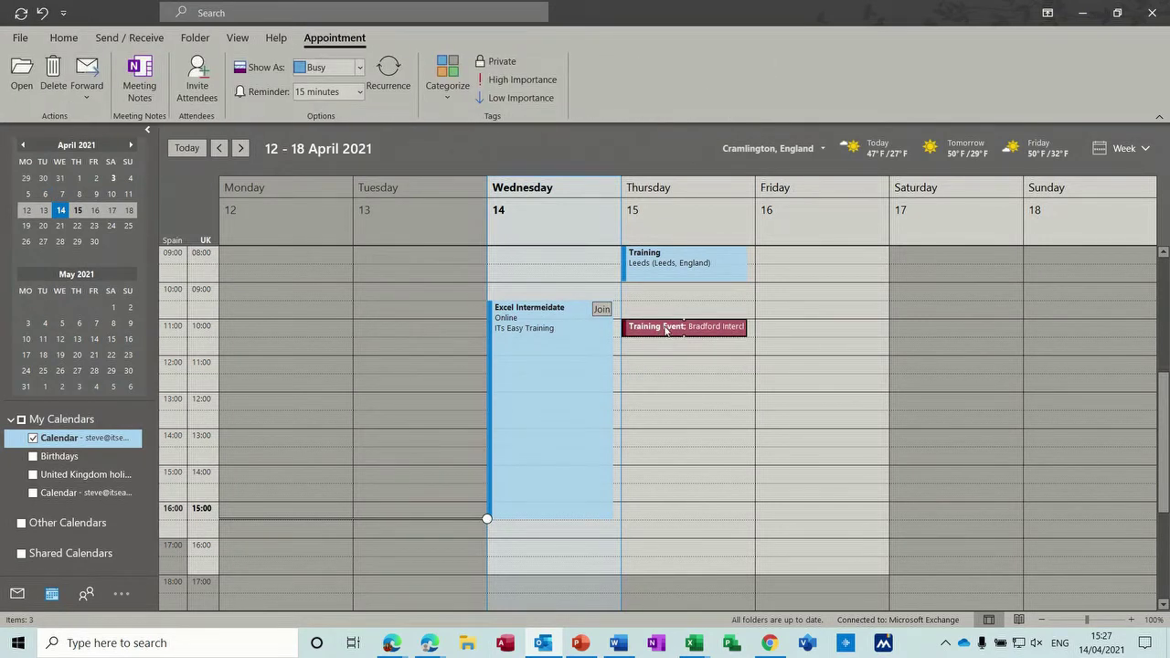
mouse_move(685, 332)
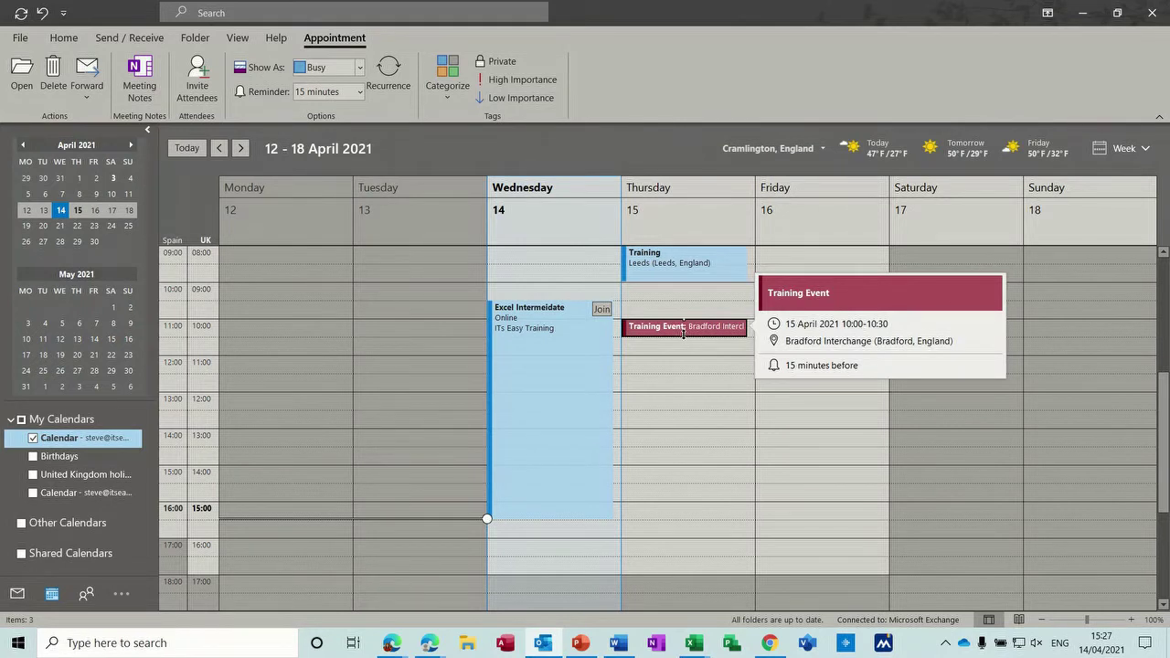
drag(684, 337, 683, 409)
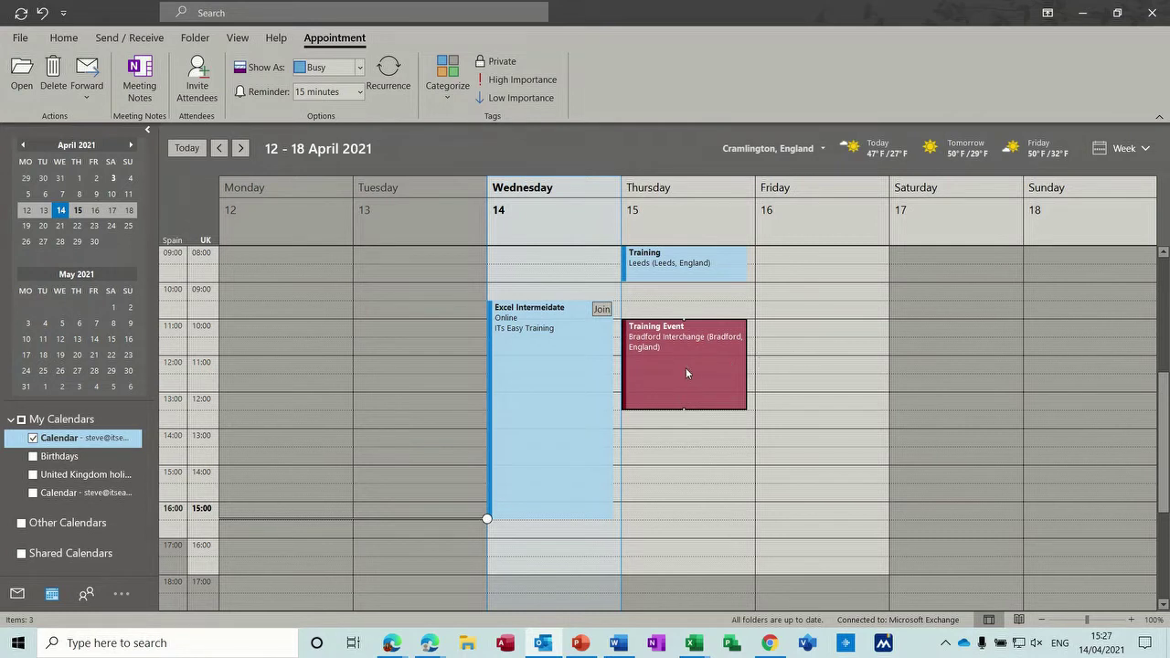
Step: Move the Training Event to Friday, then Ctrl-drag a copy back onto Thursday
drag(687, 372, 820, 333)
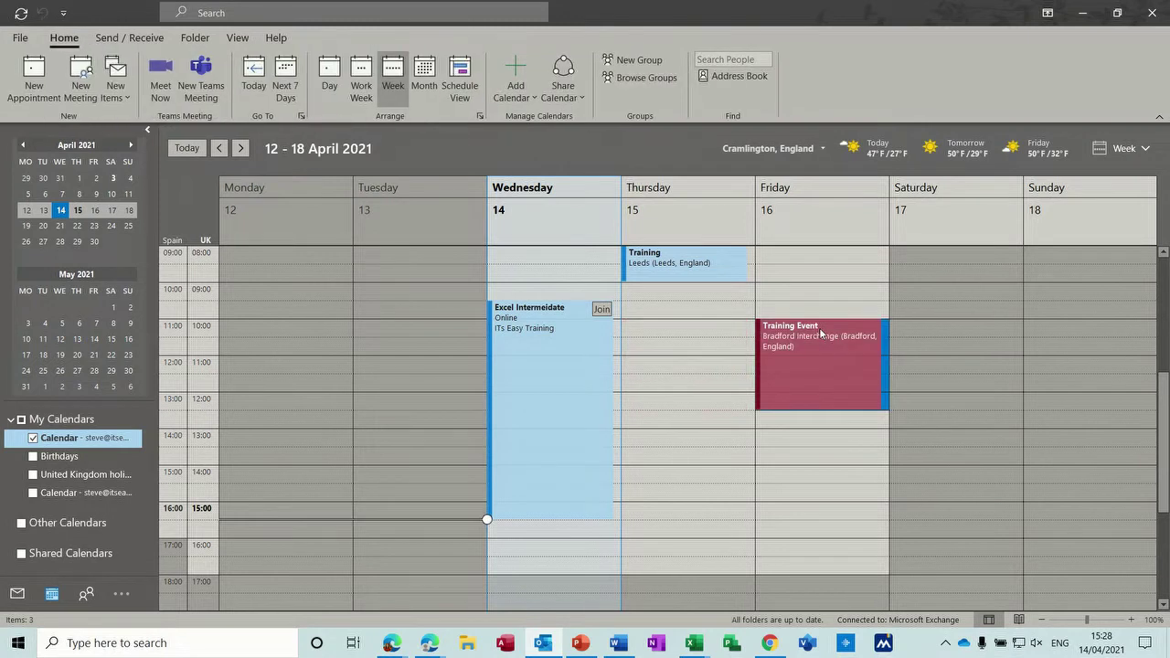
mouse_move(782, 360)
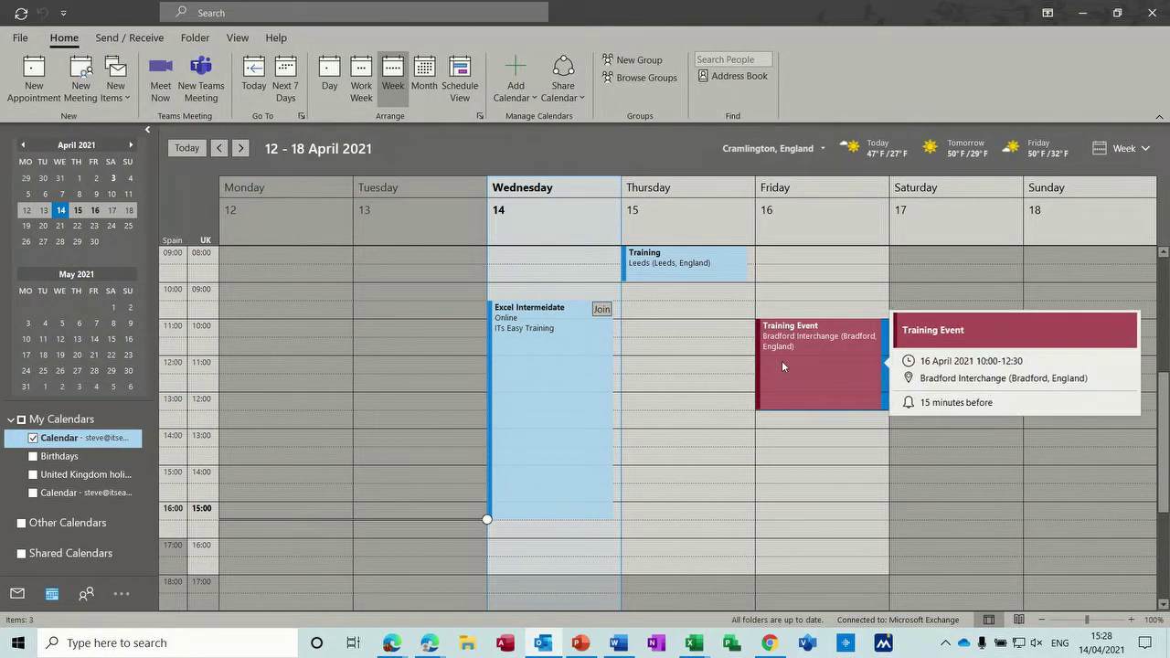
drag(782, 360, 681, 331)
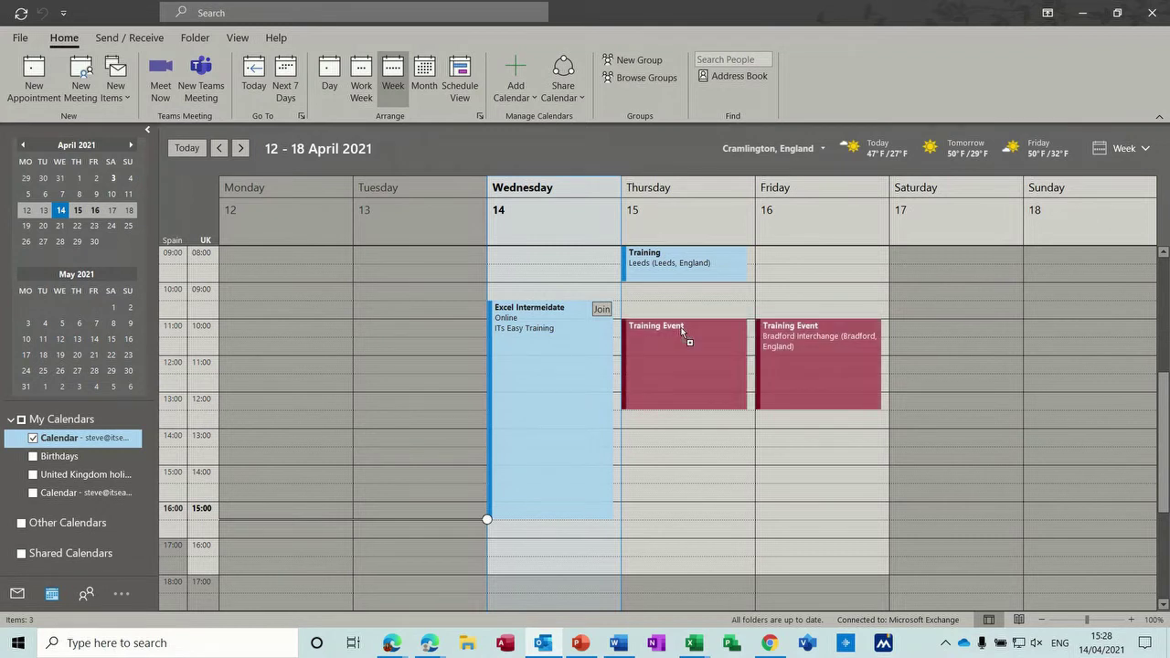
drag(681, 332, 681, 332)
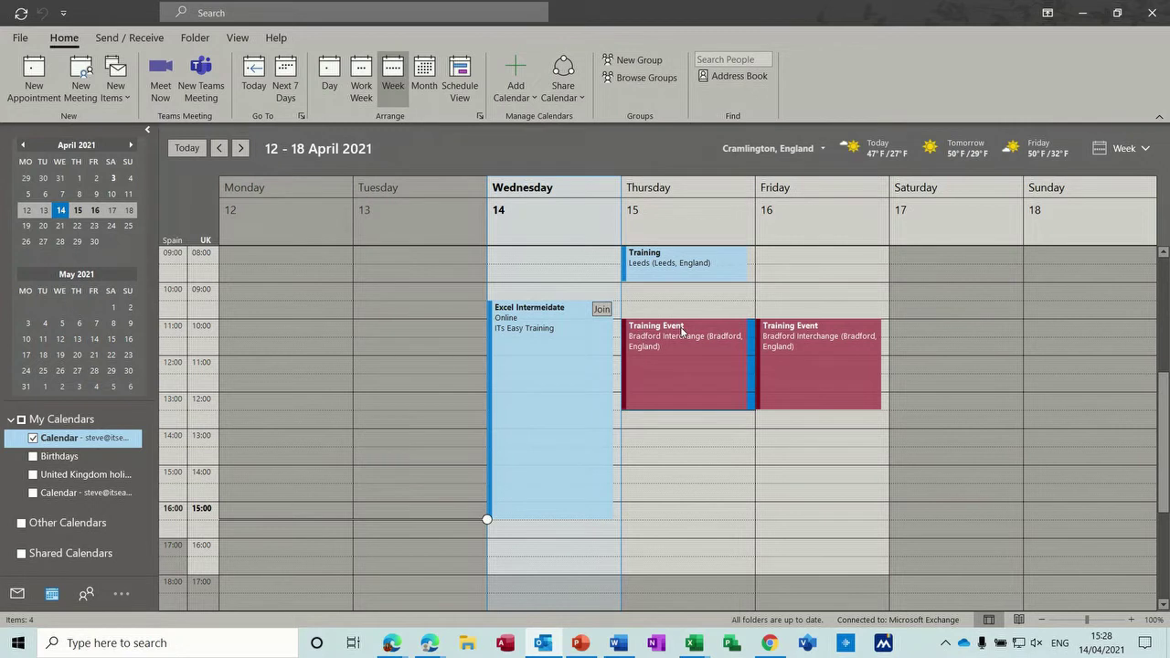
click(808, 387)
key(Delete)
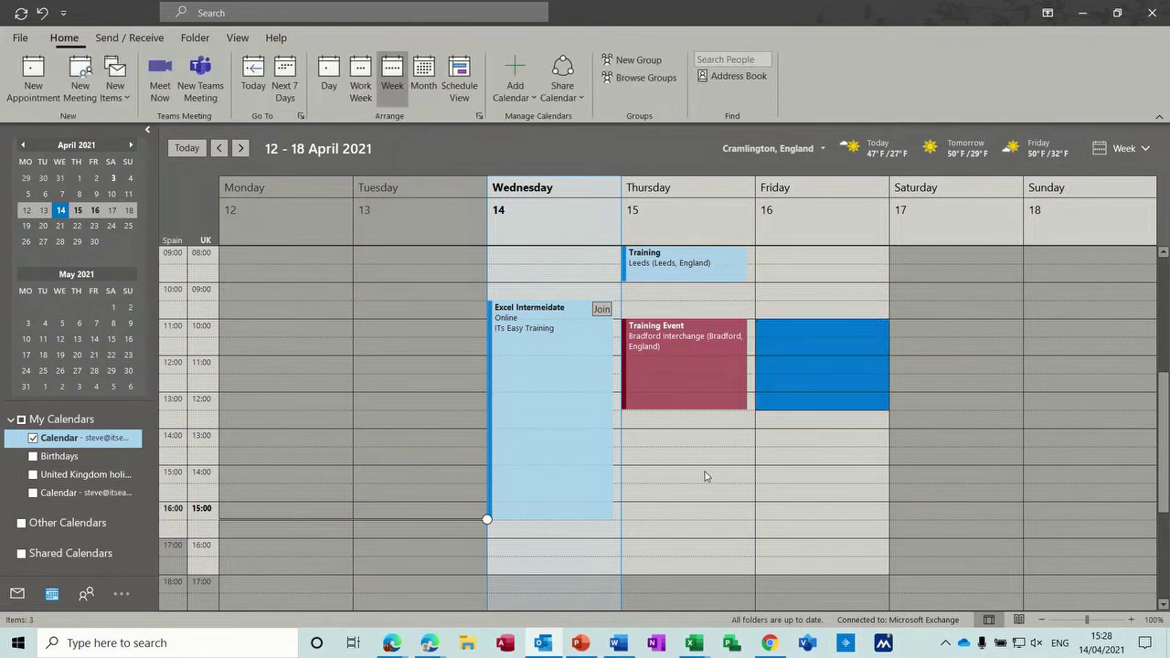
click(677, 445)
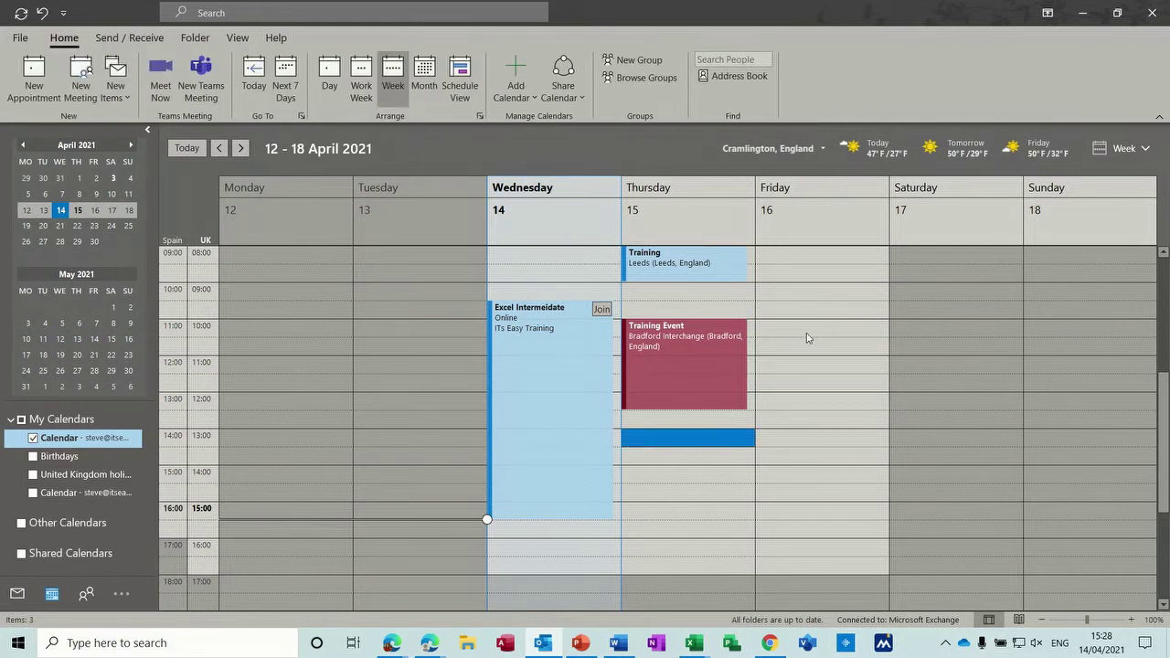
key(ctrl+z)
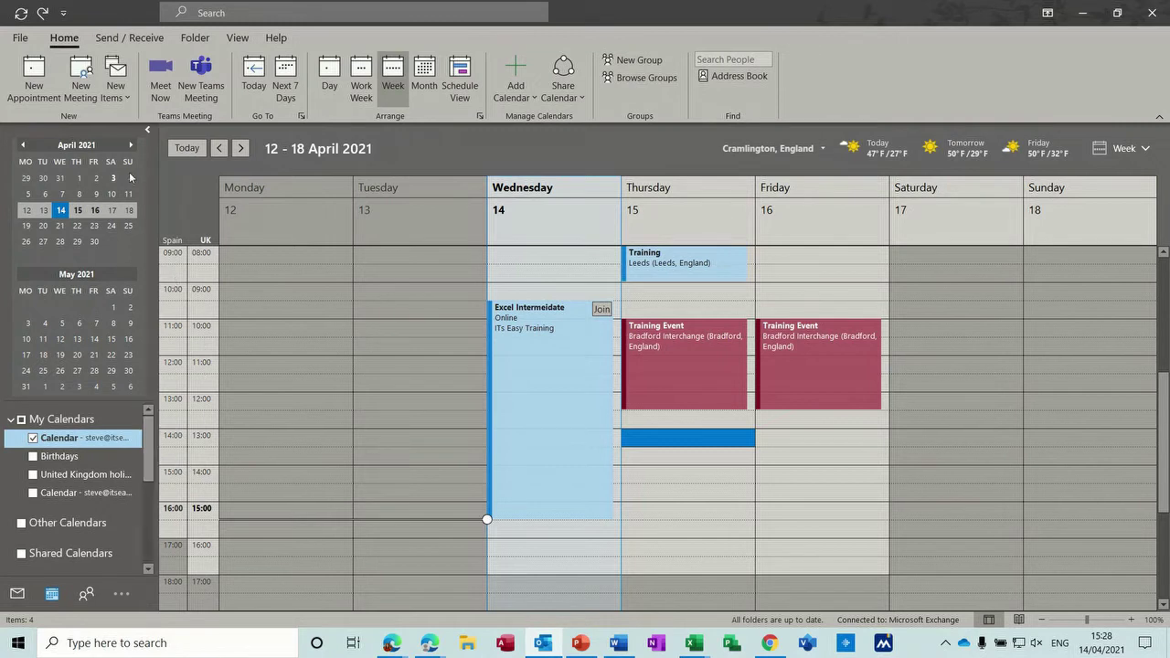
click(19, 39)
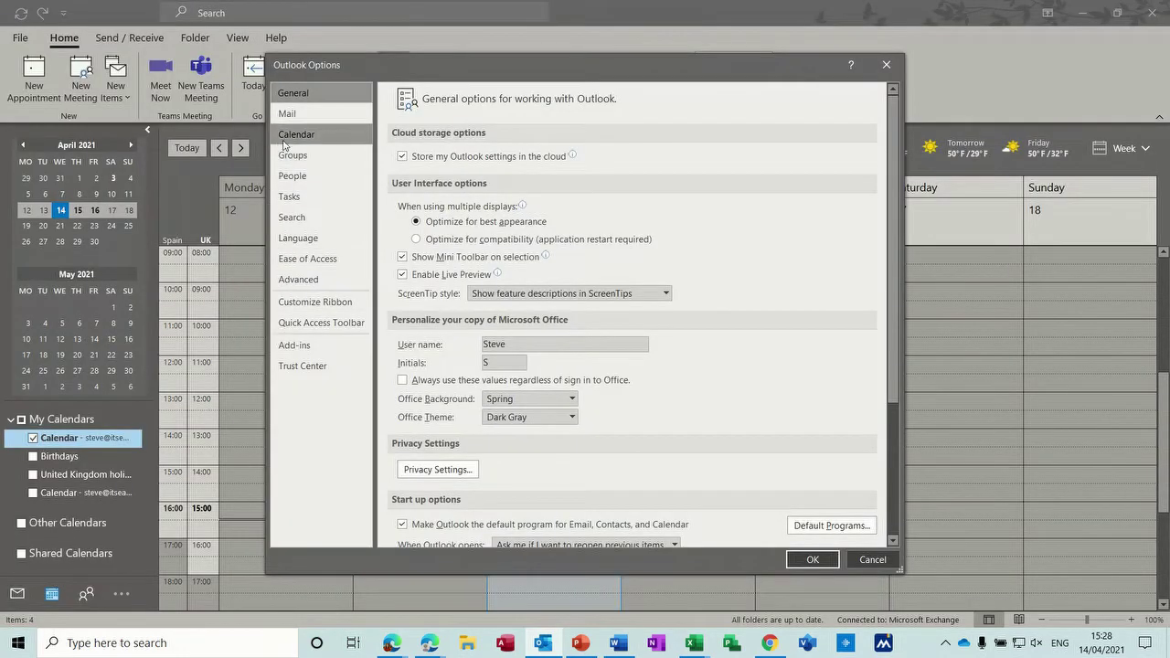
click(287, 139)
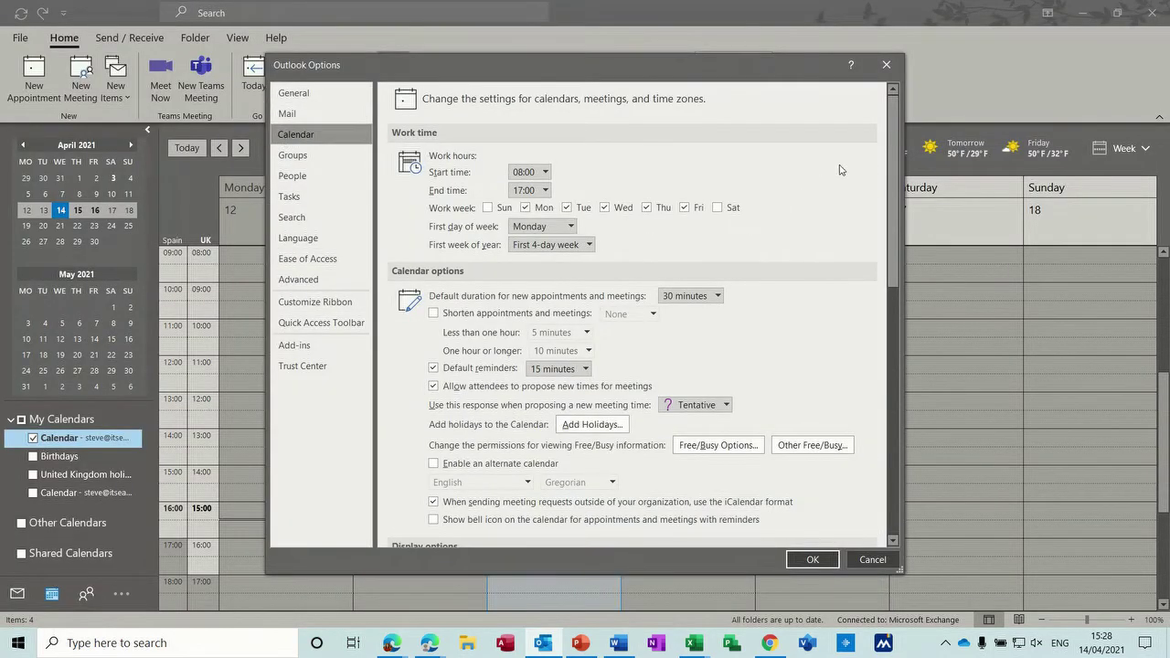
drag(894, 164, 896, 369)
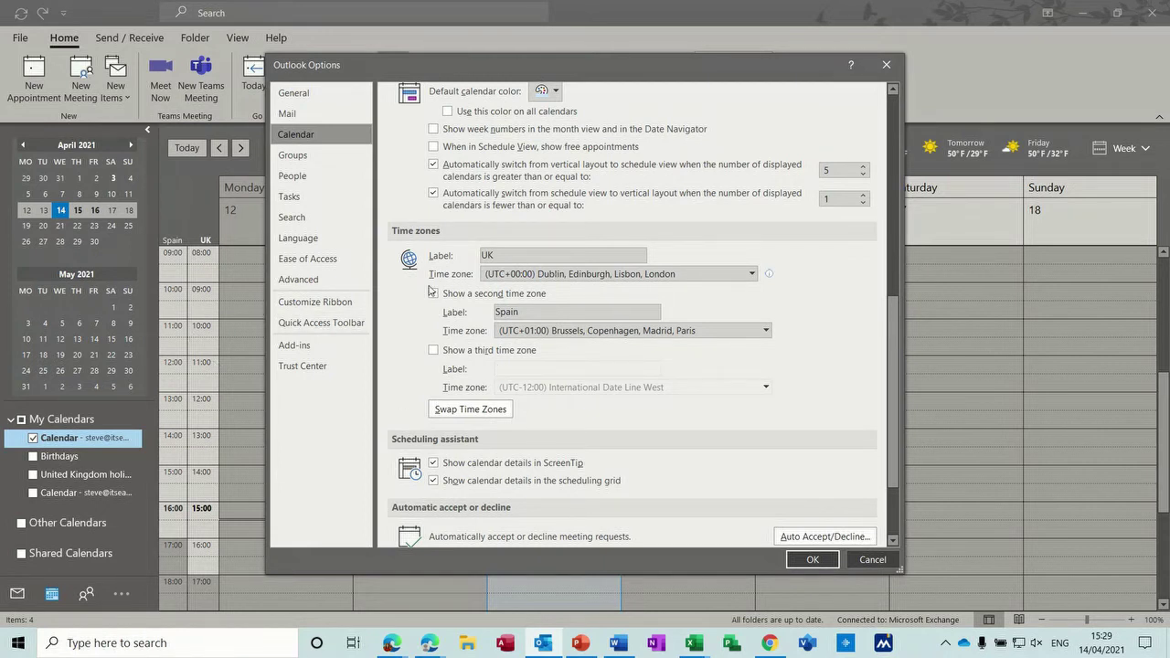
click(871, 559)
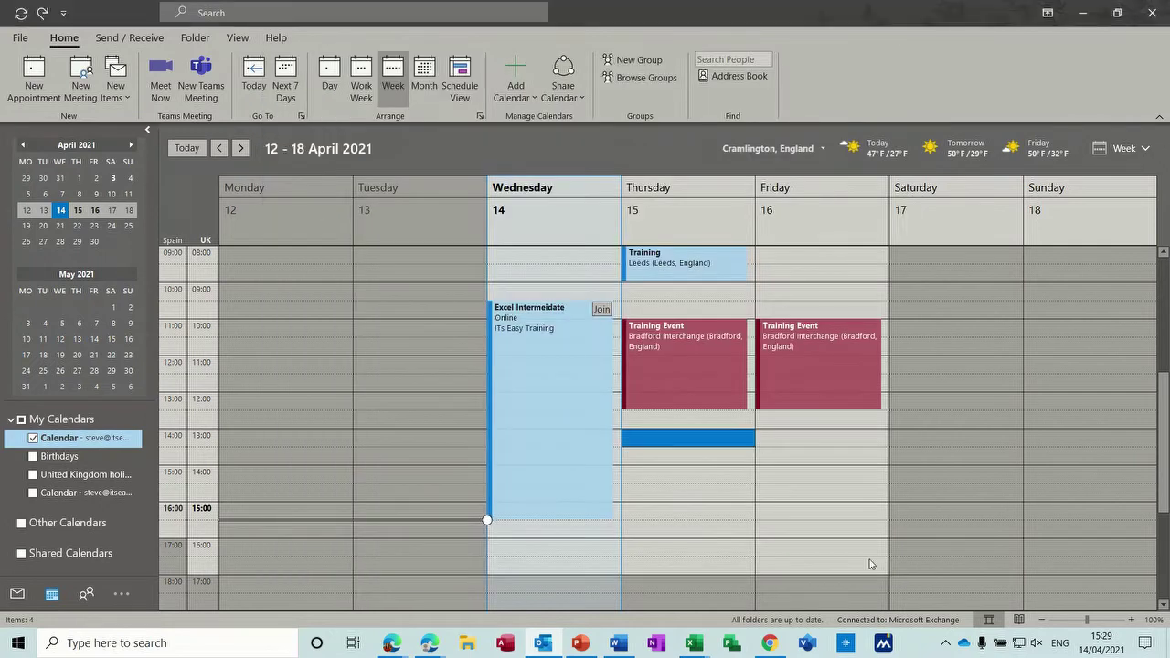
Step: Browse the May weeks starting 3, 10 and 17 May, then return to 12–18 April
click(60, 322)
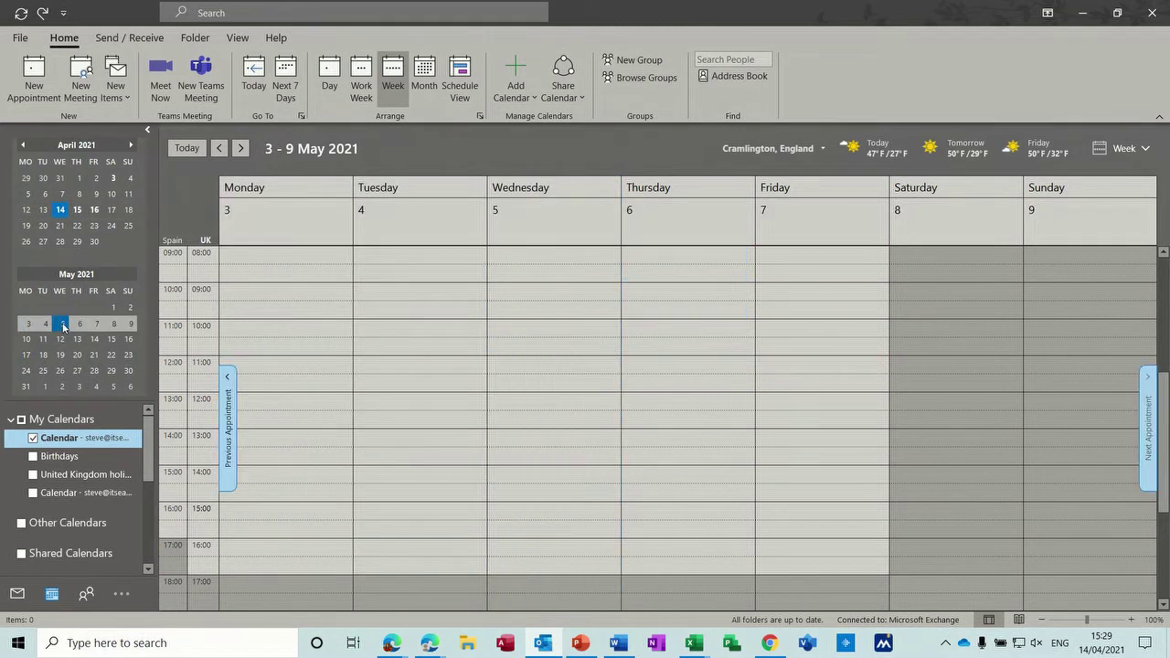
click(78, 340)
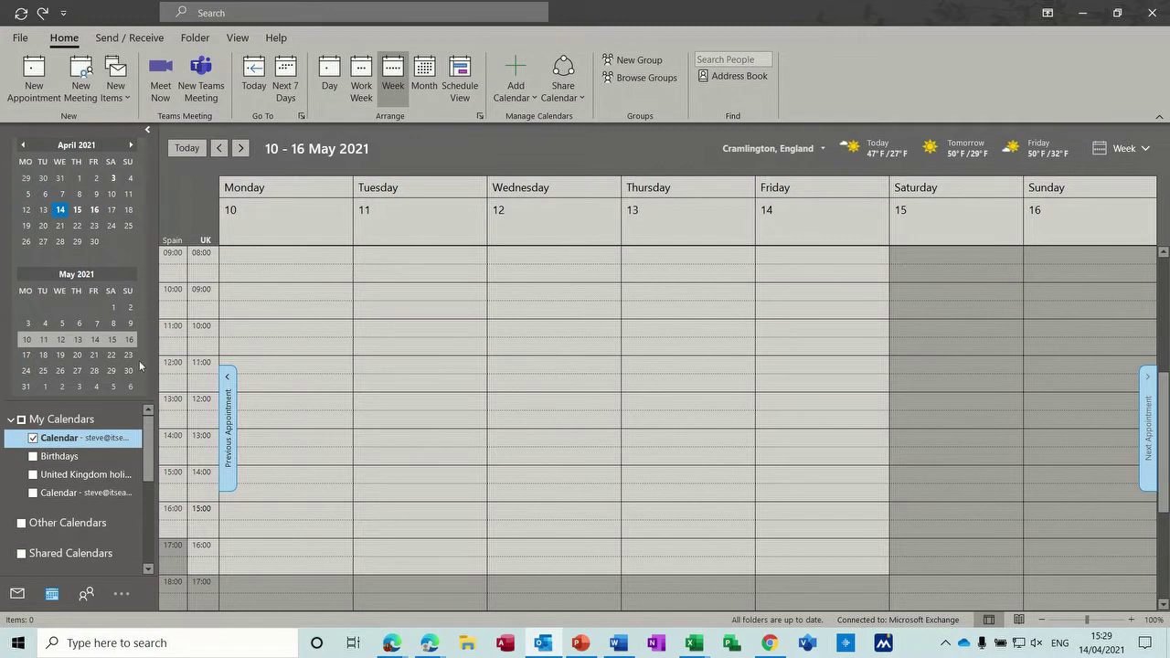
click(81, 356)
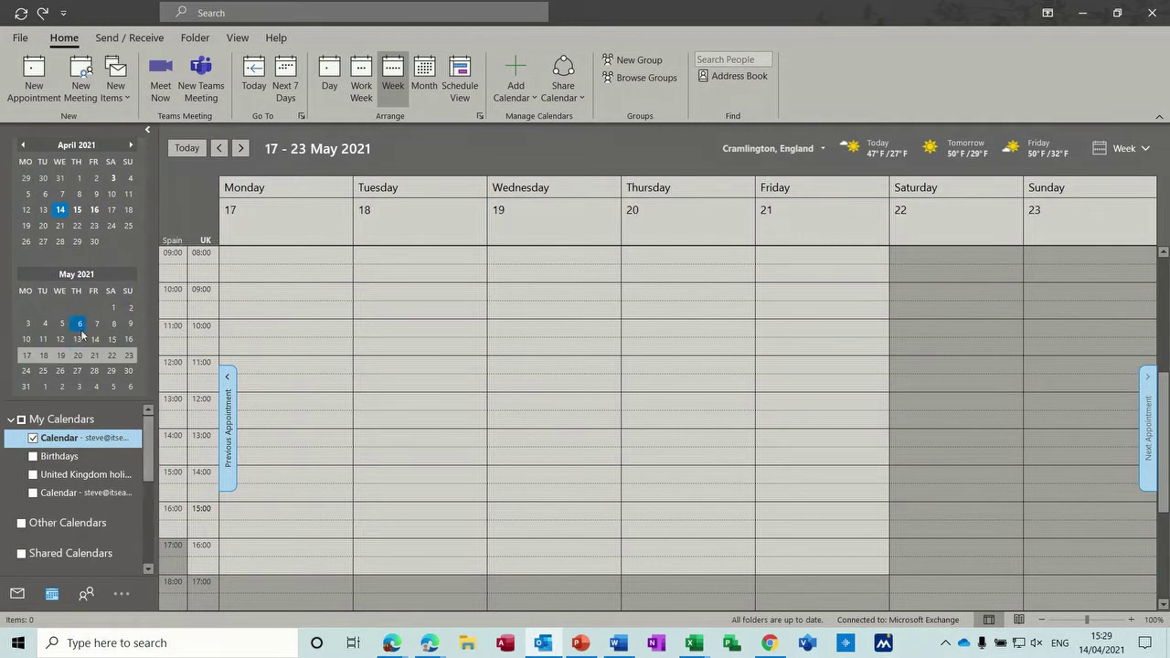
click(62, 212)
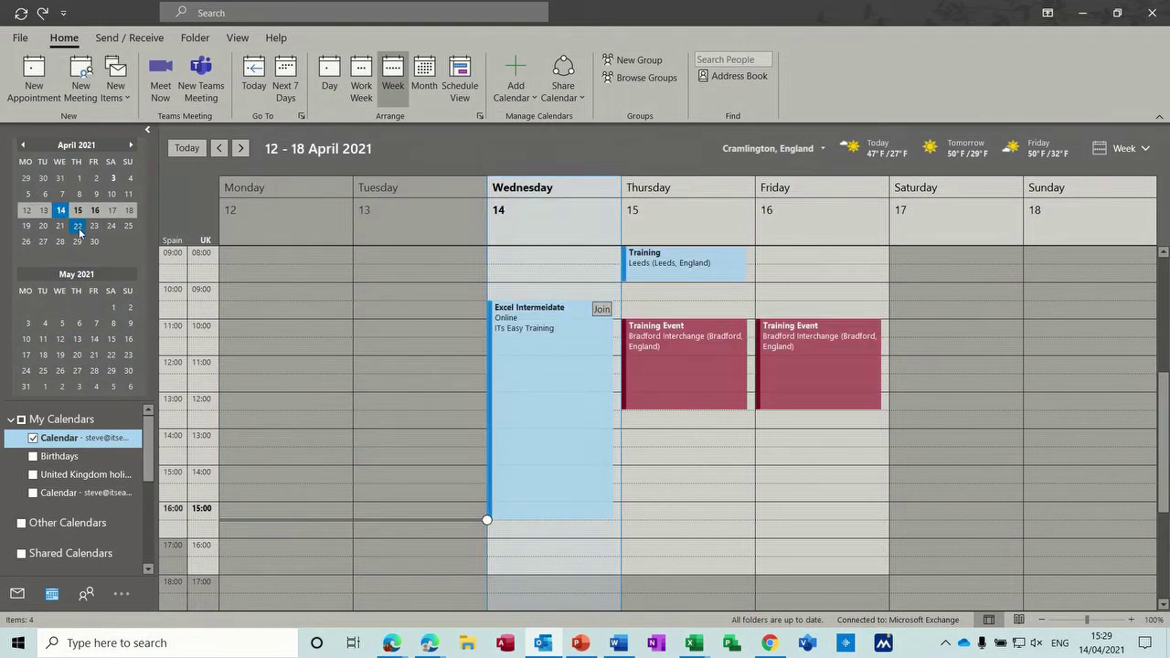
Step: Add 22 April, 12 May and 27 May as extra day columns
ctrl+click(79, 228)
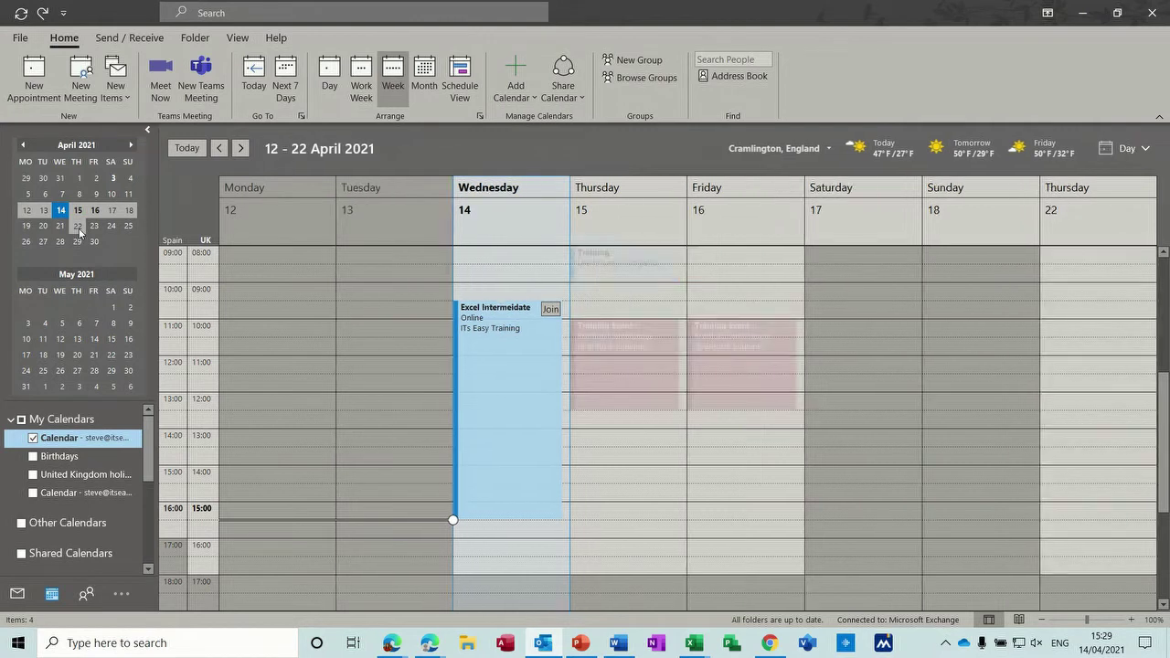
ctrl+click(61, 339)
ctrl+click(76, 371)
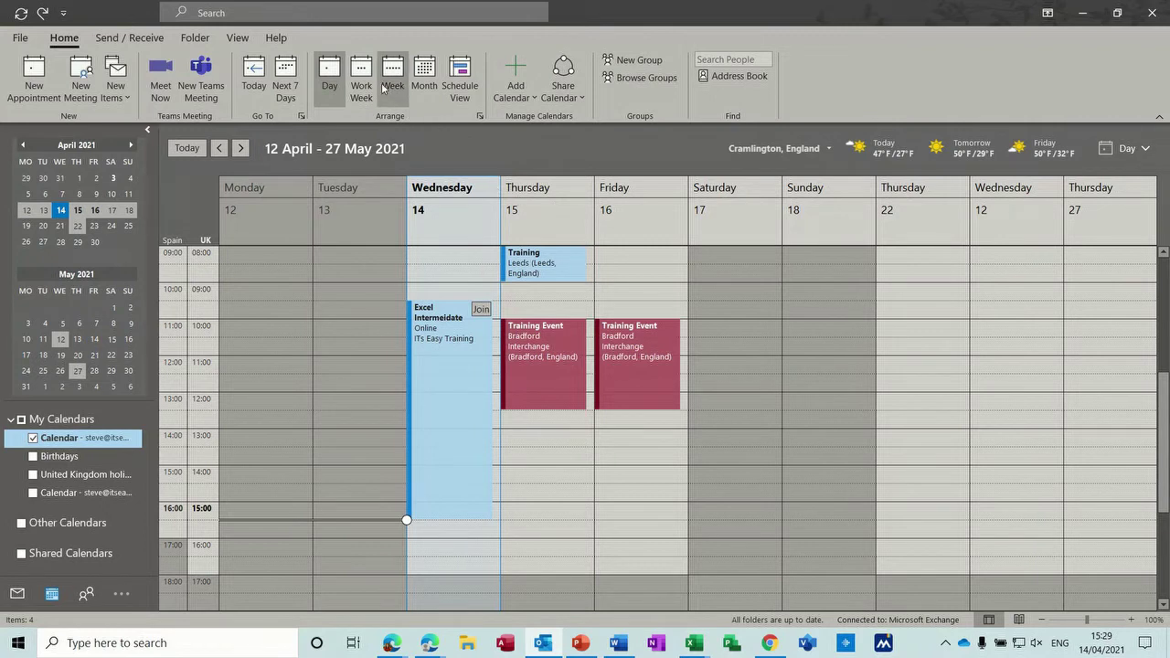
Step: Try Work Week with 21 April and 5 May added, then select 10–23 May
click(363, 77)
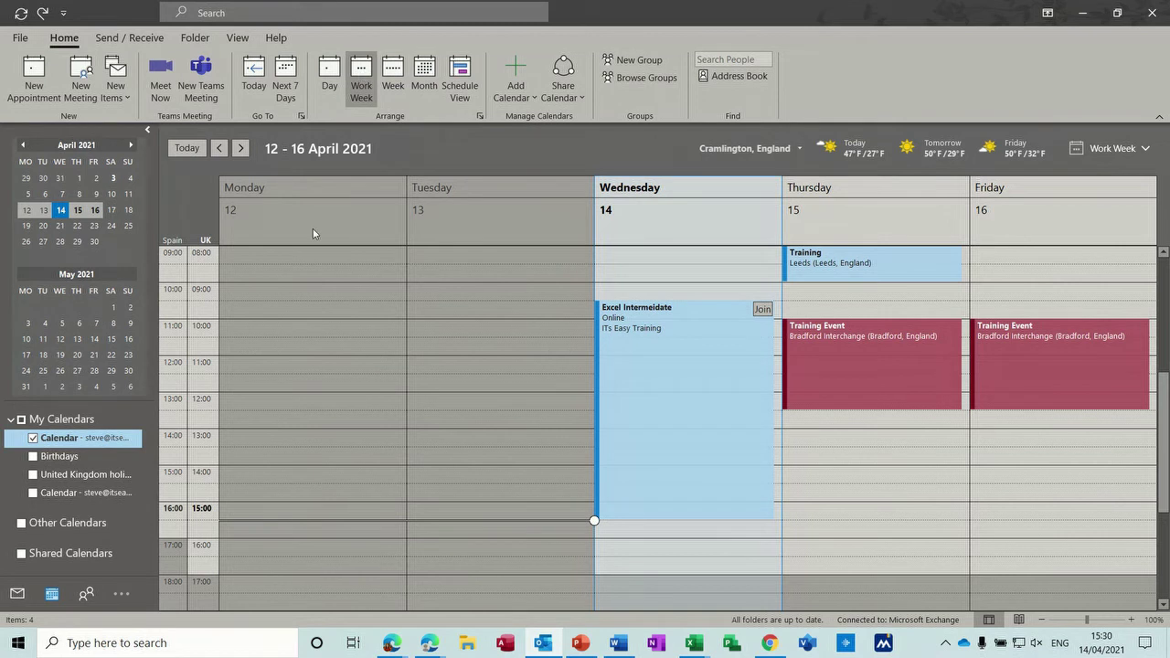
ctrl+click(60, 226)
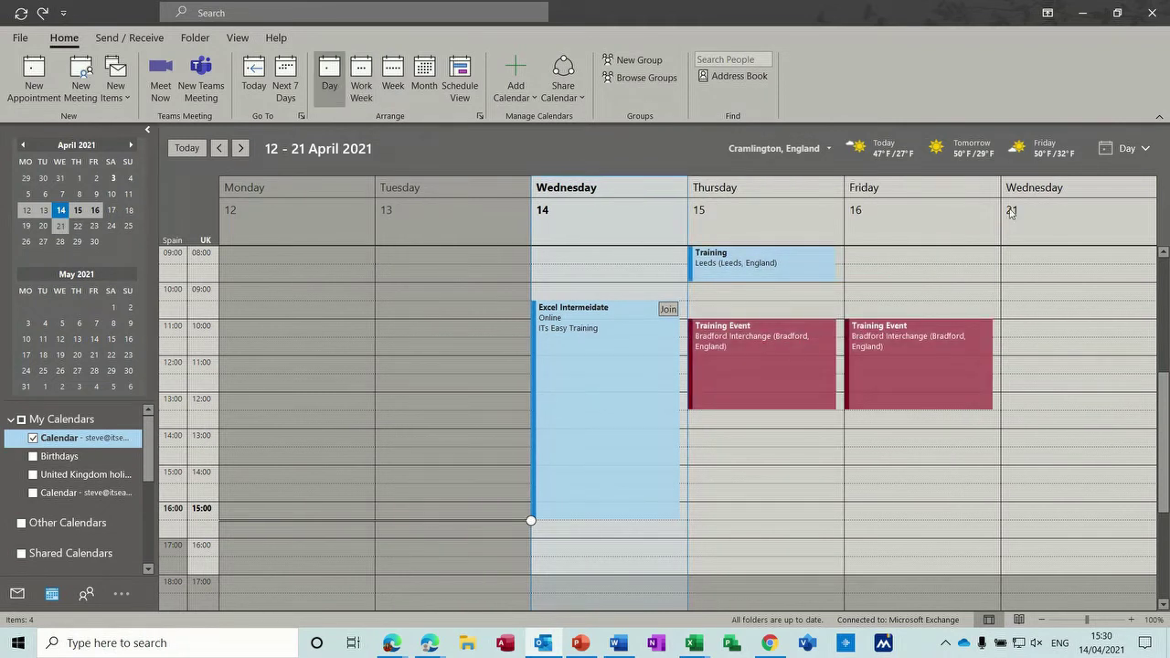
ctrl+click(65, 322)
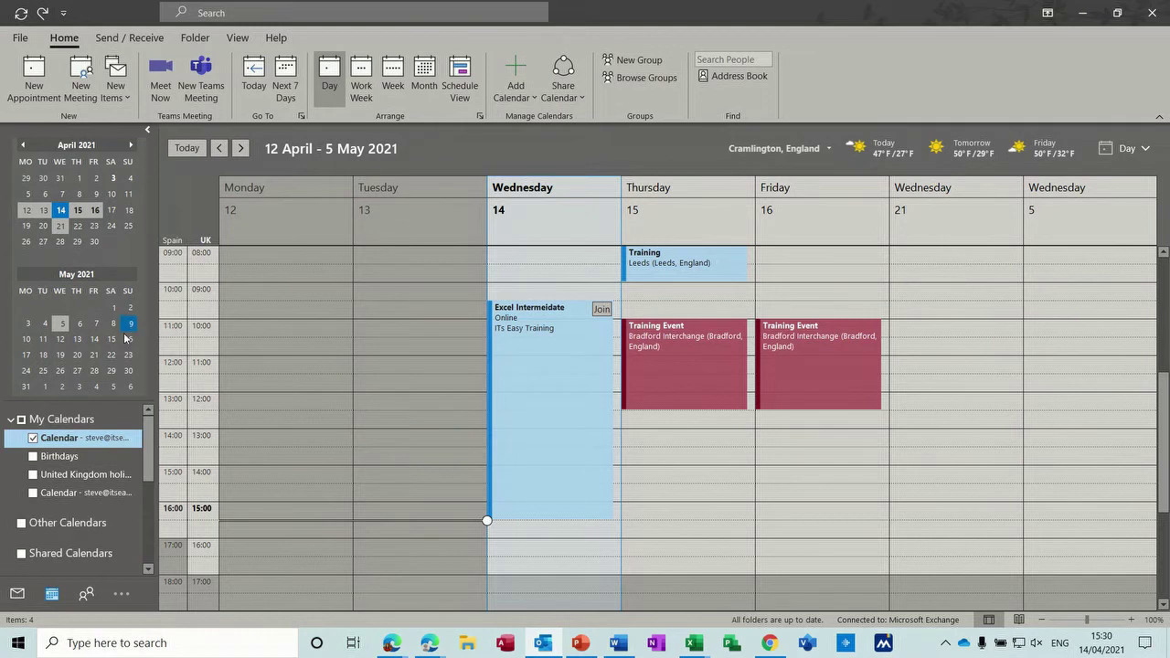
drag(28, 339, 119, 357)
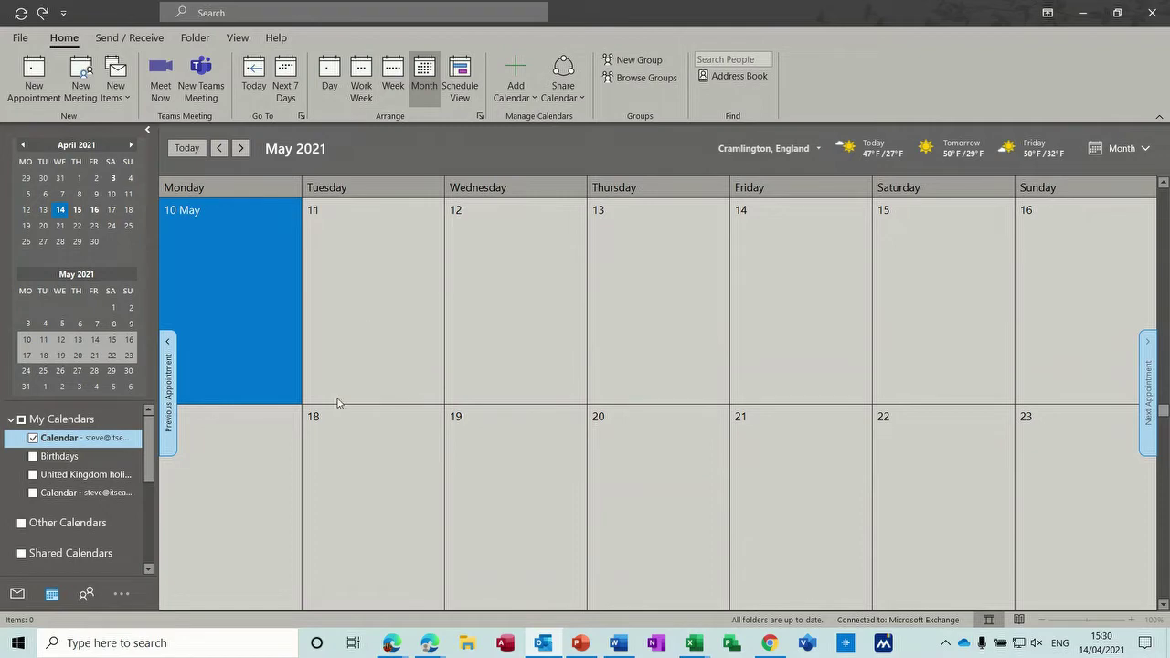
Step: Show April 2021 in Month view and widen the folder pane to reveal full calendar names
click(62, 214)
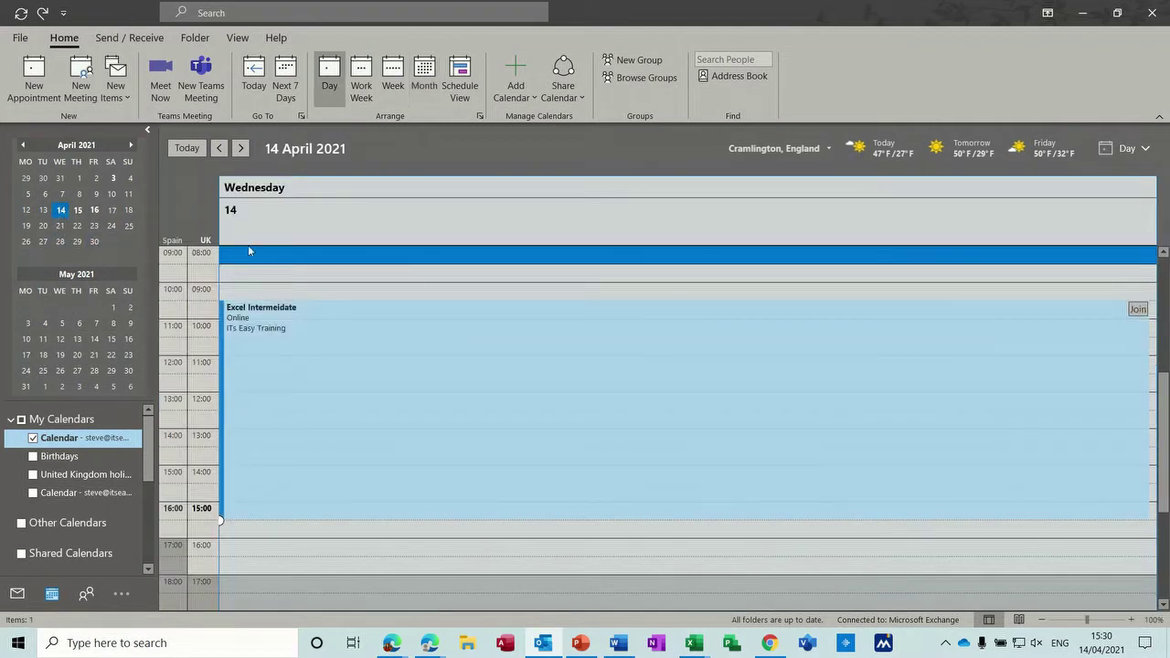
click(424, 74)
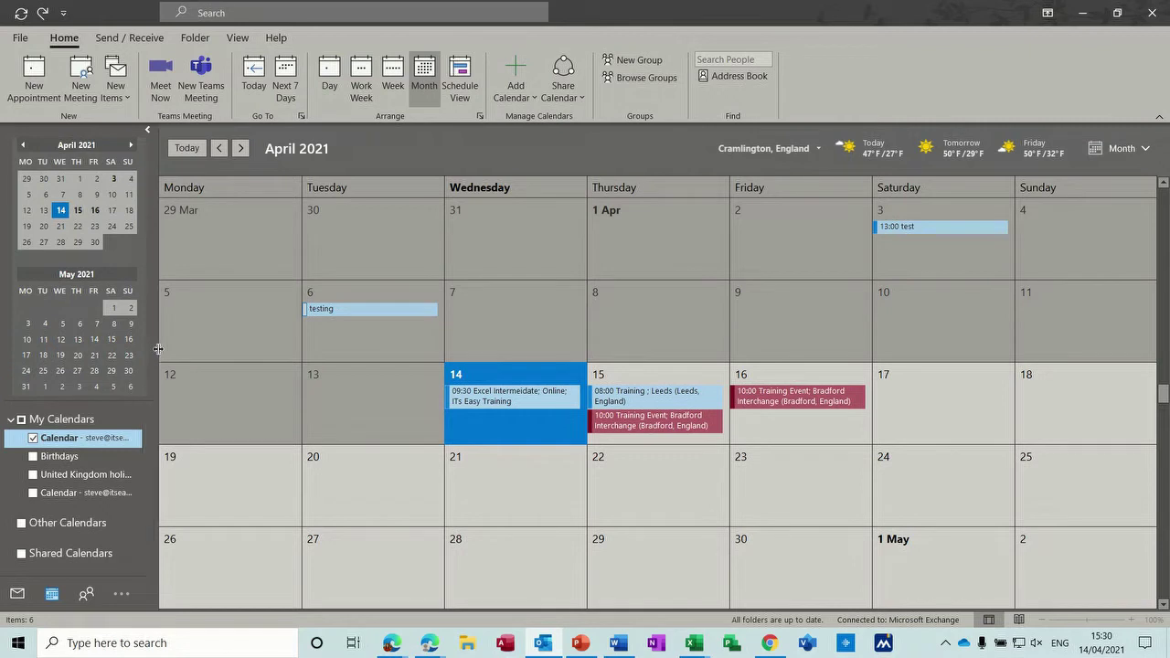
drag(158, 349, 305, 355)
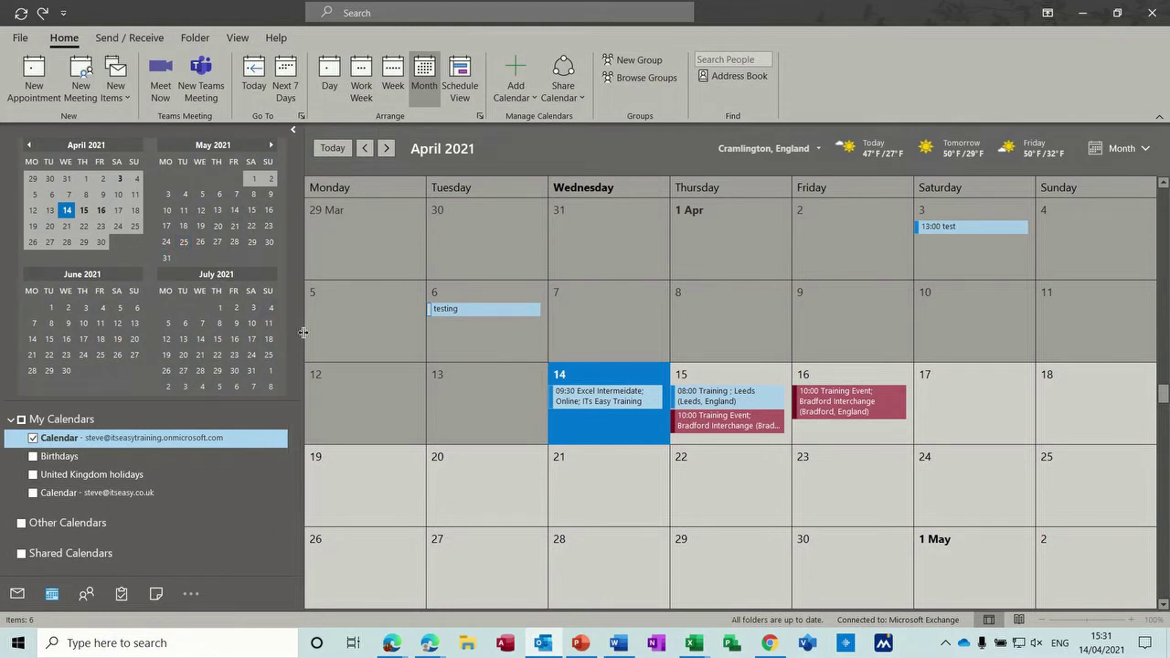
drag(304, 331, 415, 344)
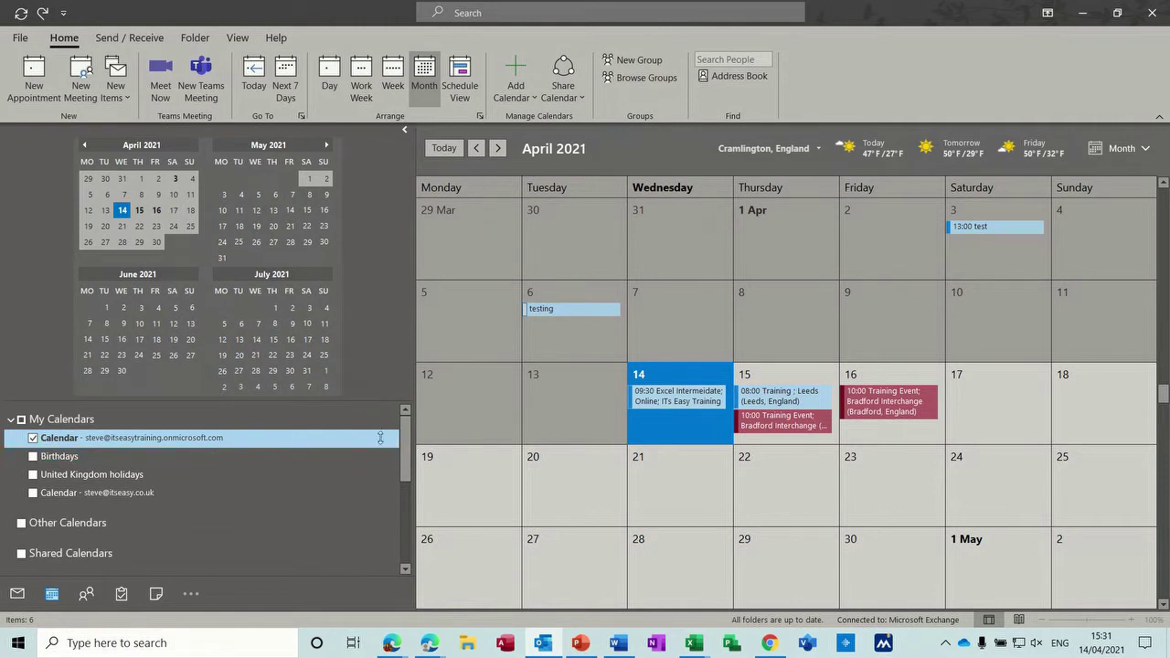
Step: Test resizing the mini-calendar and calendar-list areas, then narrow the pane to widen the month grid
drag(384, 360, 377, 392)
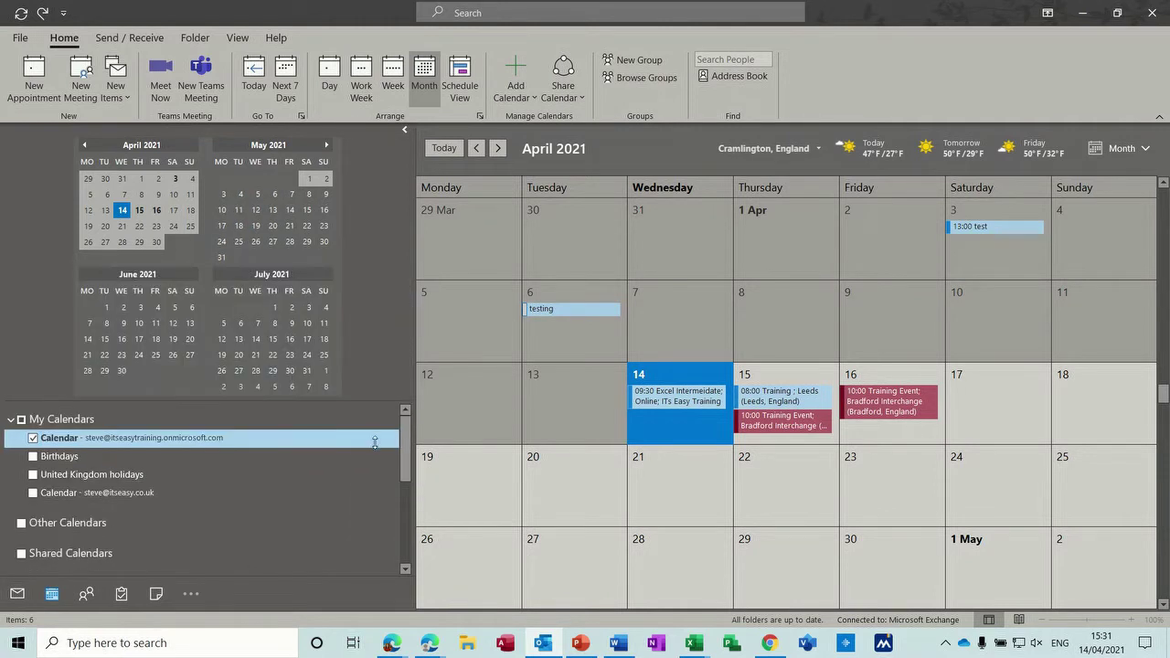
mouse_move(375, 442)
mouse_down()
mouse_move(377, 276)
mouse_move(377, 435)
mouse_up()
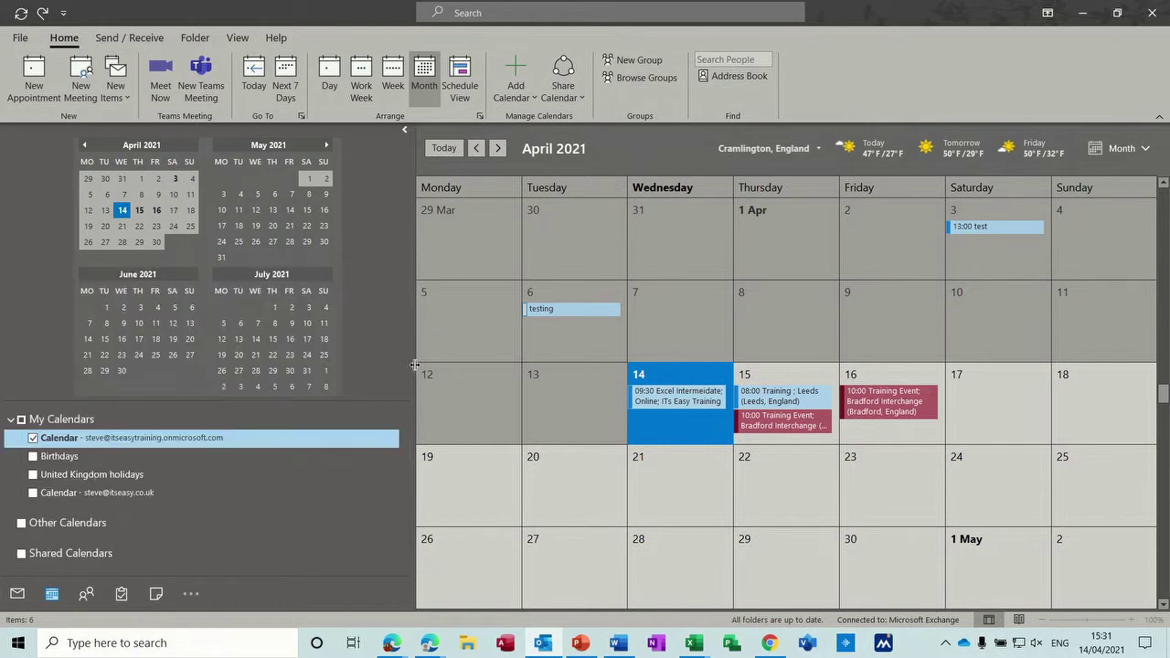
drag(415, 364, 144, 340)
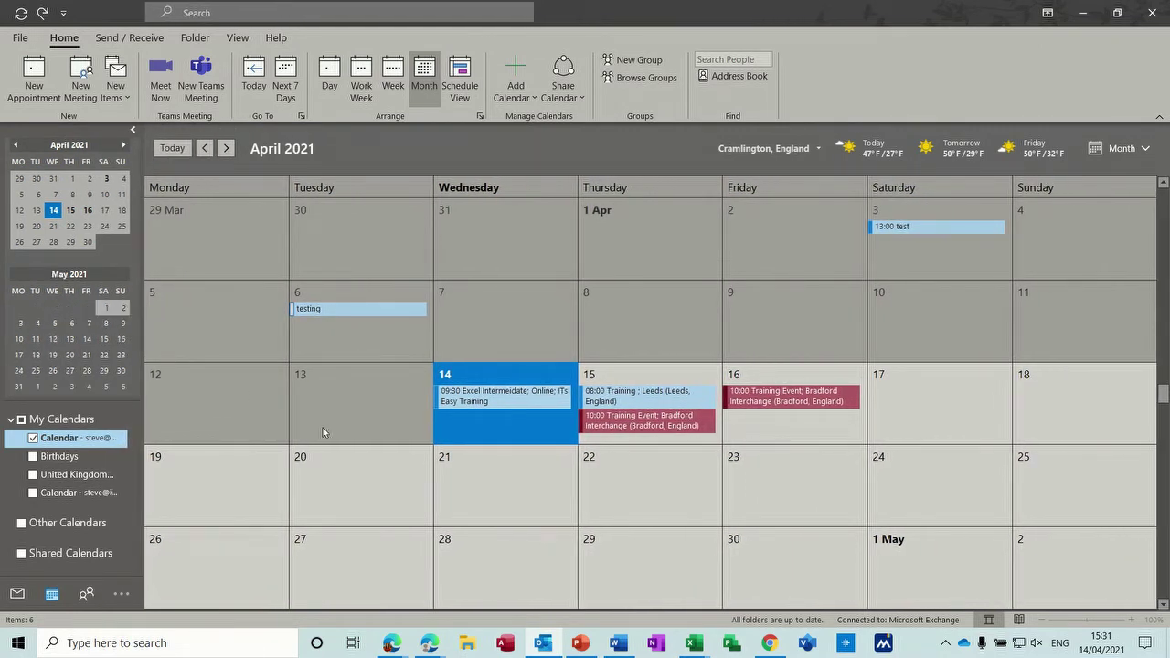
click(495, 485)
Step: Create an all-day 21 April event titled 'Training', located in Derby, with the Training category
double_click(494, 485)
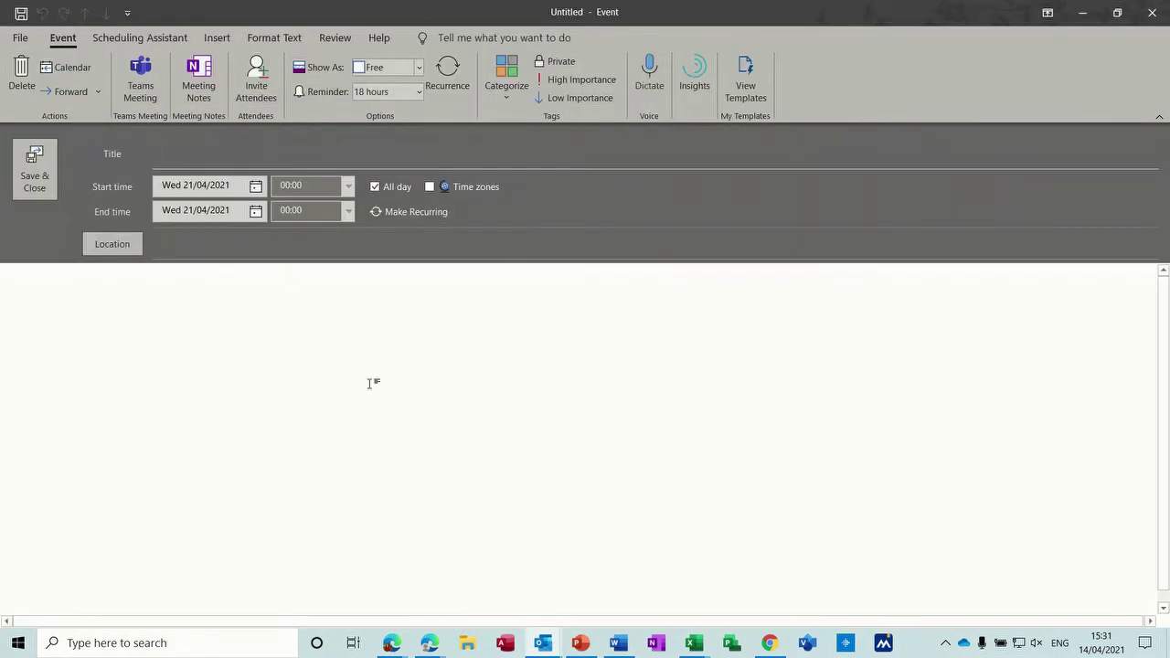
text(Training)
click(183, 244)
text(De)
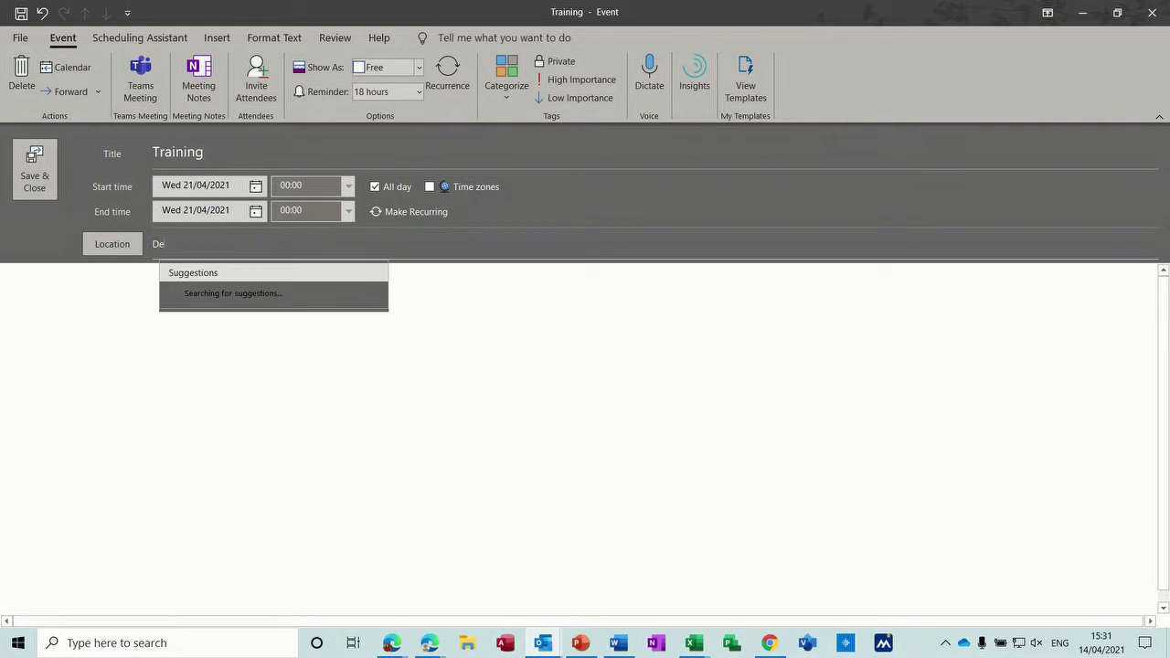
text(rby)
key(Return)
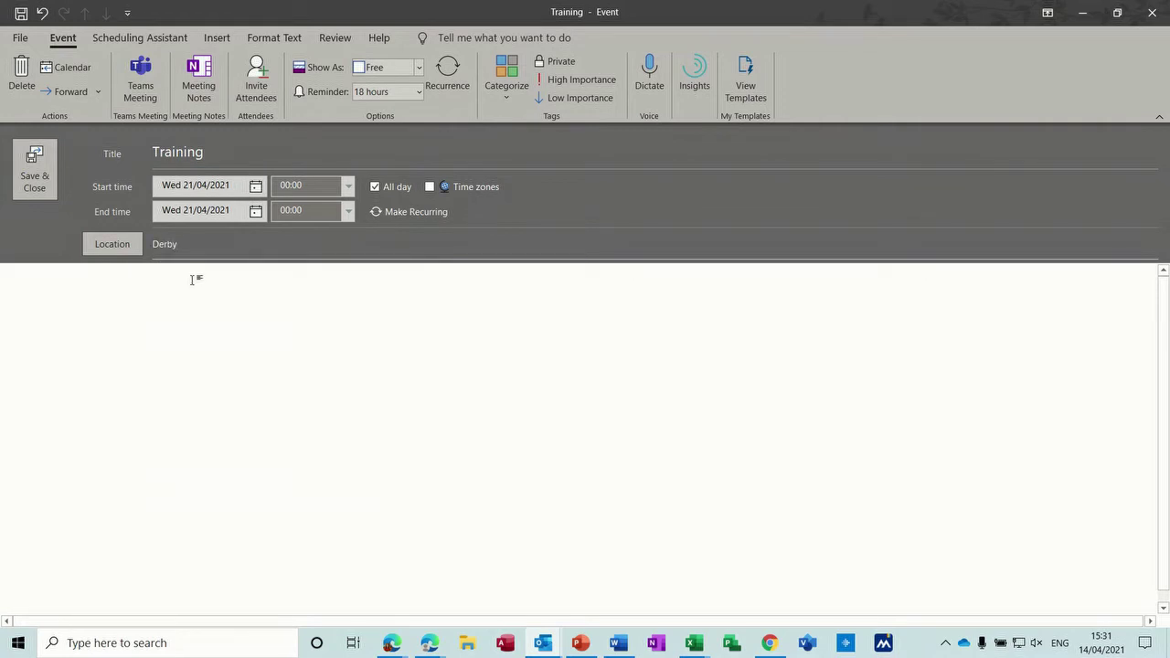
click(167, 302)
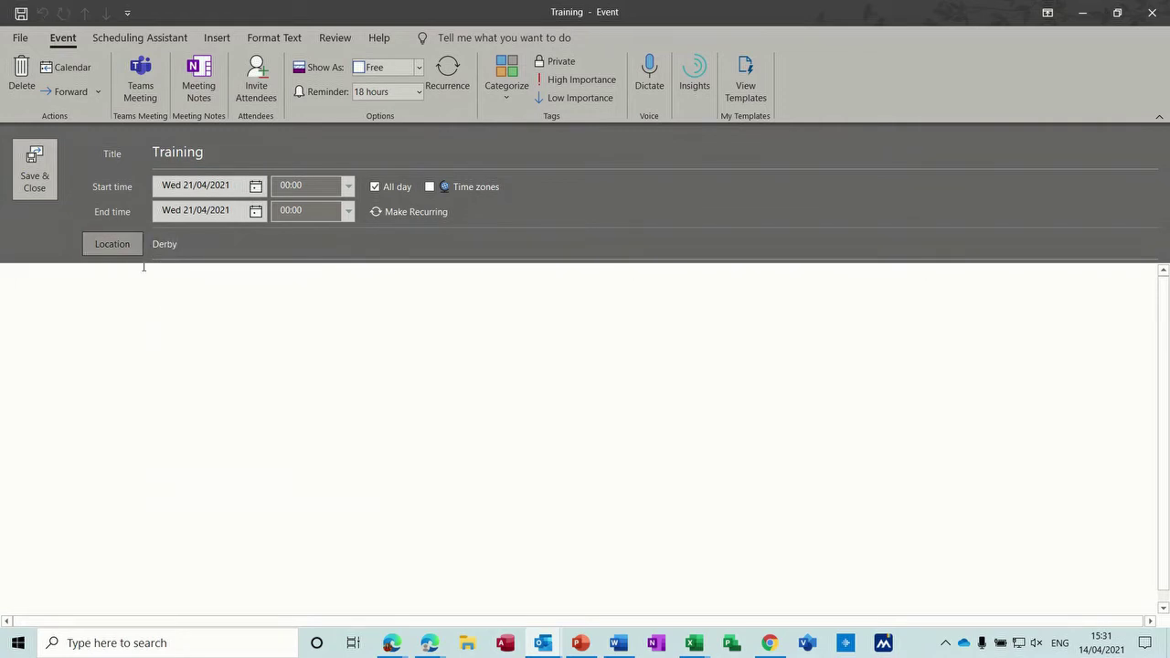
click(510, 103)
click(516, 162)
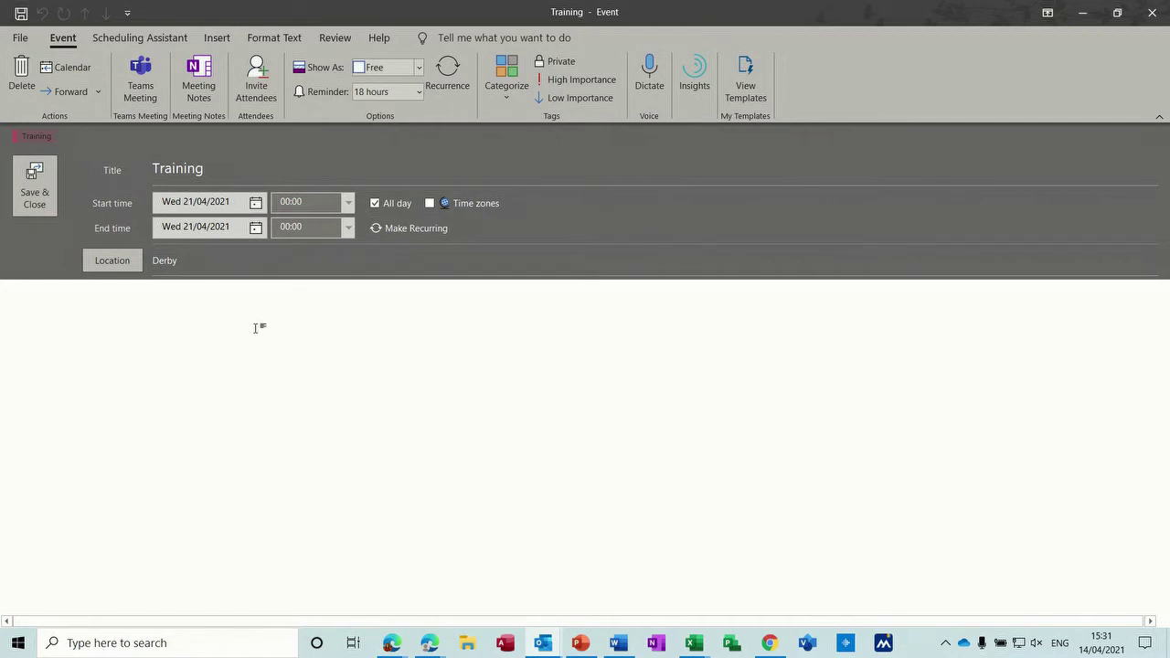
Step: Make the Training event a Teams meeting, add a recent contact as required attendee, and send it
click(142, 73)
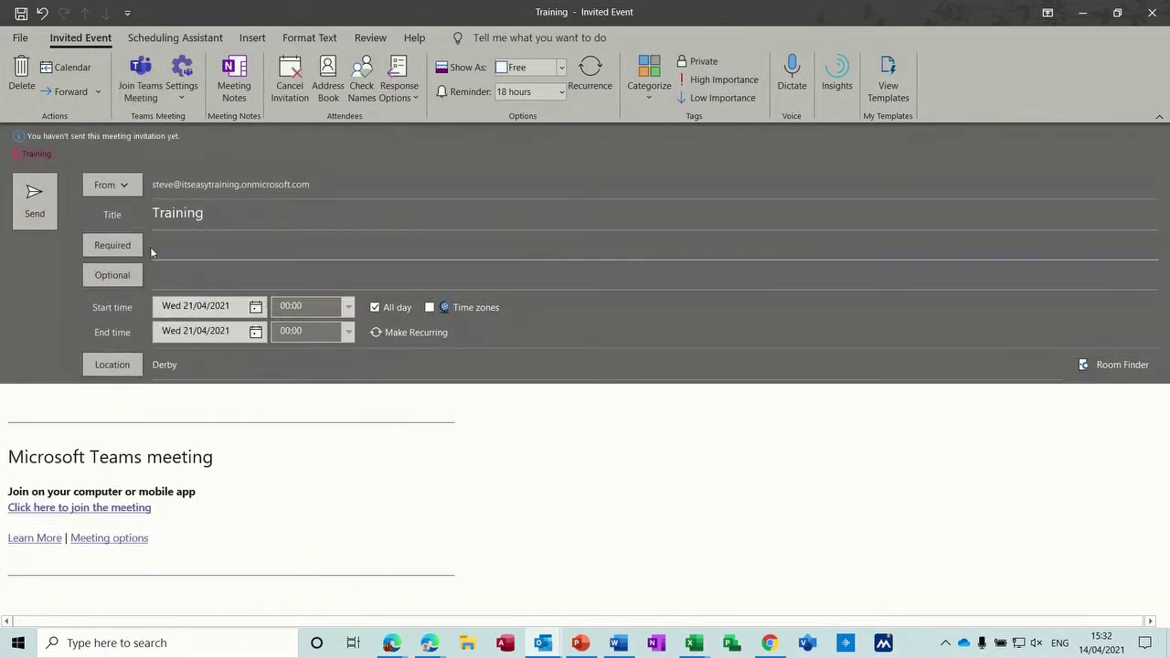
click(155, 245)
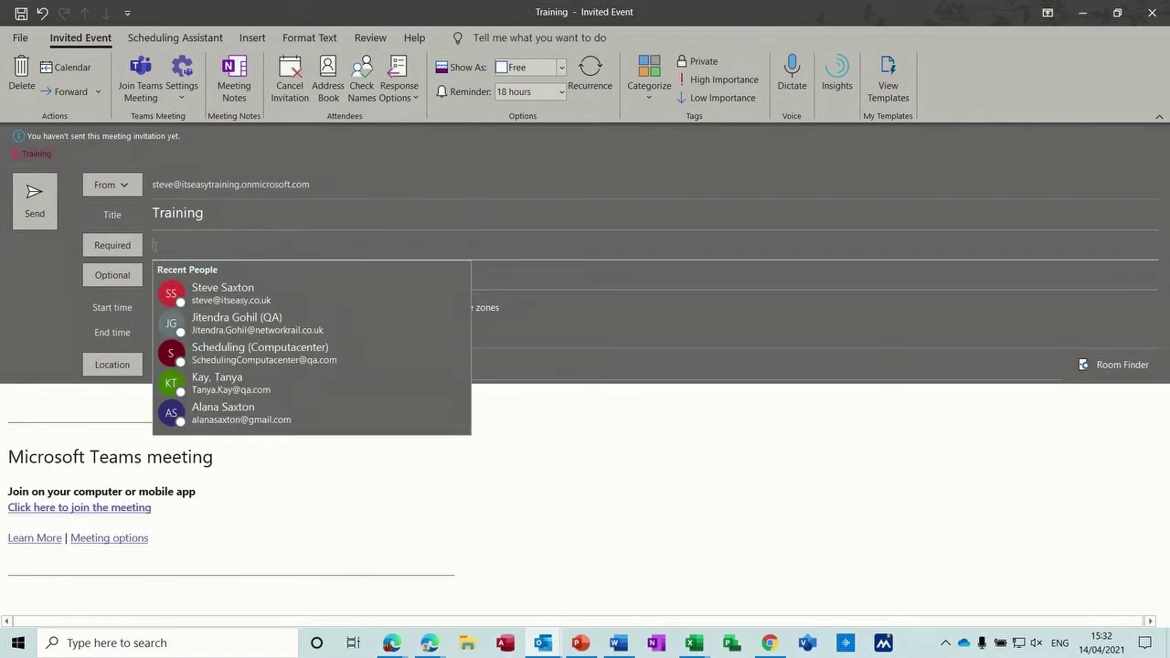
click(196, 293)
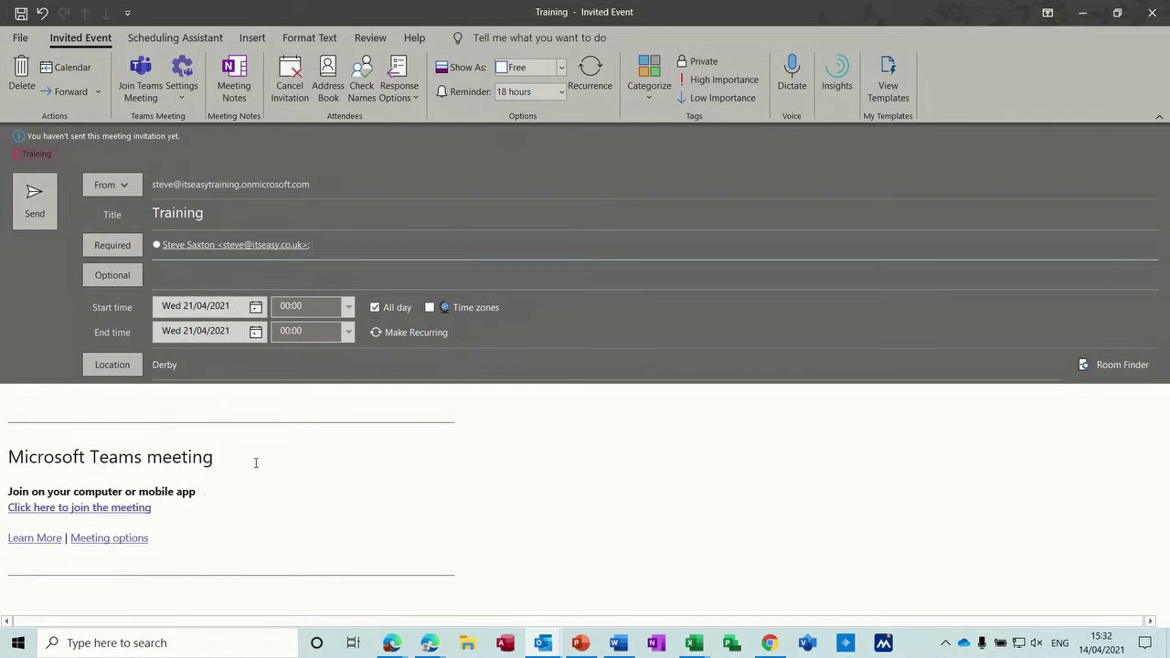
click(35, 201)
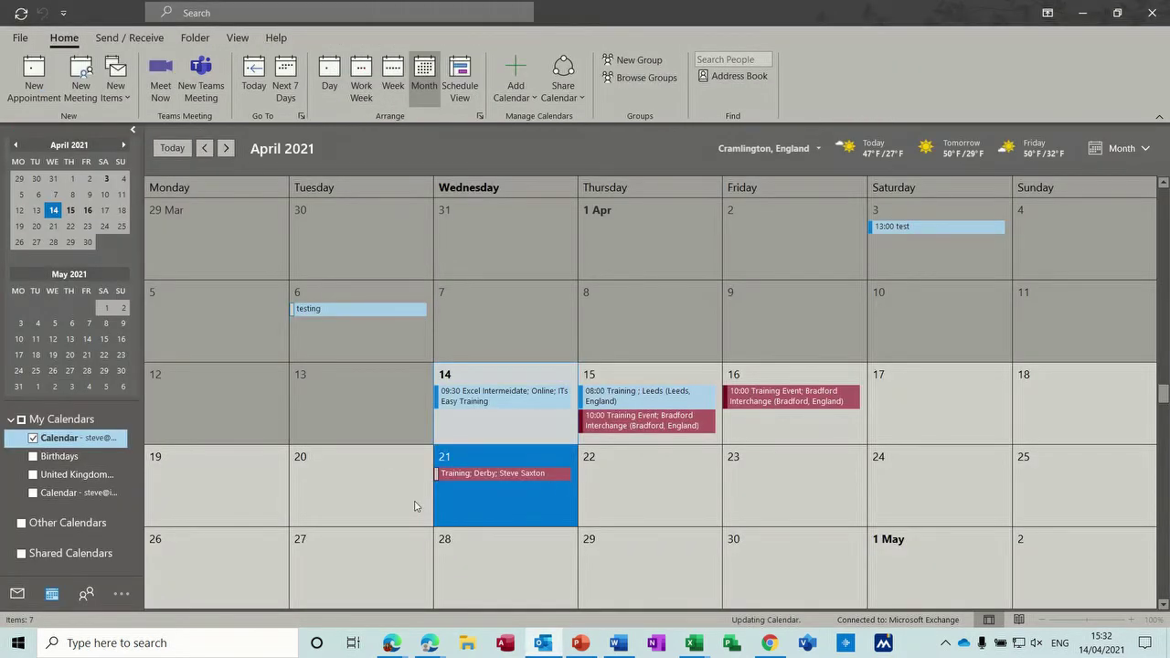
mouse_move(490, 474)
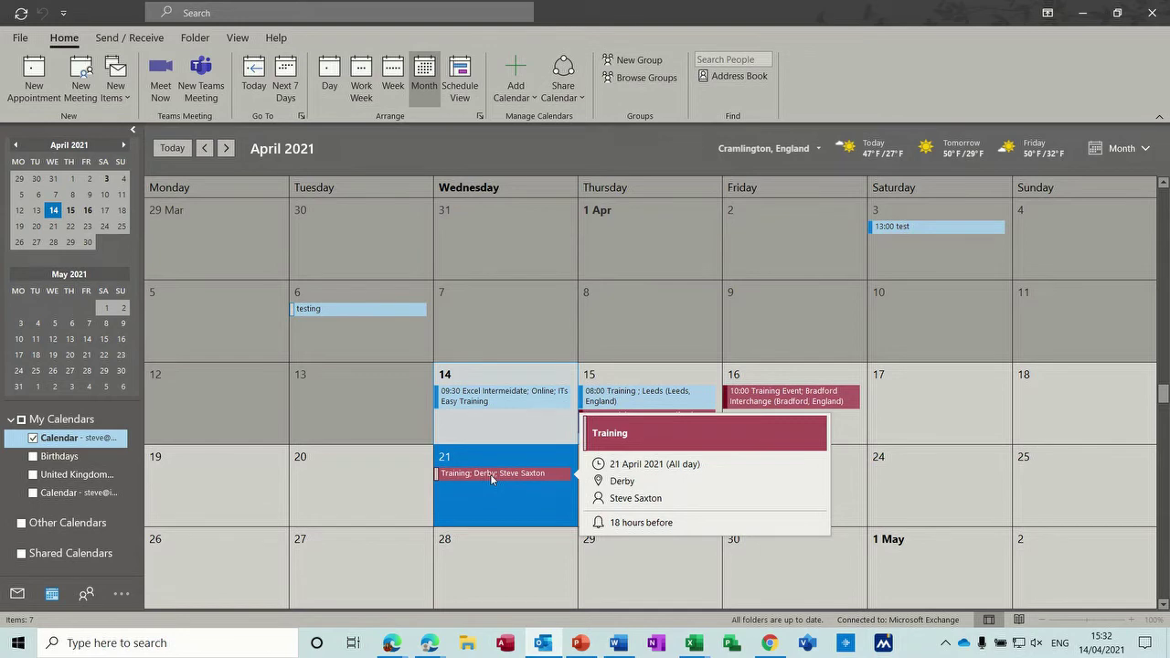
click(490, 473)
double_click(492, 475)
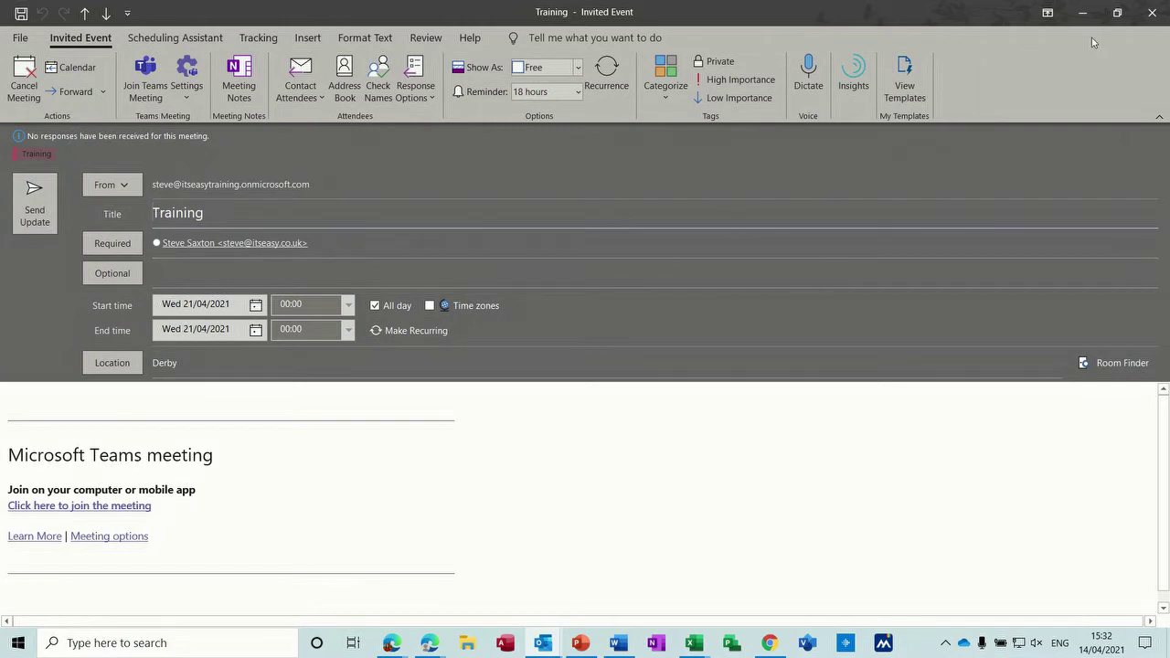
click(1152, 13)
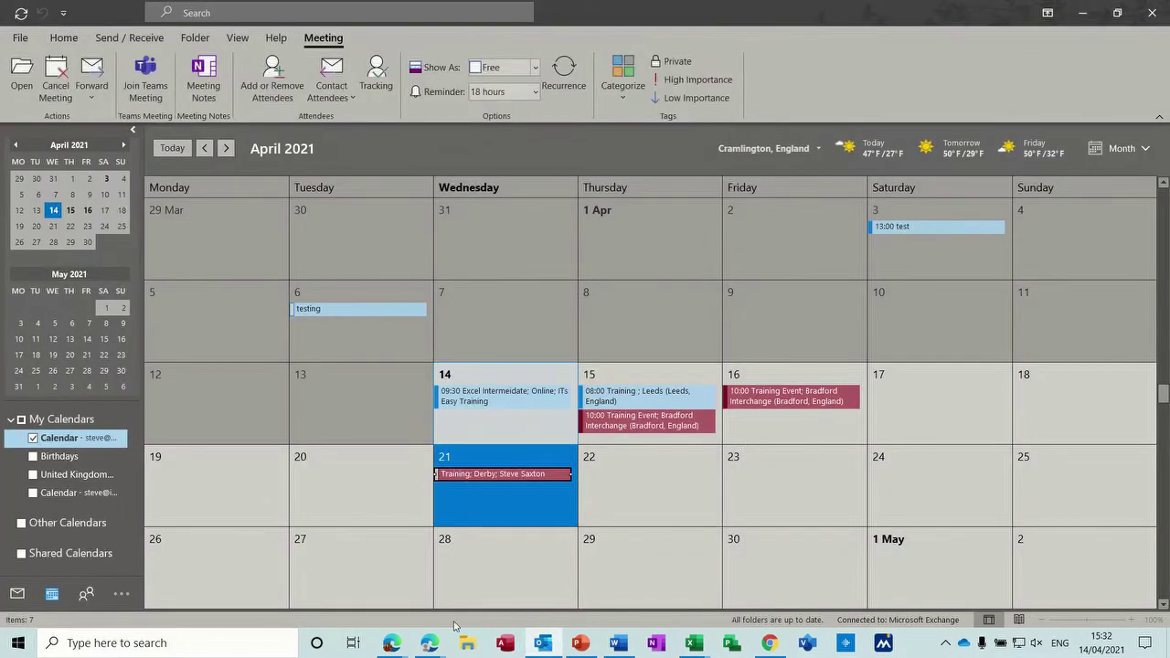
Step: In Mail, refresh all folders and accept the Training invitation, sending the response now
click(18, 594)
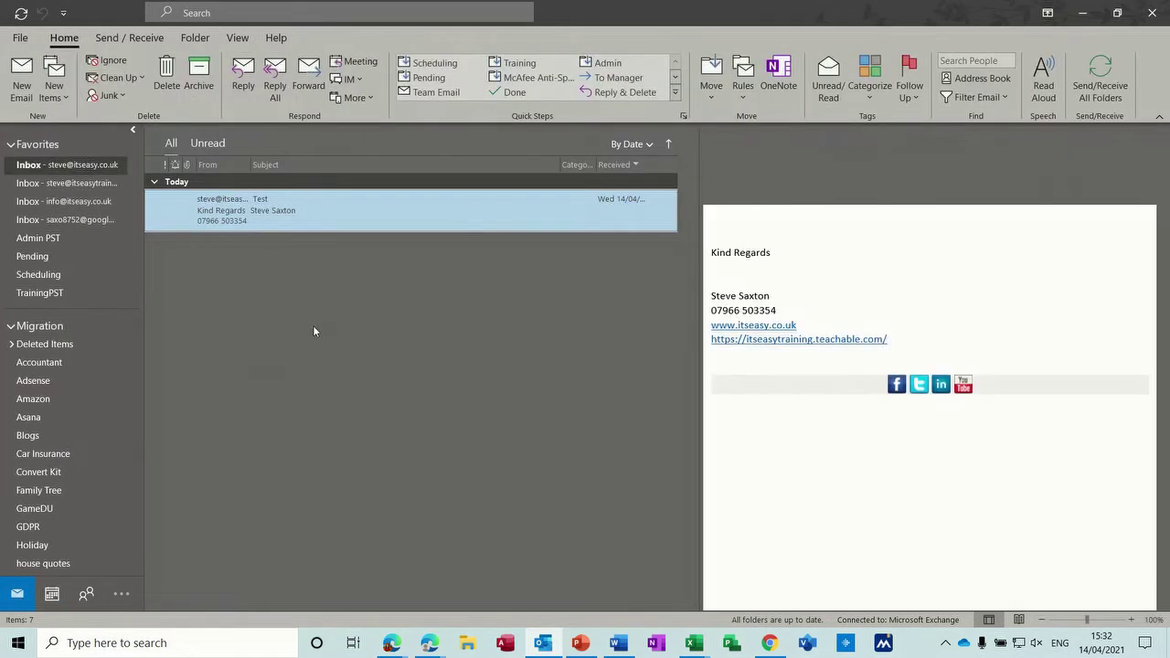
click(1059, 82)
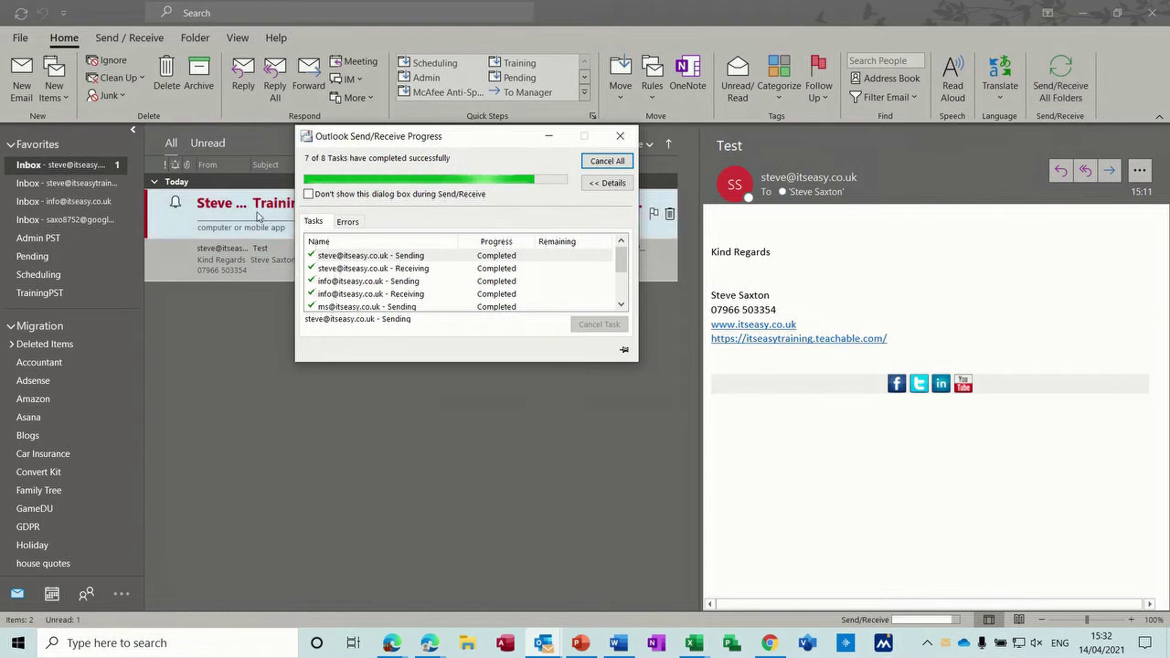
click(258, 216)
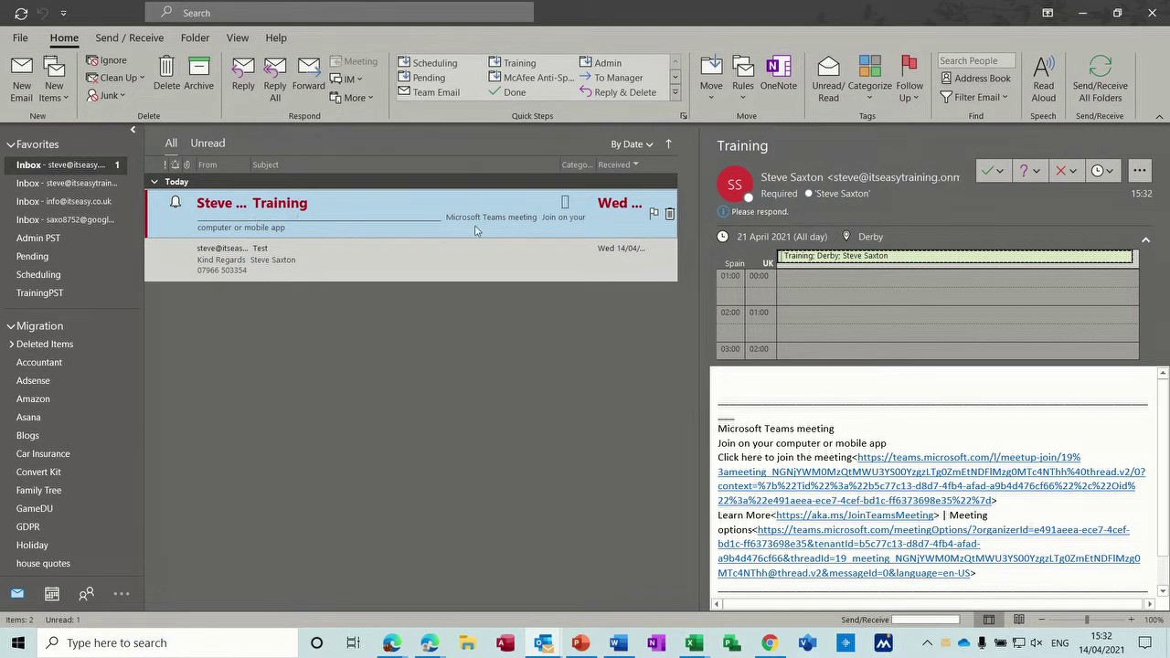
click(989, 172)
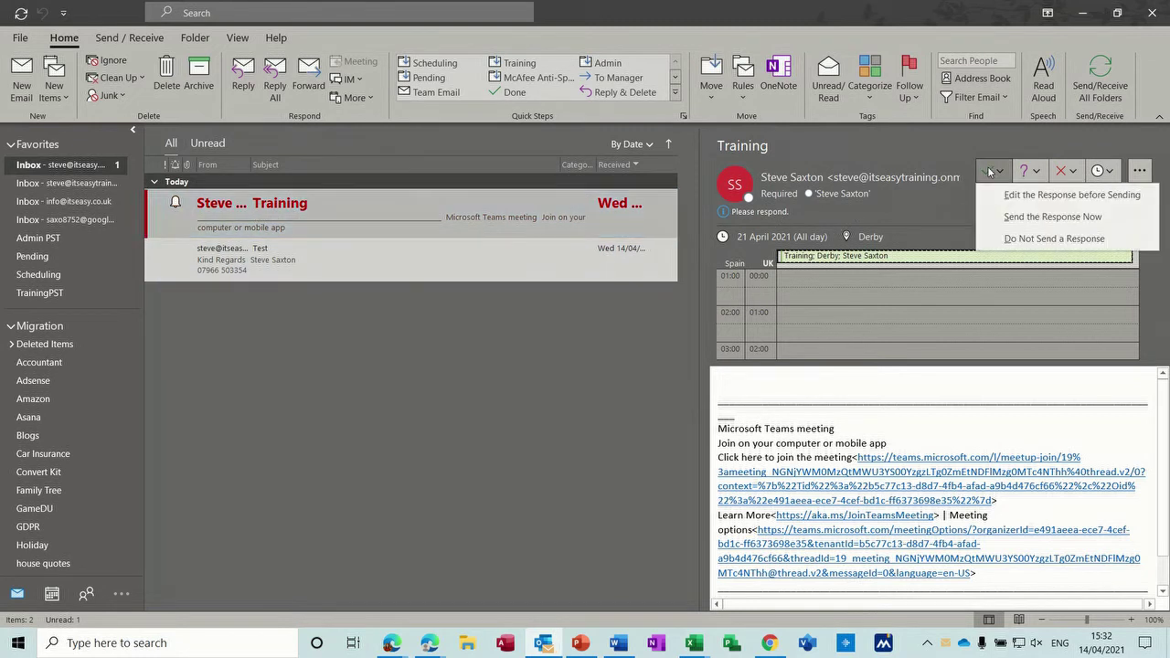
click(1005, 215)
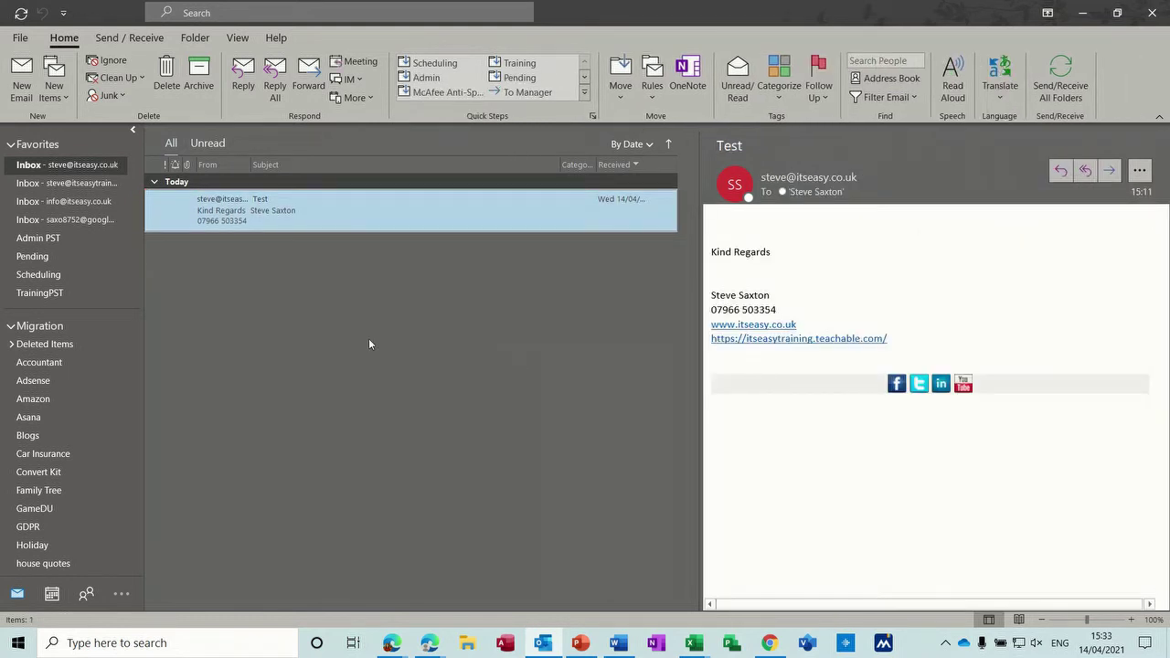
click(58, 593)
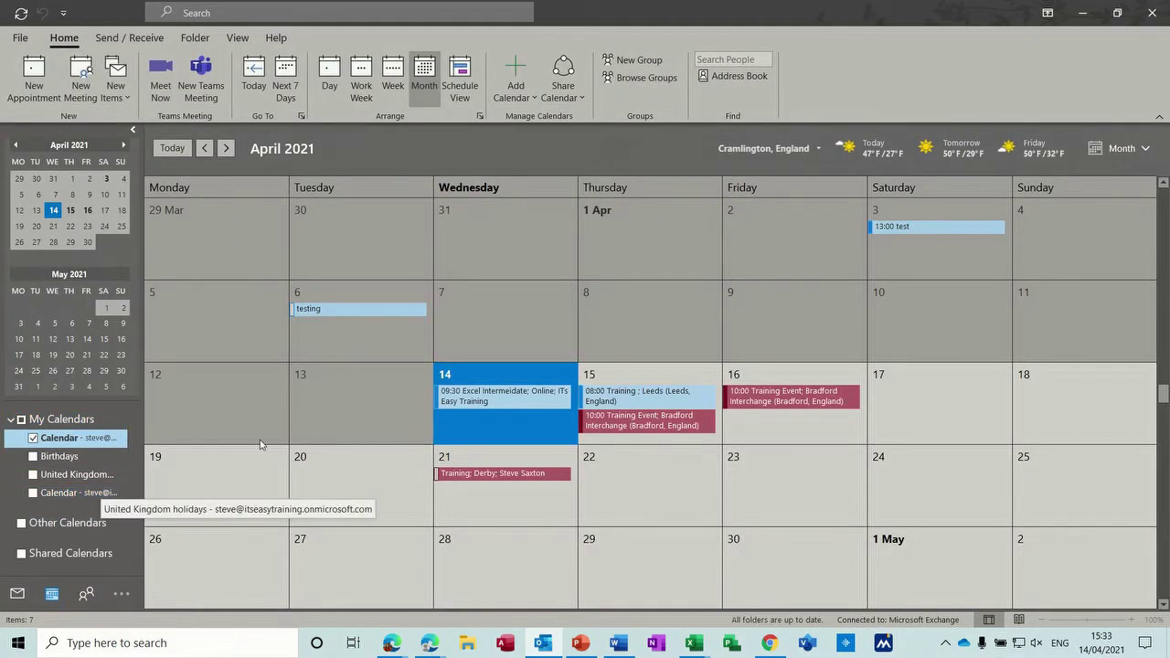
Step: Open and close the 21 April Training meeting, then delete it from the calendar
click(516, 478)
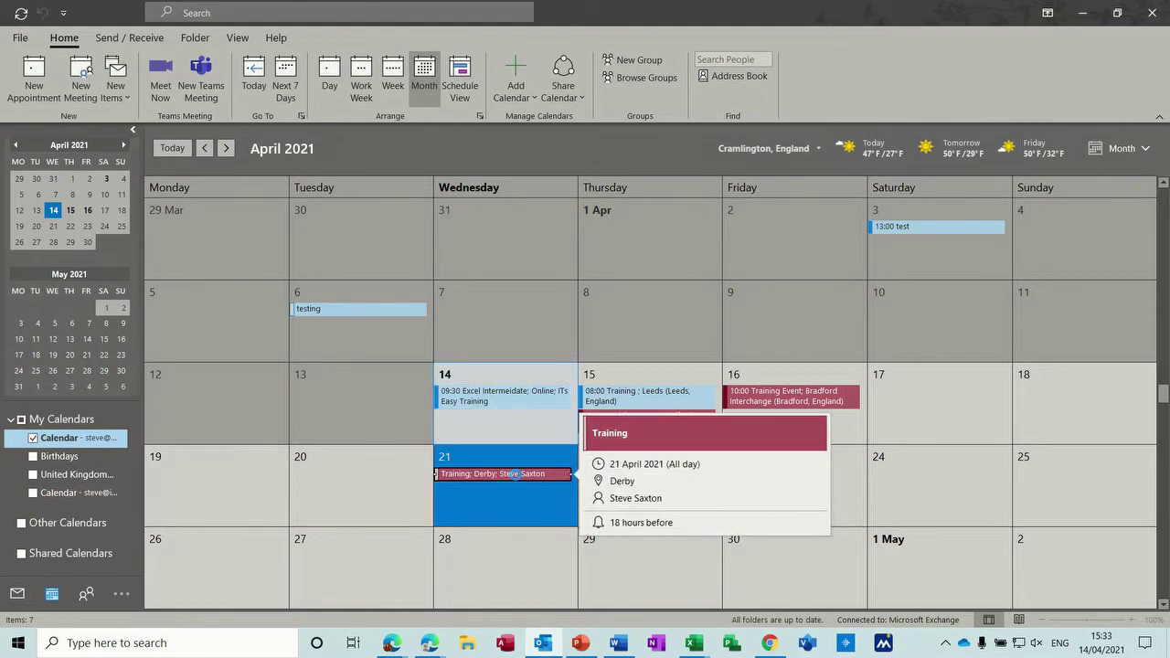
double_click(516, 474)
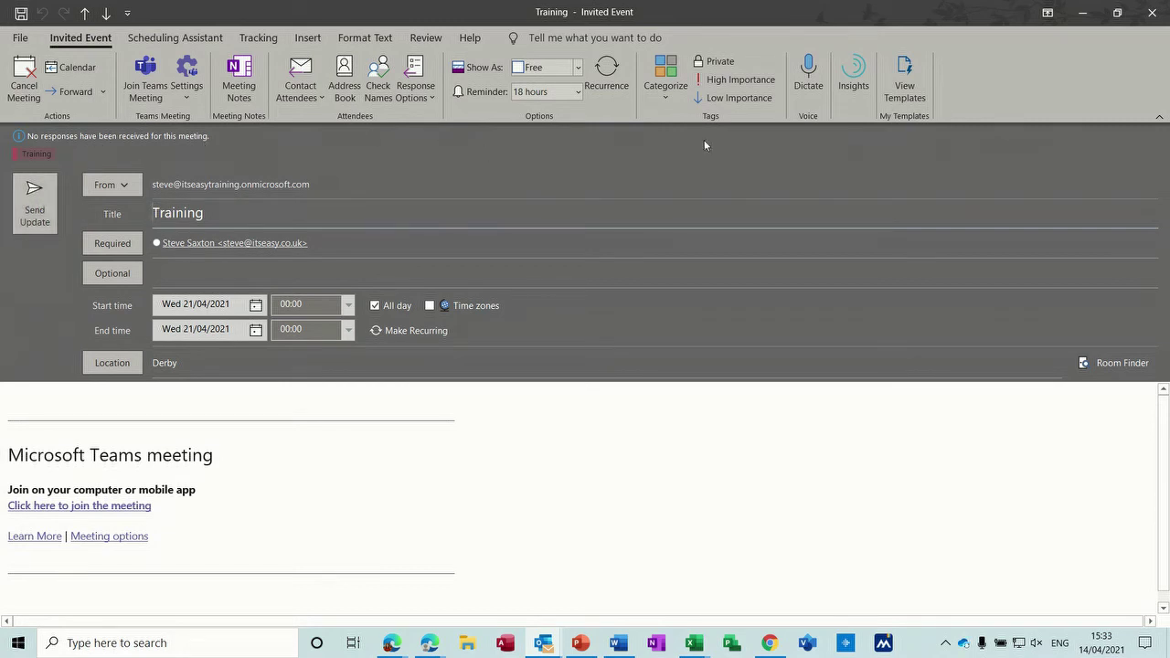
click(1159, 20)
click(527, 488)
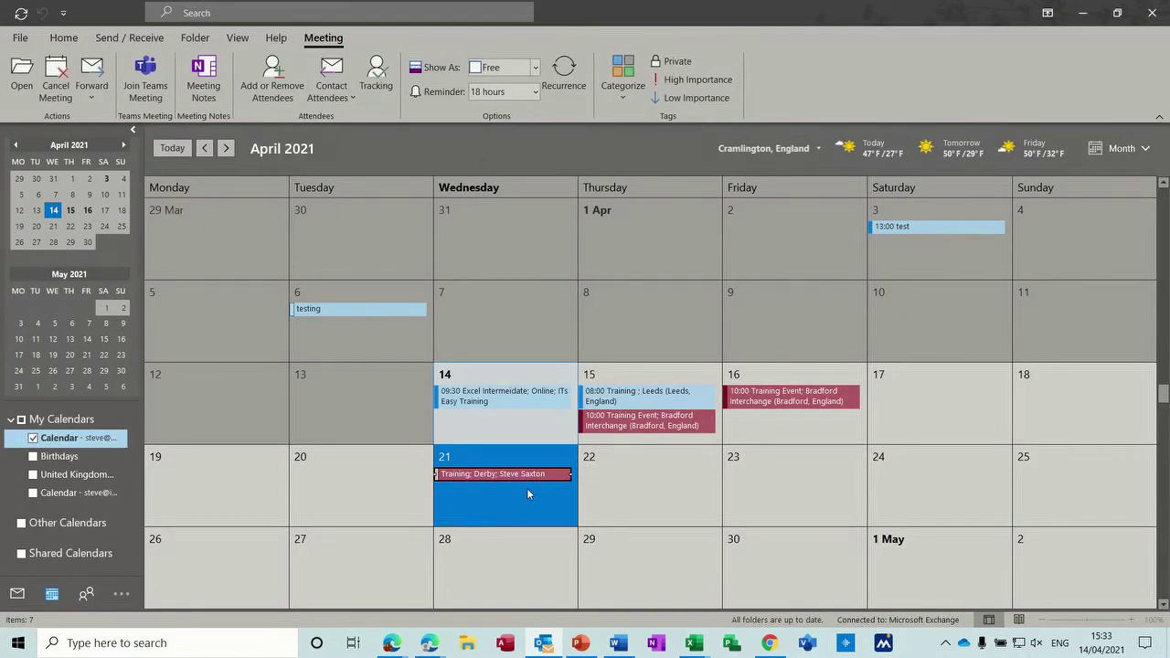
key(Delete)
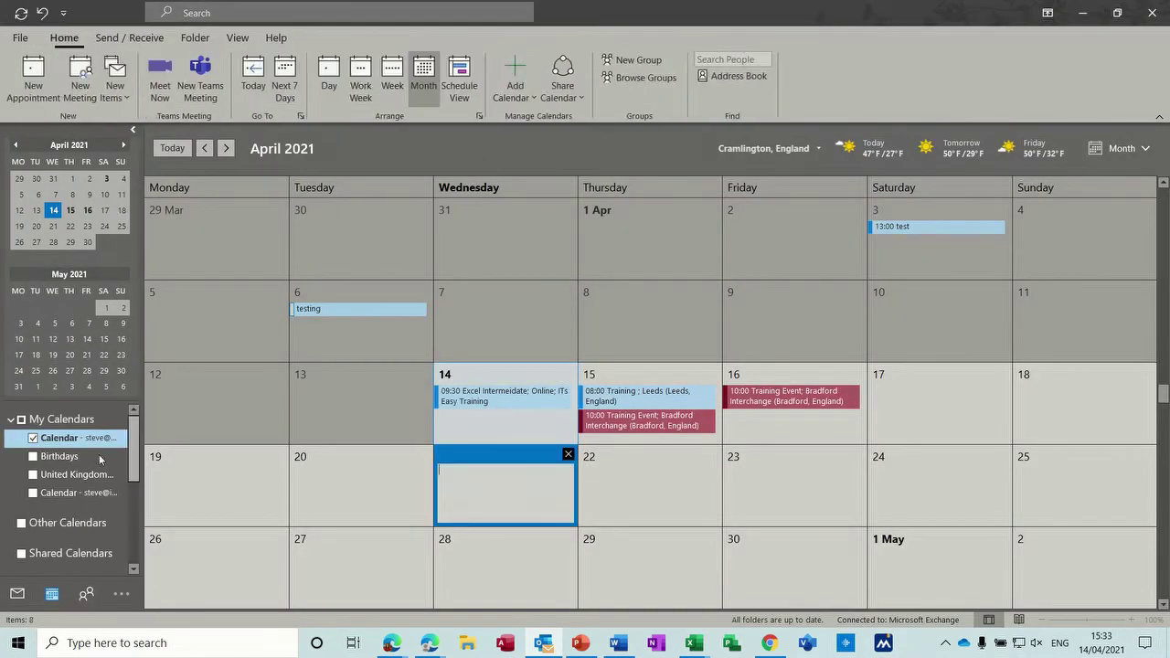
Step: Overlay the second account's calendar, toggle side-by-side and merged views, then hide it again
click(34, 494)
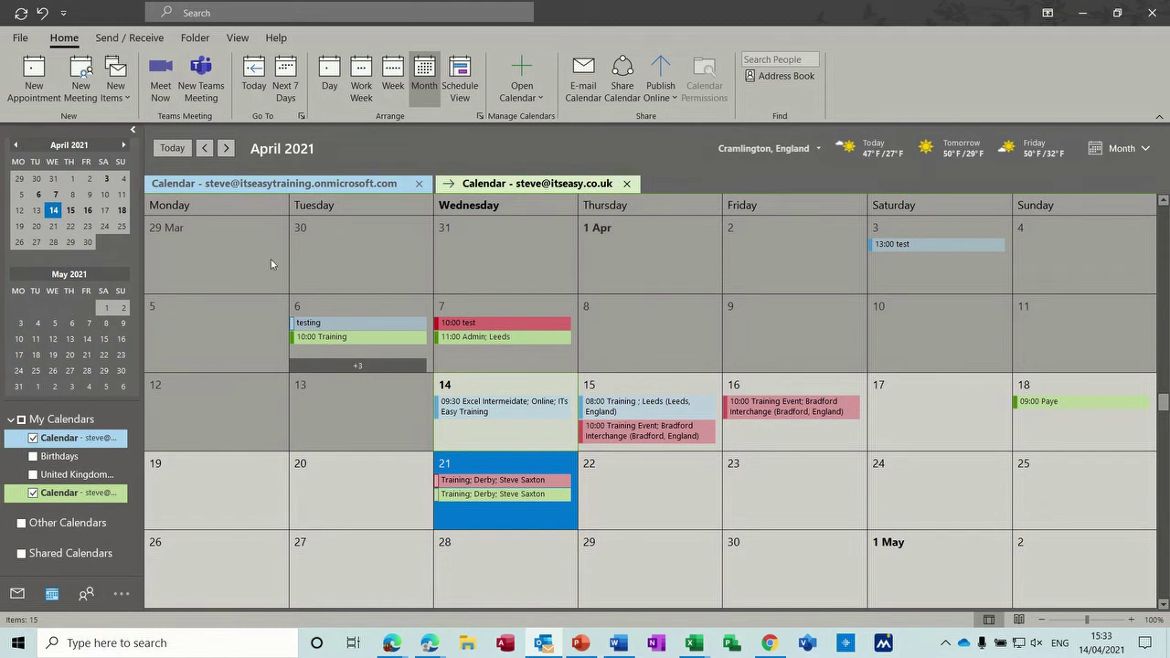
click(448, 184)
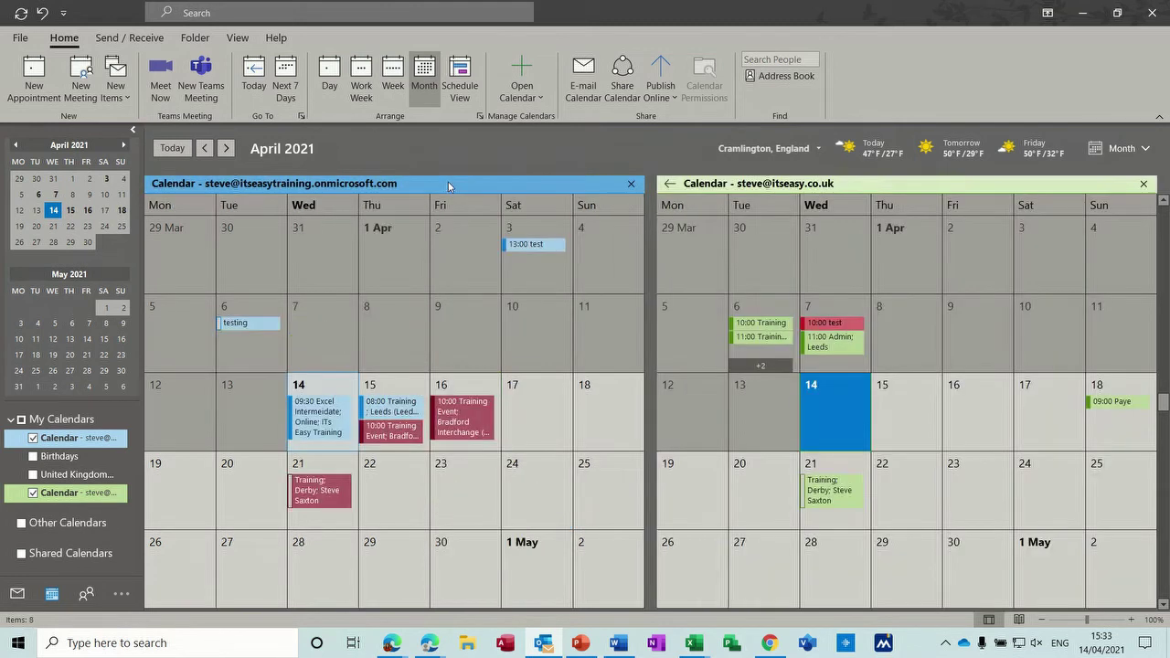
click(670, 185)
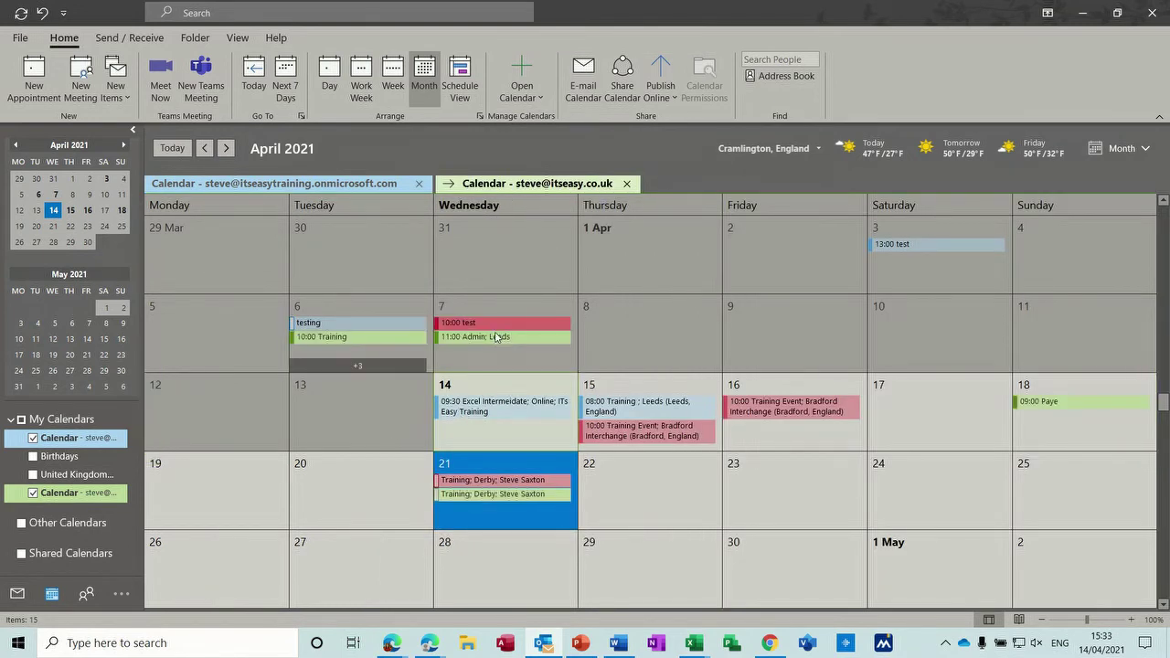
click(451, 184)
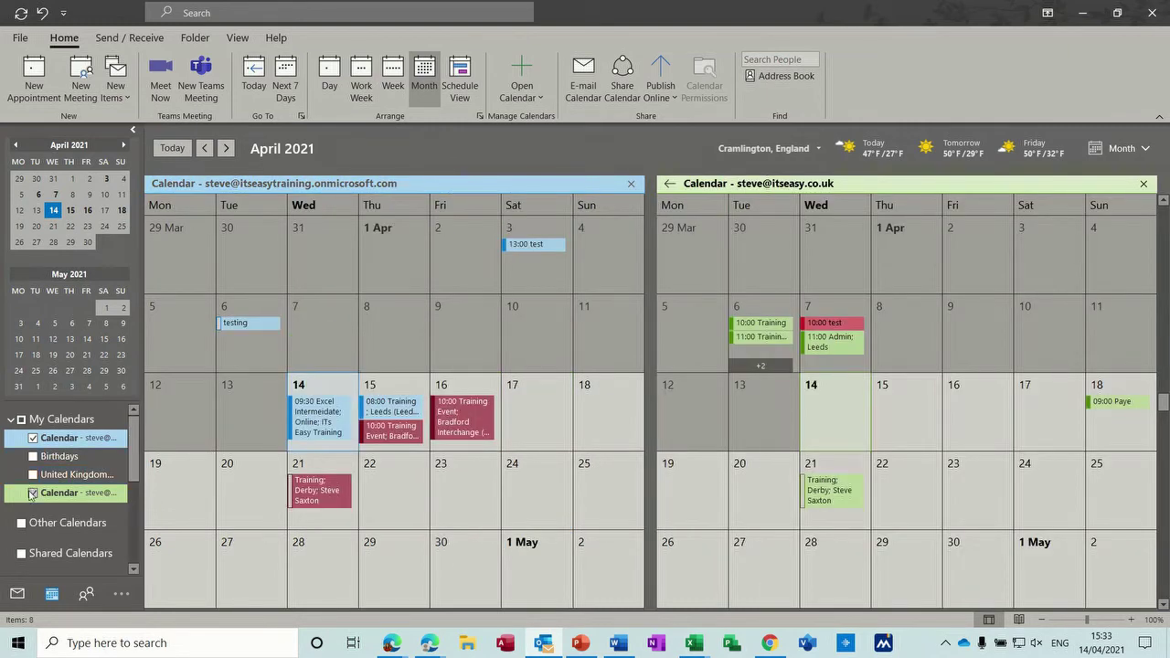
click(34, 495)
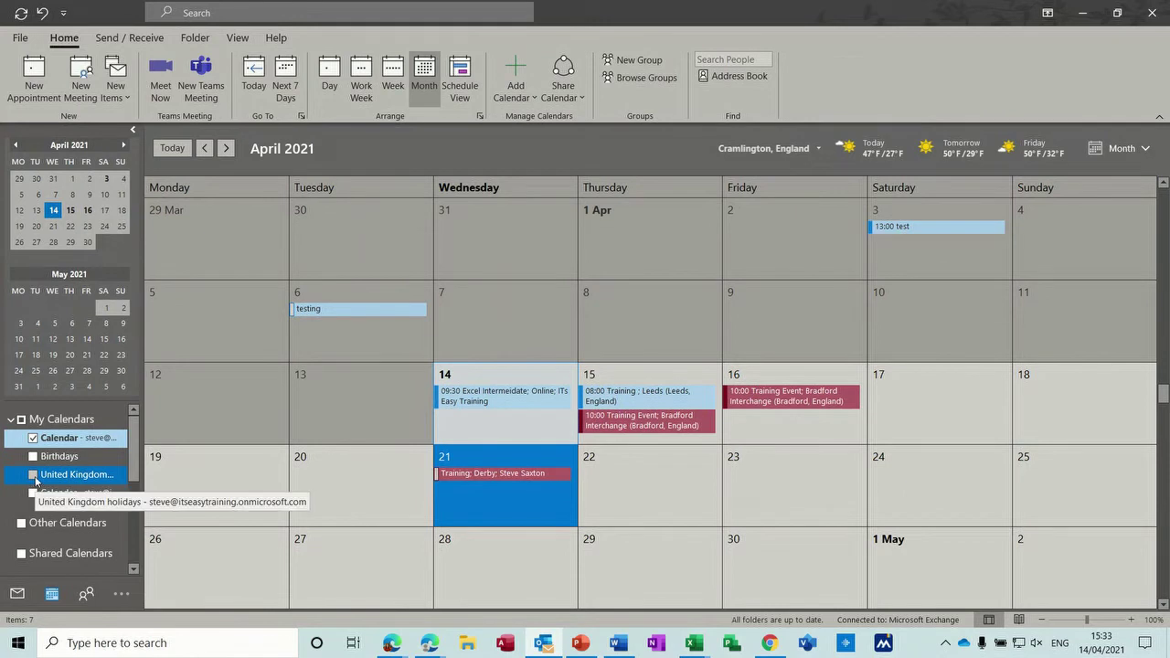
click(33, 475)
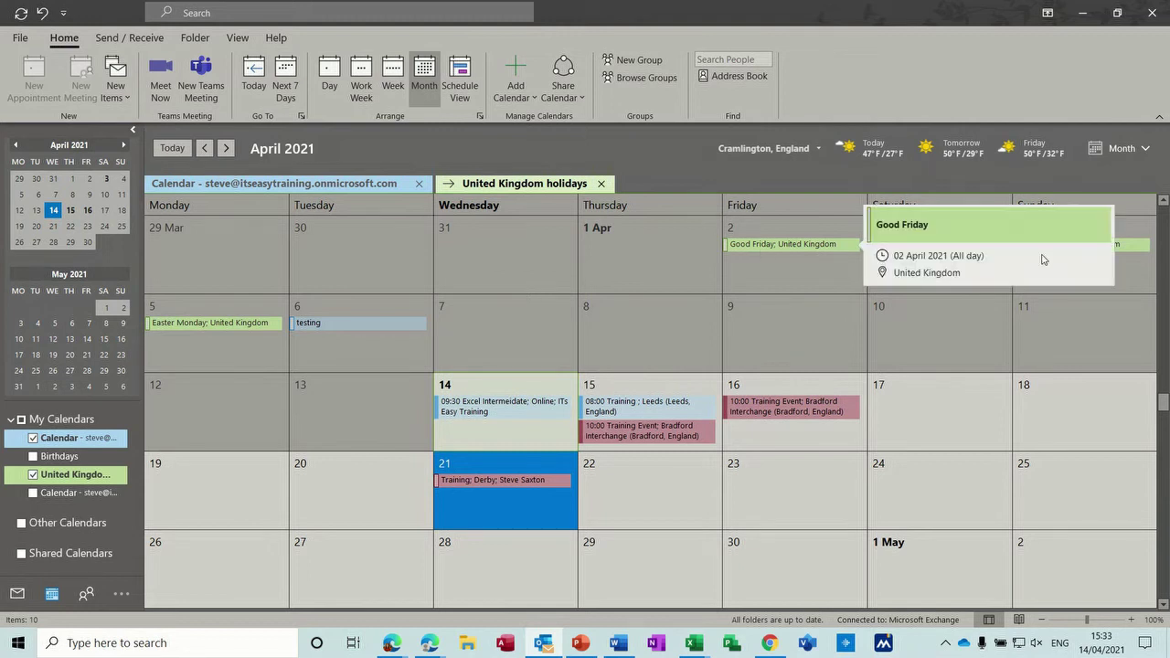
mouse_move(1057, 252)
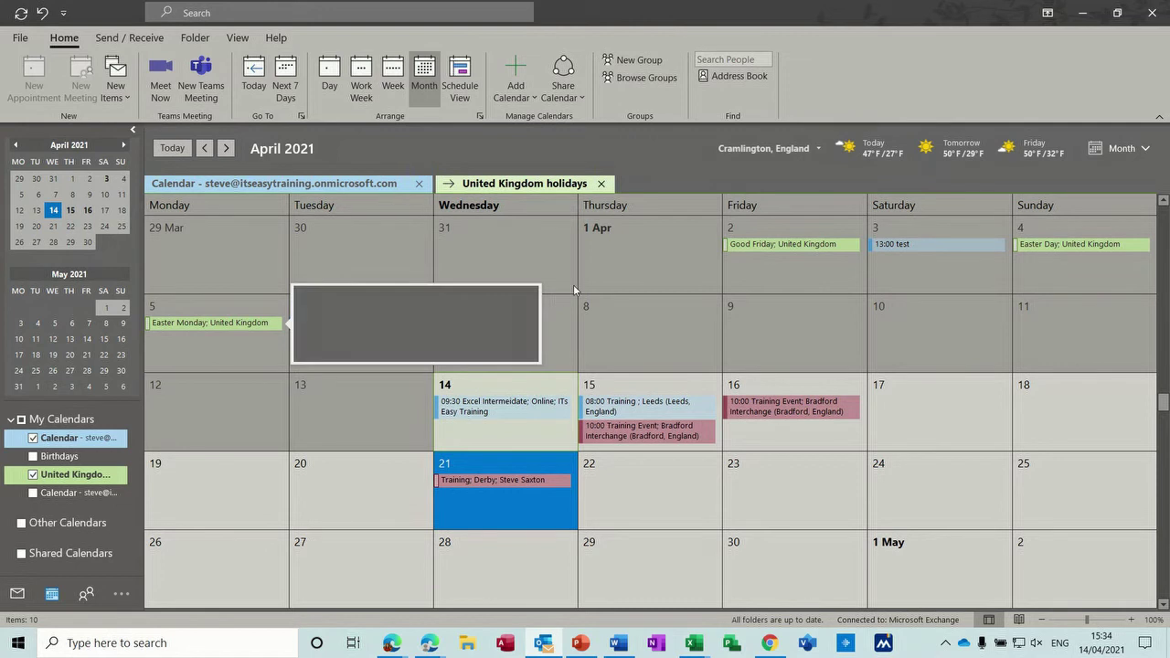
click(448, 186)
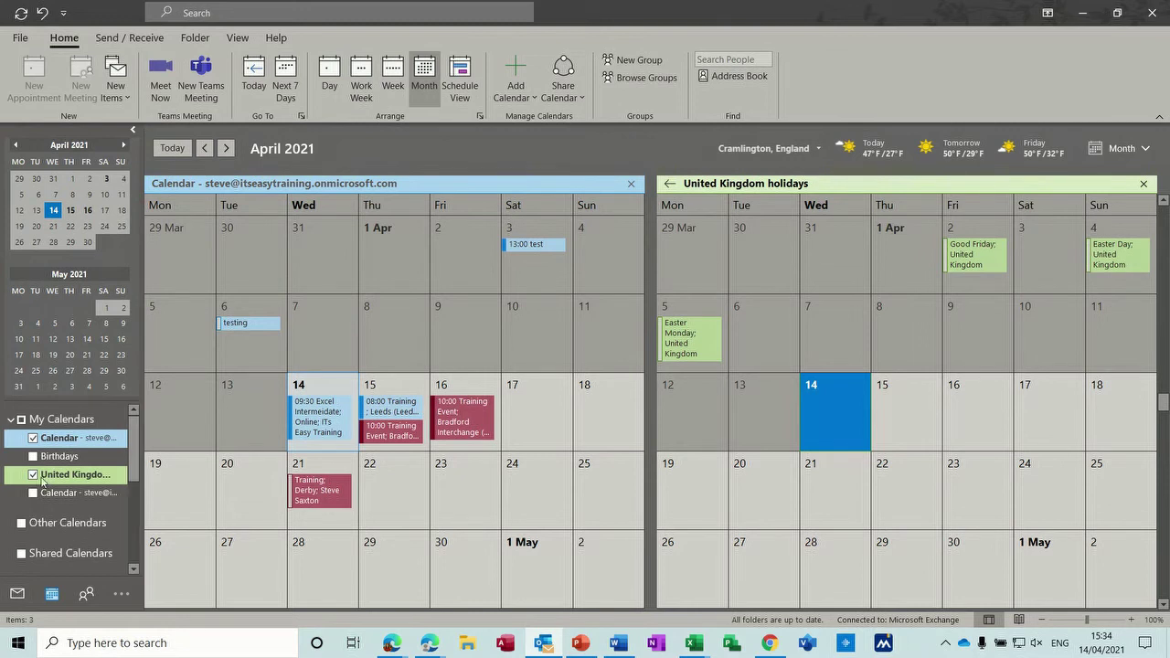
click(34, 476)
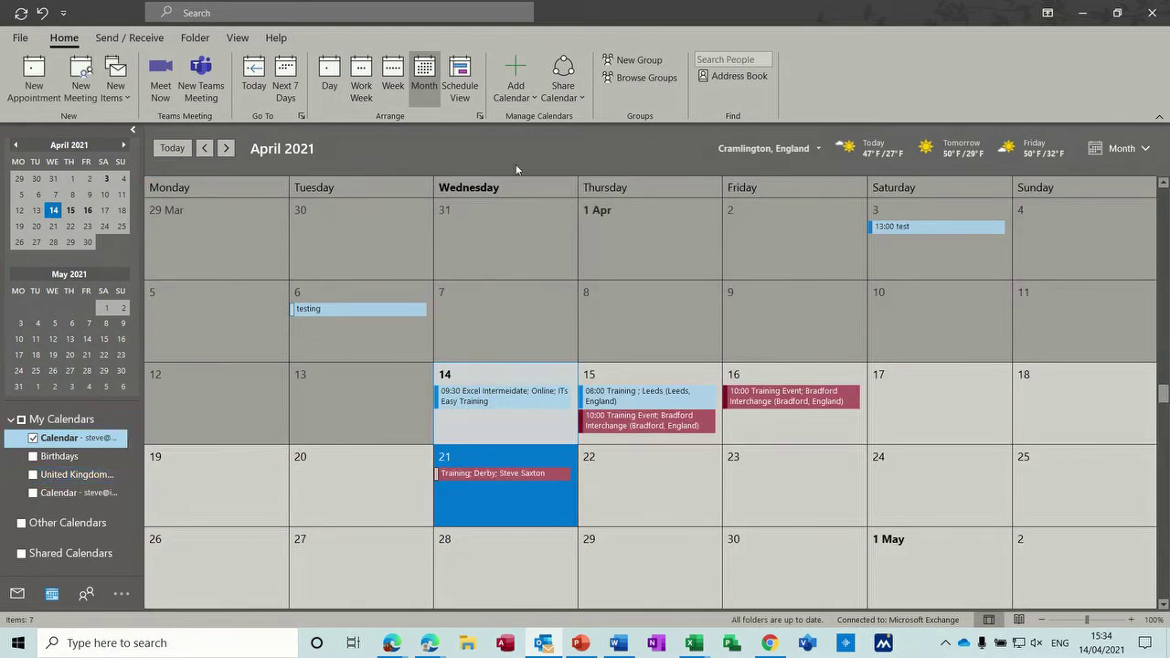
click(527, 96)
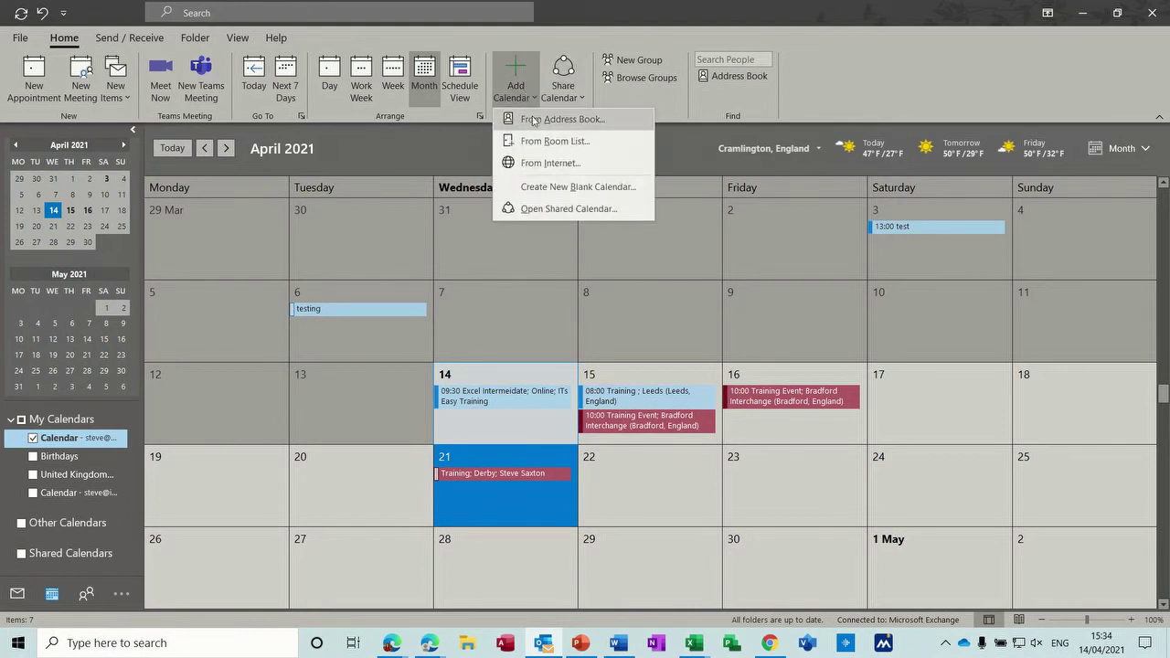
click(536, 120)
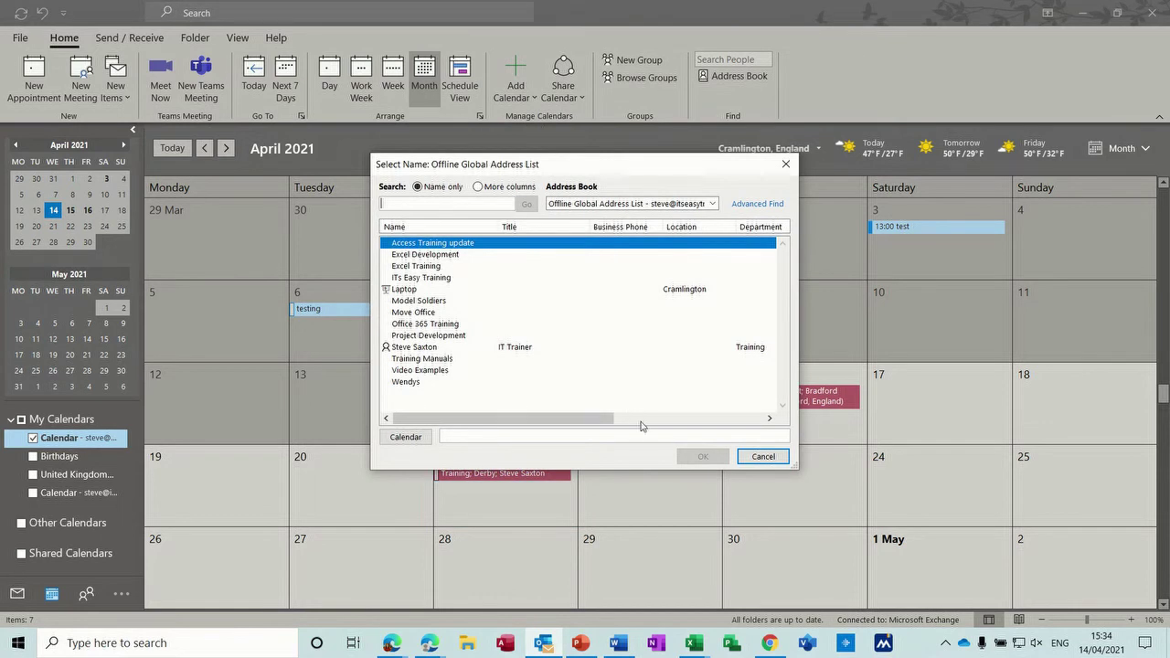
click(753, 462)
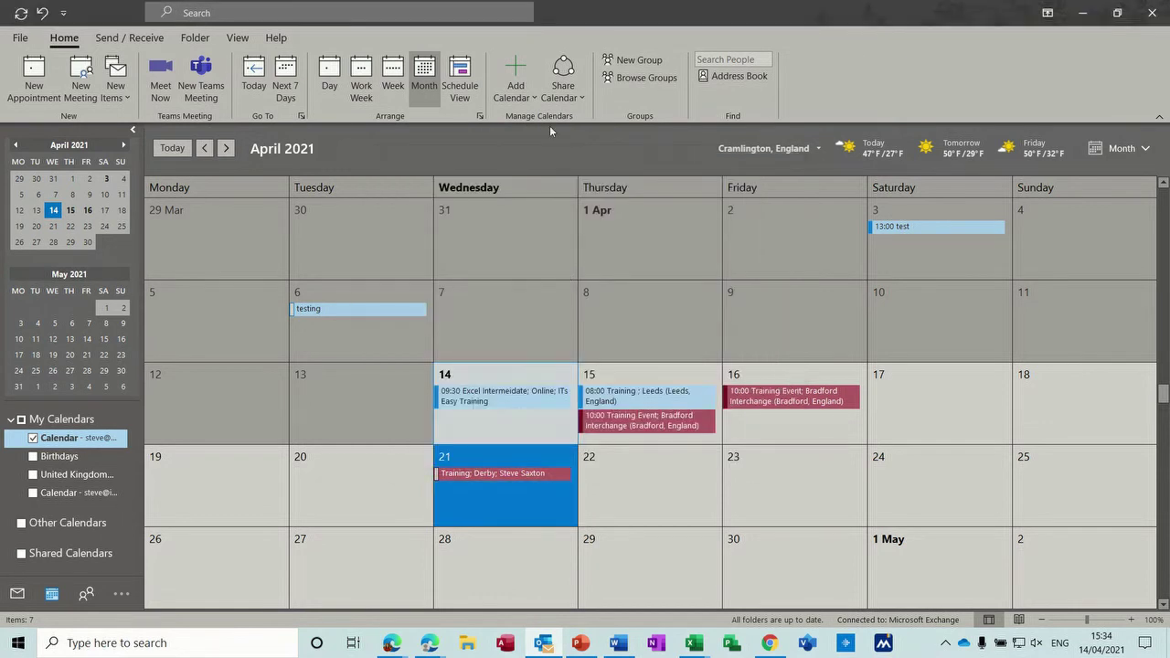
click(567, 78)
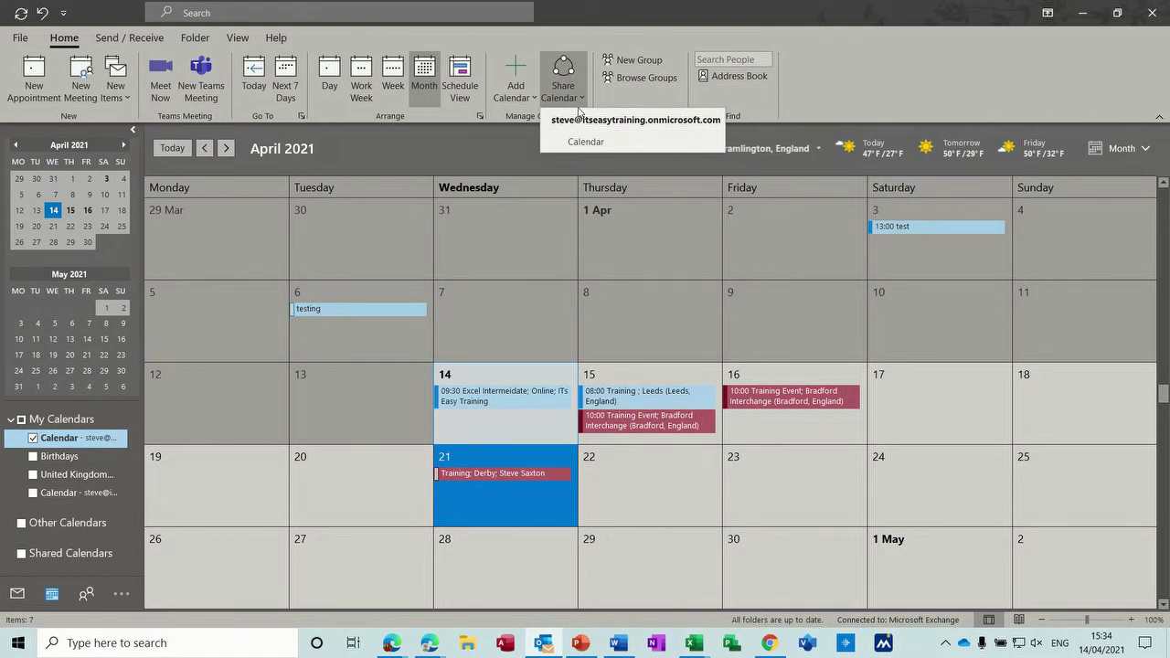
click(586, 144)
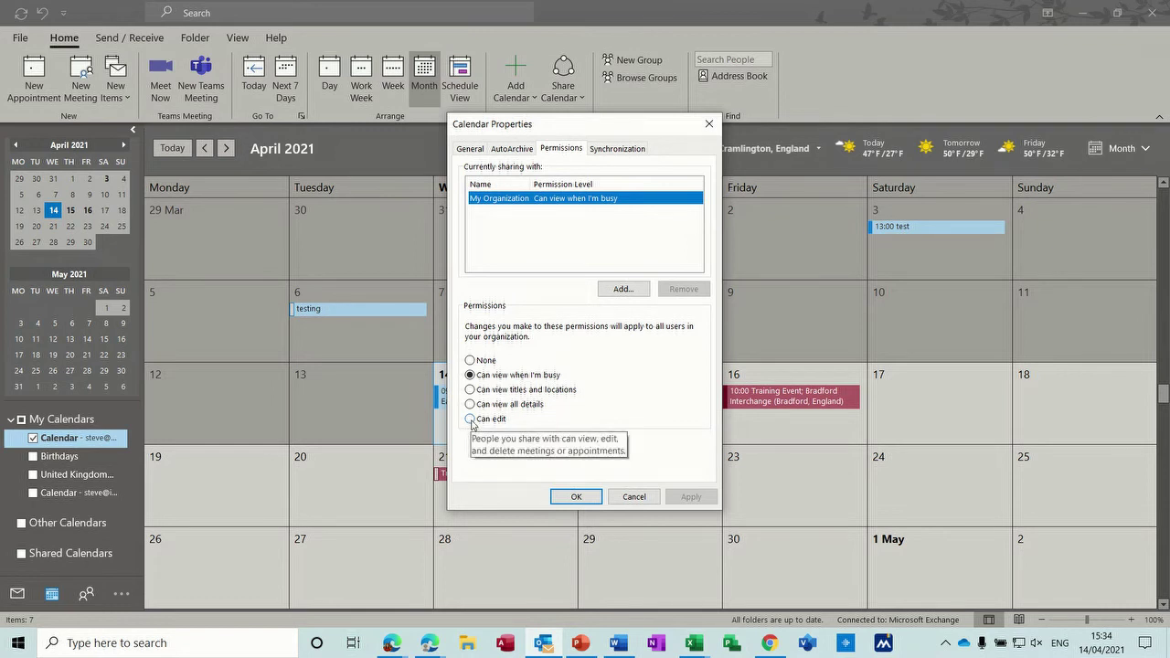
click(575, 499)
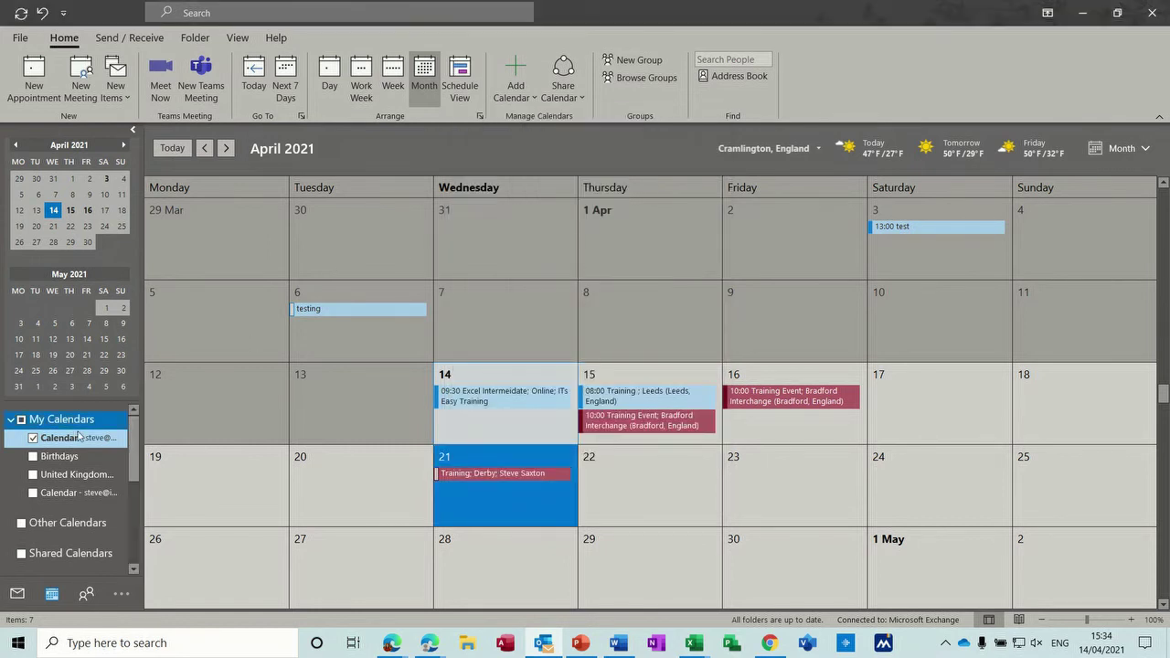
drag(136, 440, 127, 498)
click(37, 468)
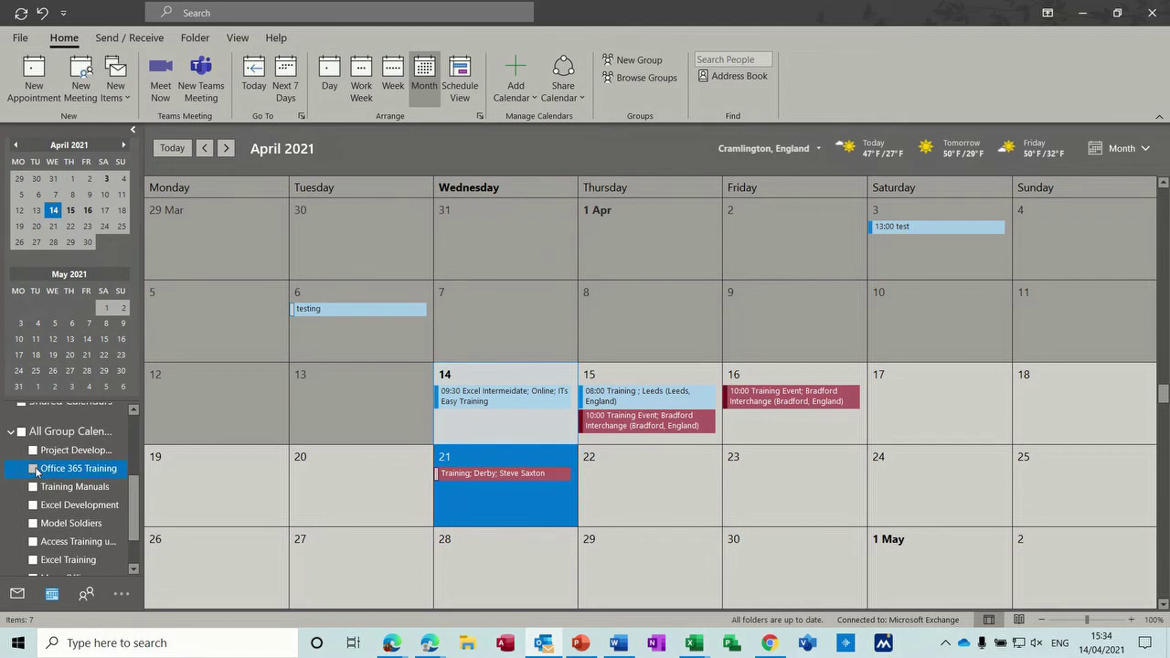
click(34, 469)
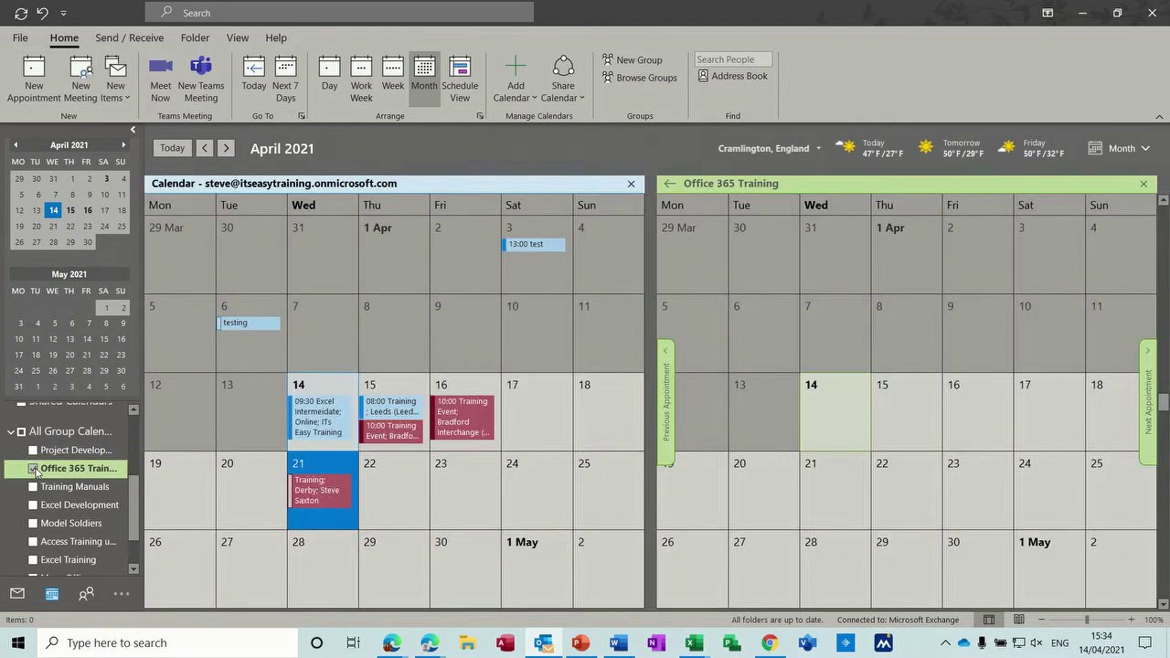
click(33, 450)
click(34, 487)
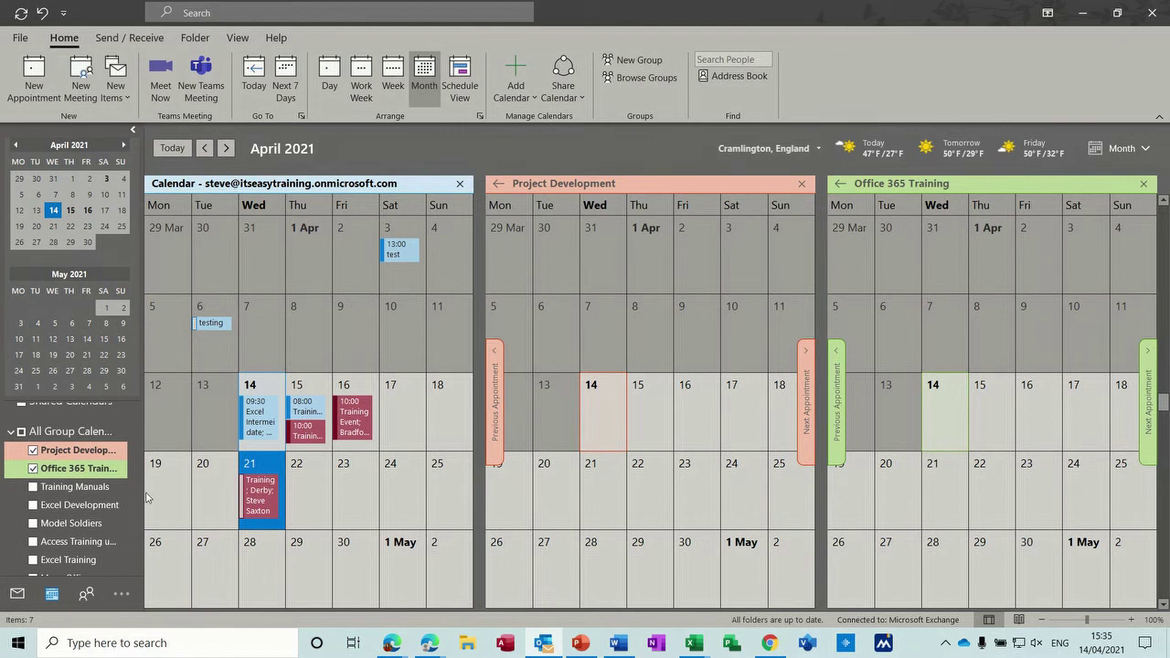
click(34, 469)
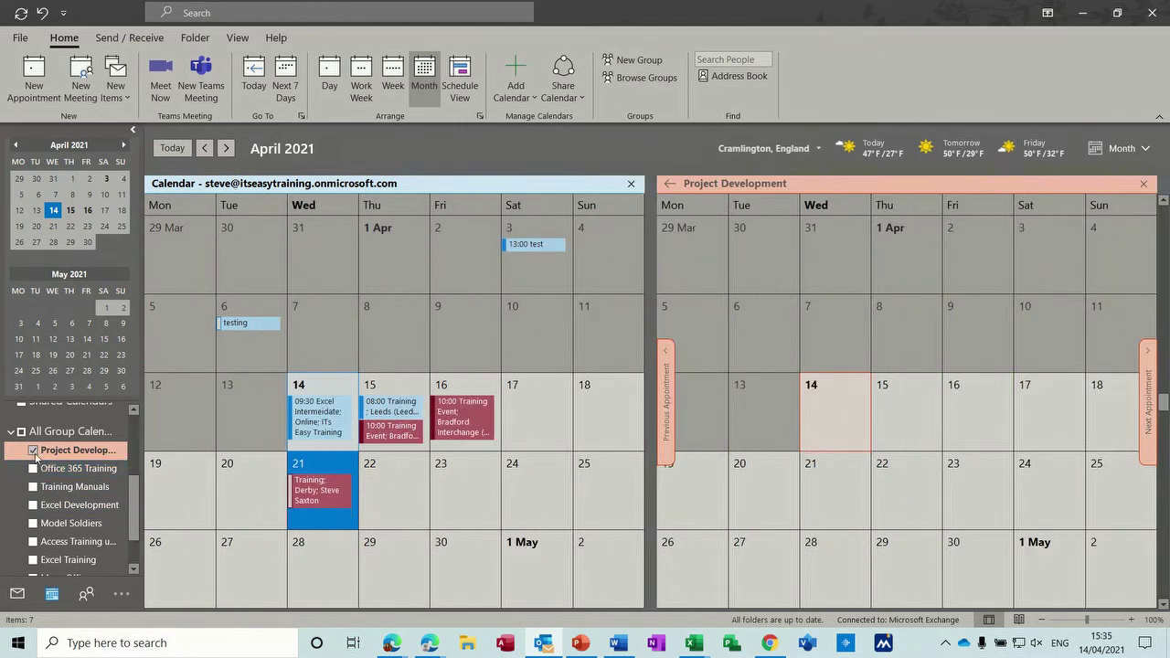
click(34, 450)
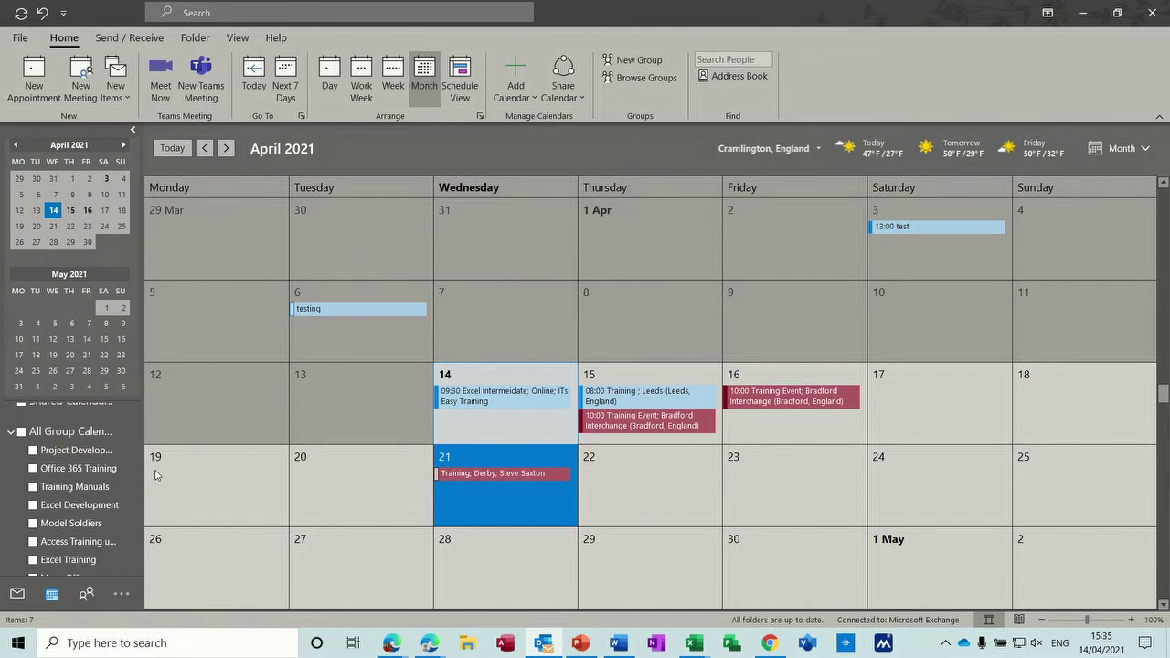
drag(139, 487, 139, 428)
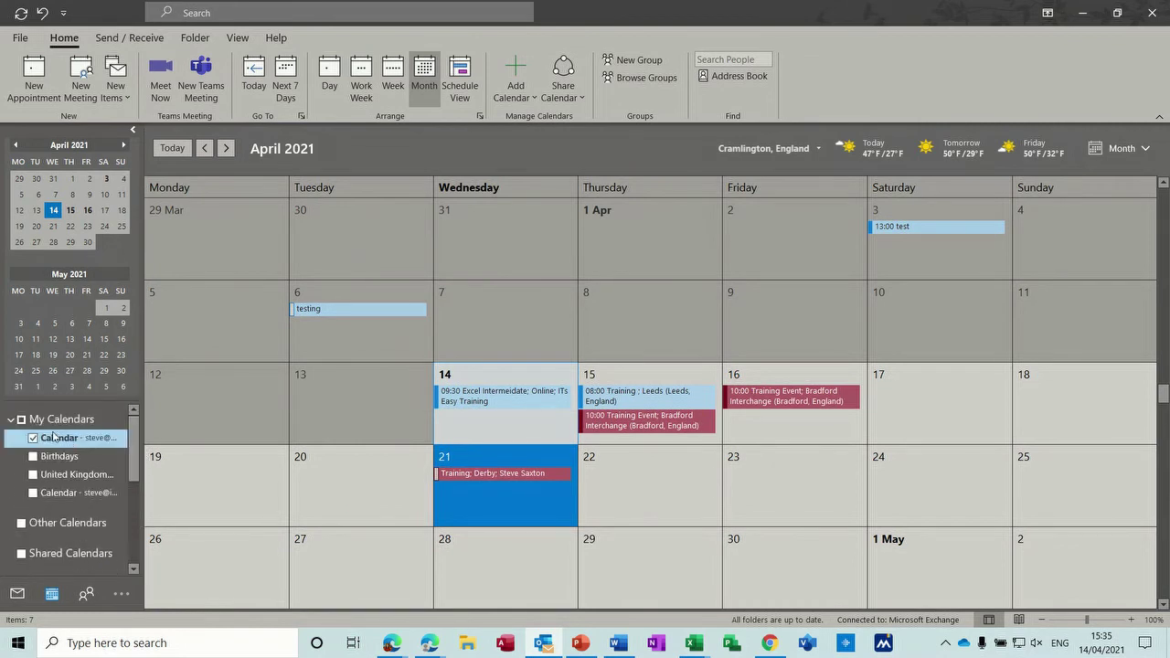
right_click(53, 427)
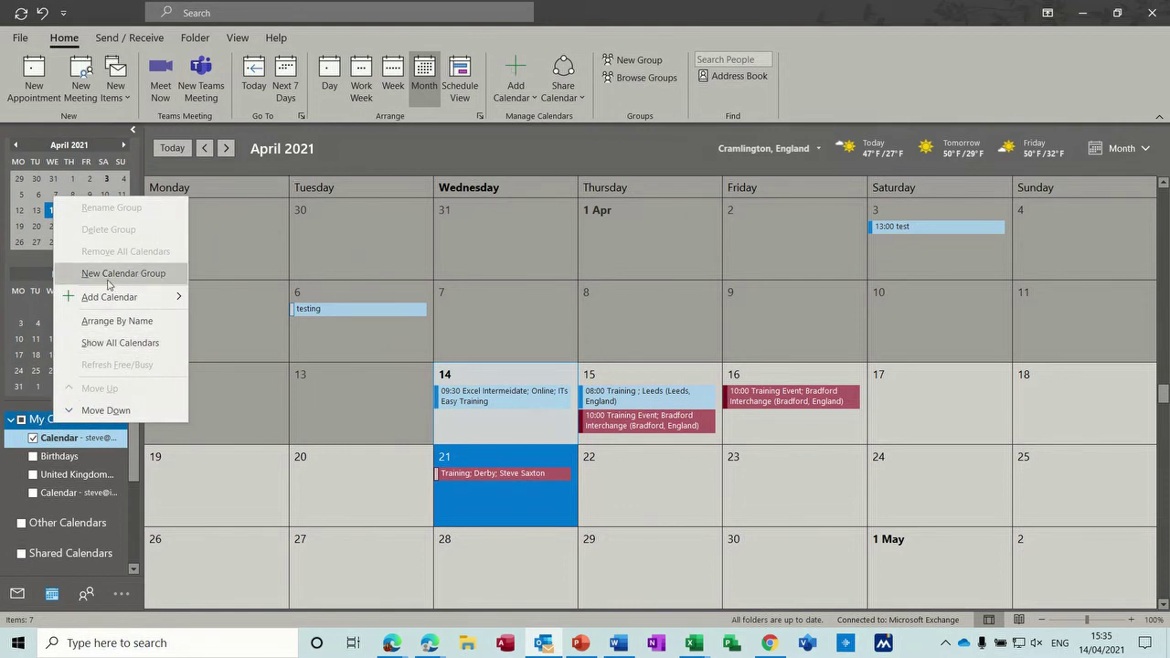
mouse_move(104, 303)
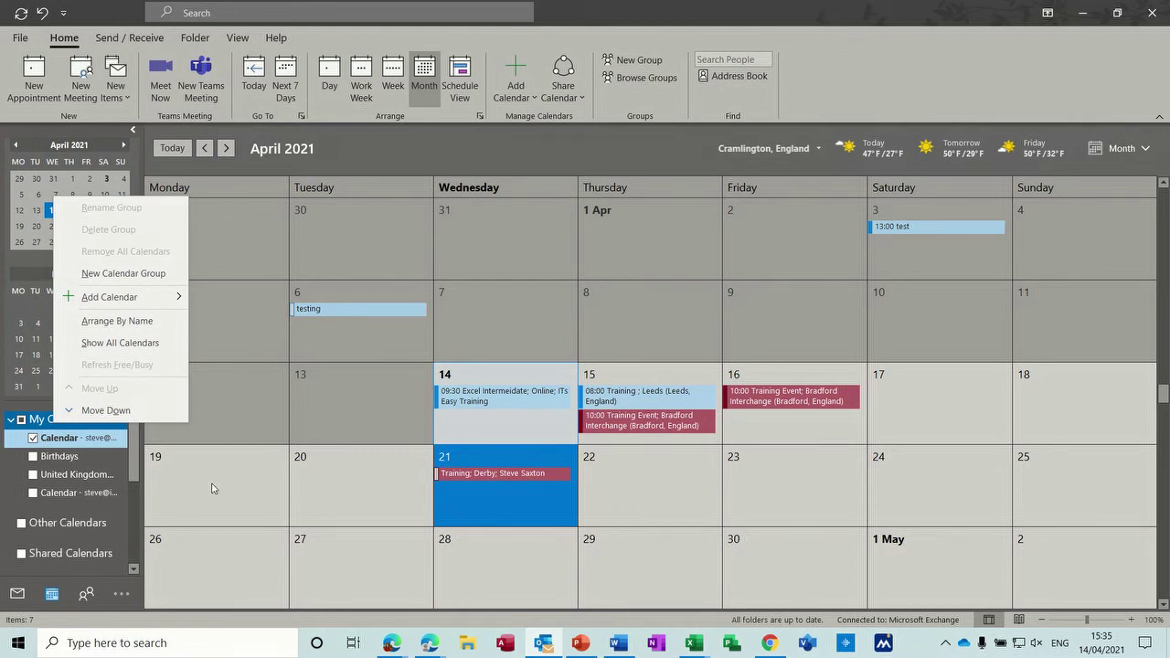
key(Escape)
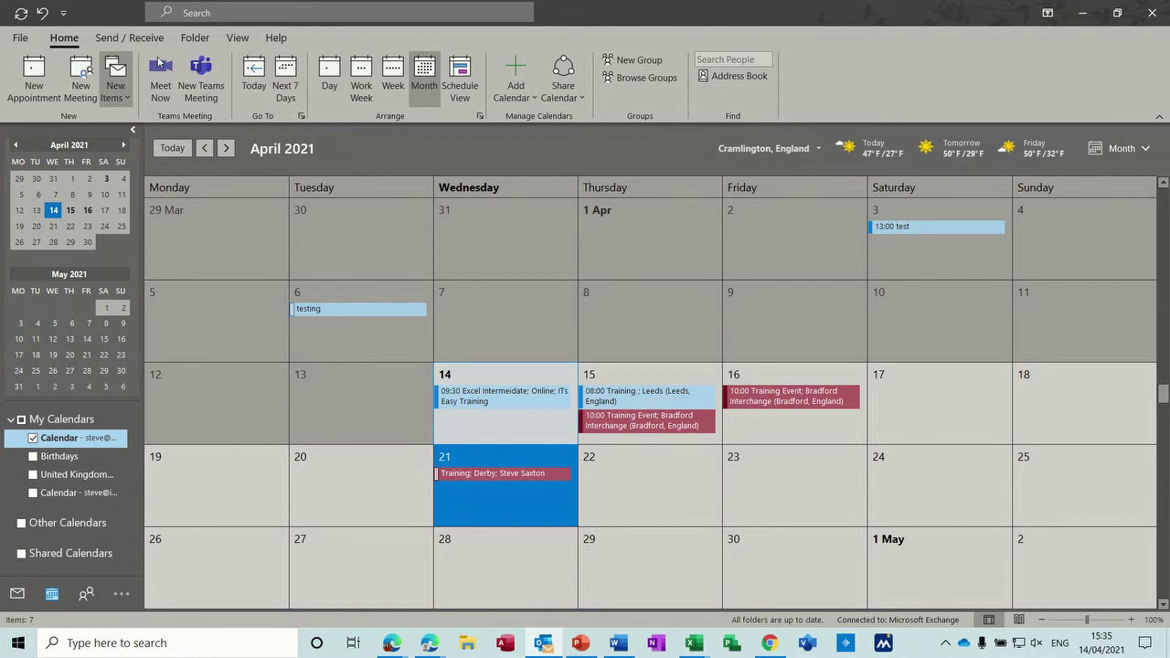
Step: Start private OneNote meeting notes for the 21 April Training event in Excel Training's General Info location
click(505, 475)
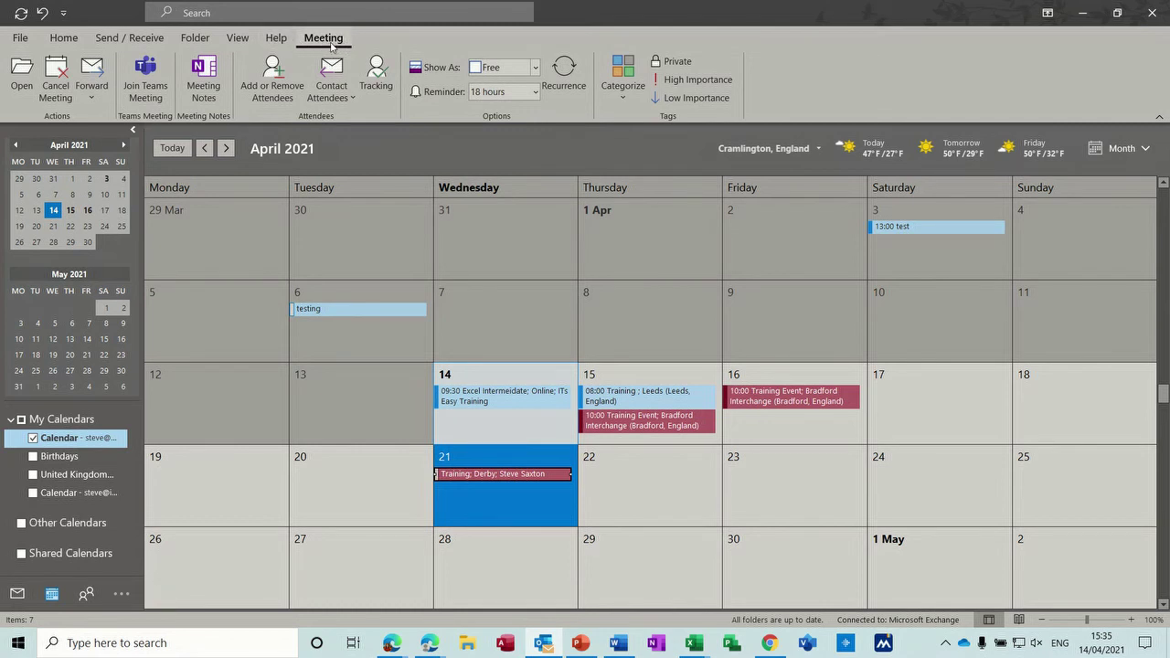
click(207, 72)
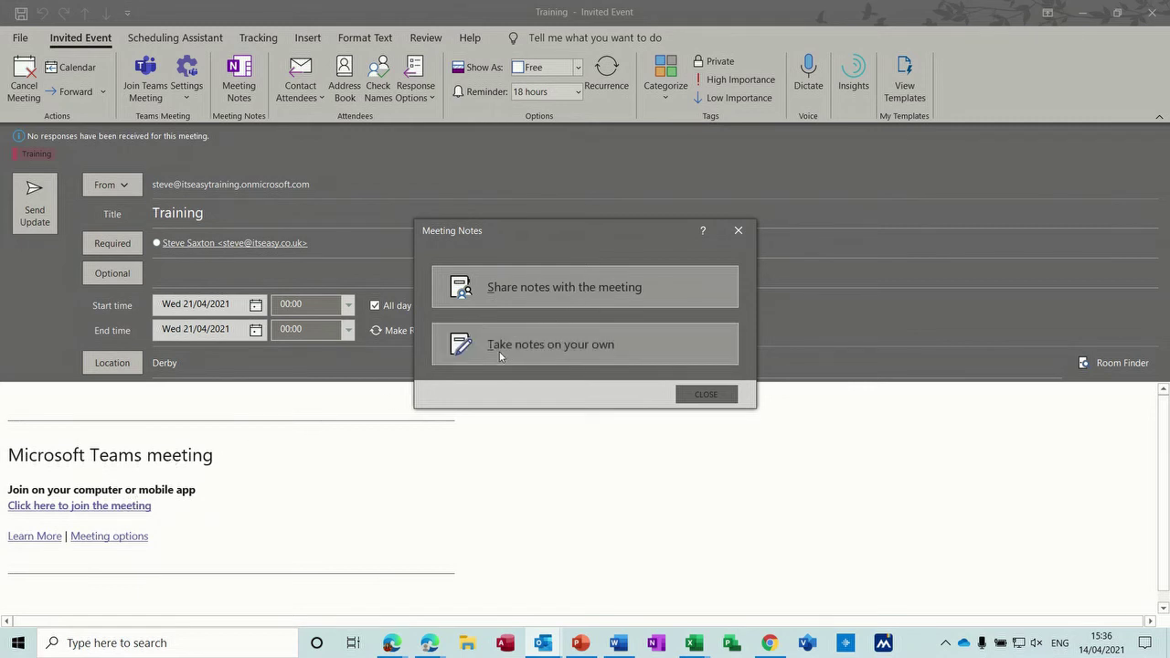
click(553, 353)
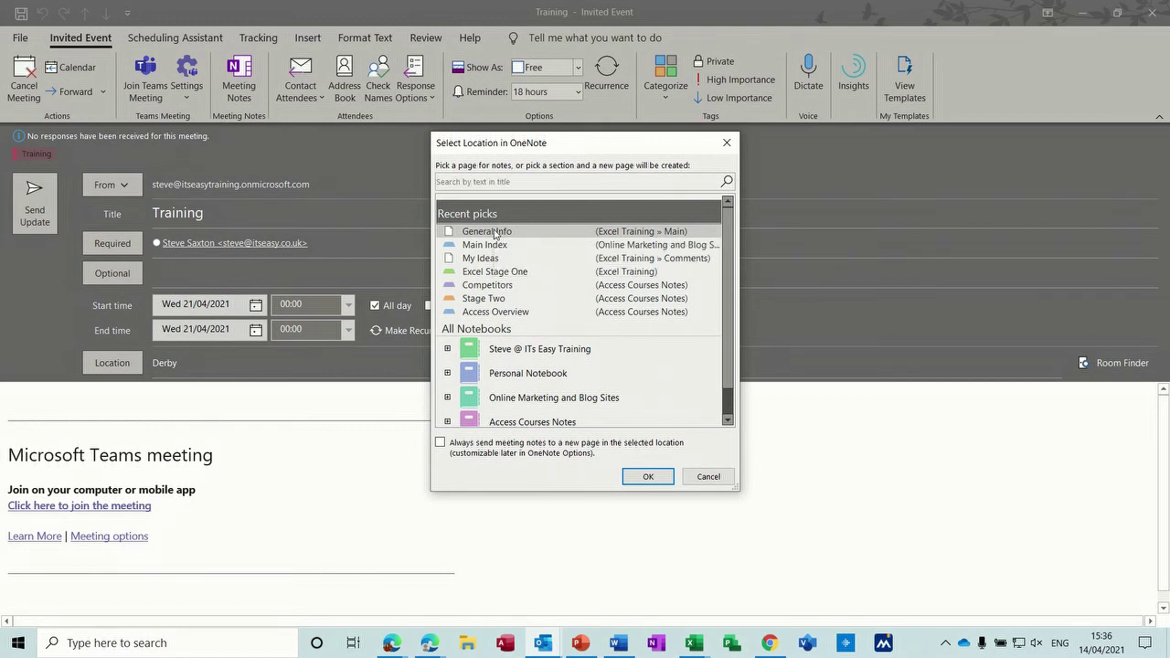
click(648, 476)
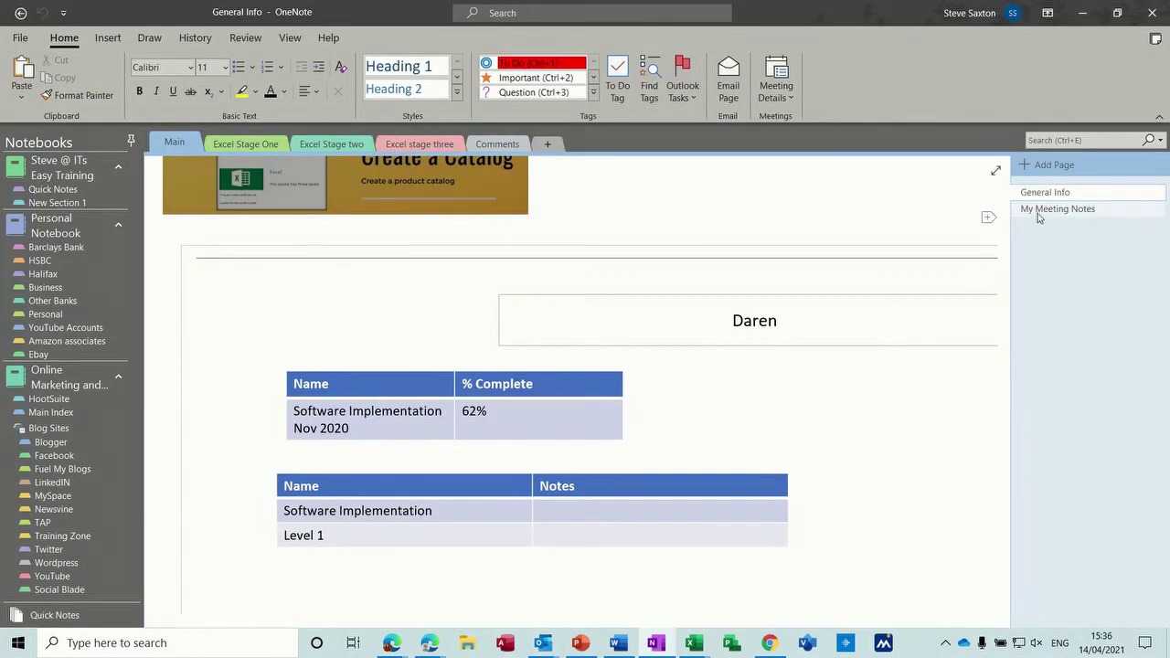
Step: Type a line of placeholder test text into the body of the My Meeting Notes page
click(1039, 212)
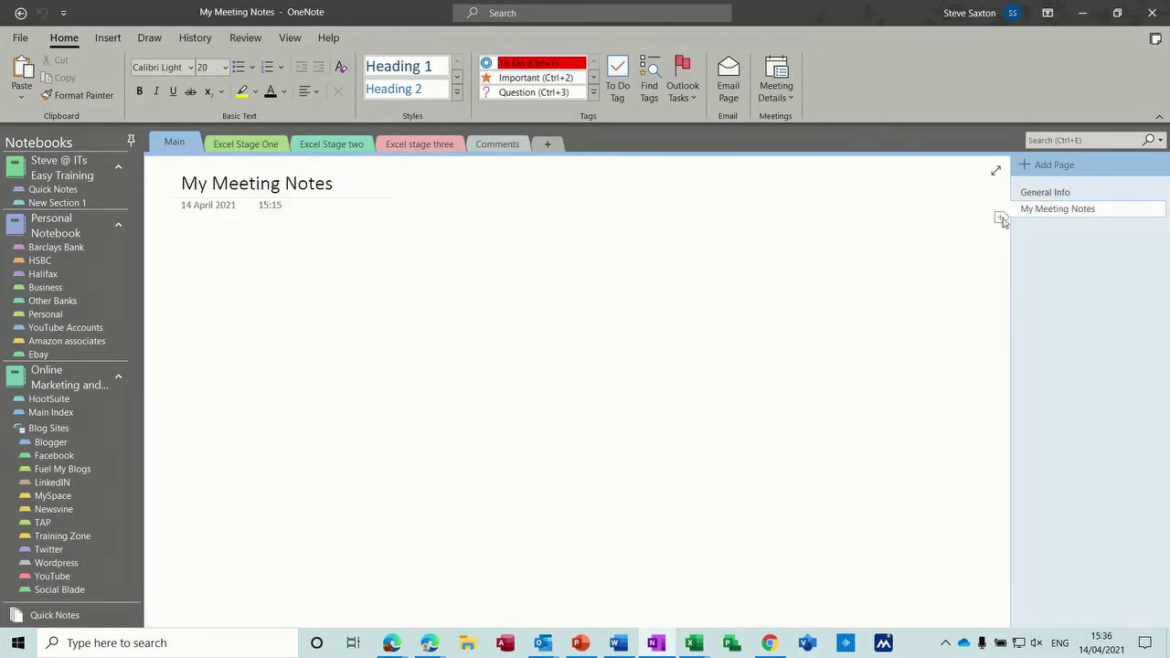
click(257, 267)
text(ffjnsdfkjndsfknsdfkjnsdfknsdfnsd)
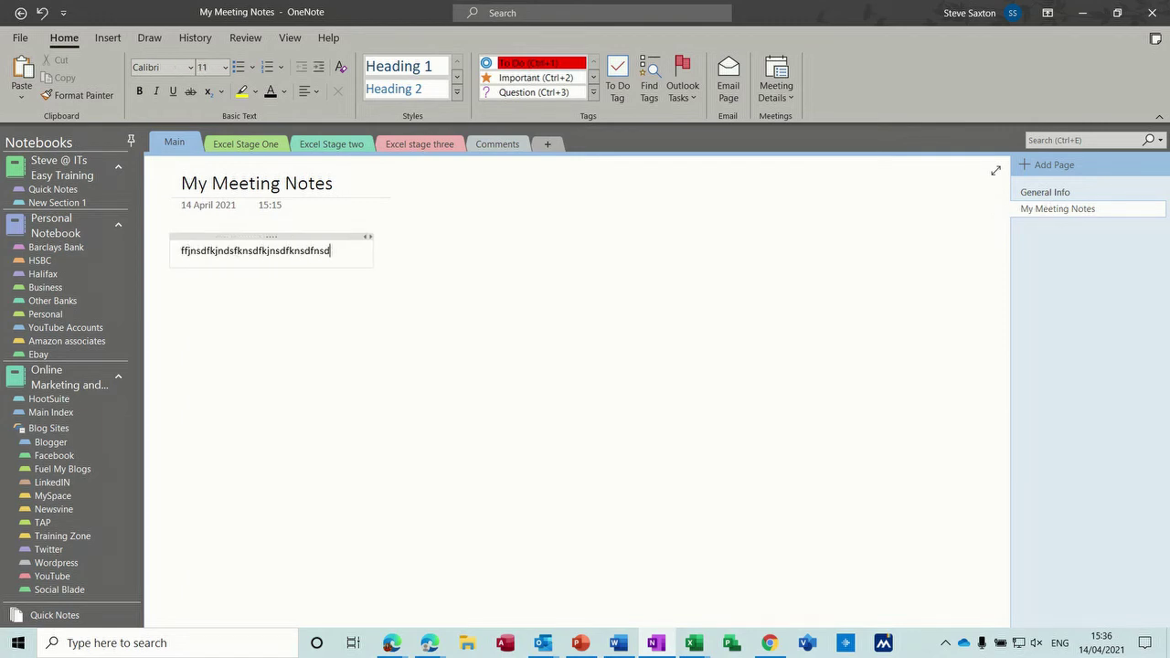
text(fkjjnsdksdfks)
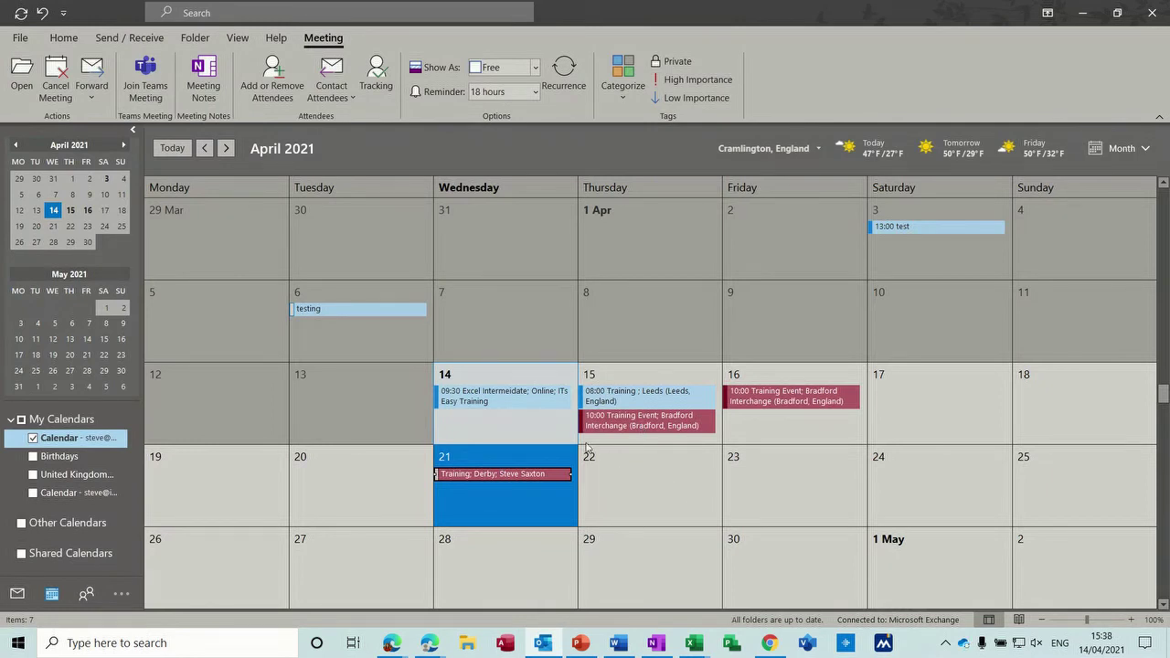
Step: Switch to the 19–25 April week and save a 'test' appointment at 09:00 on Wednesday 21
click(239, 39)
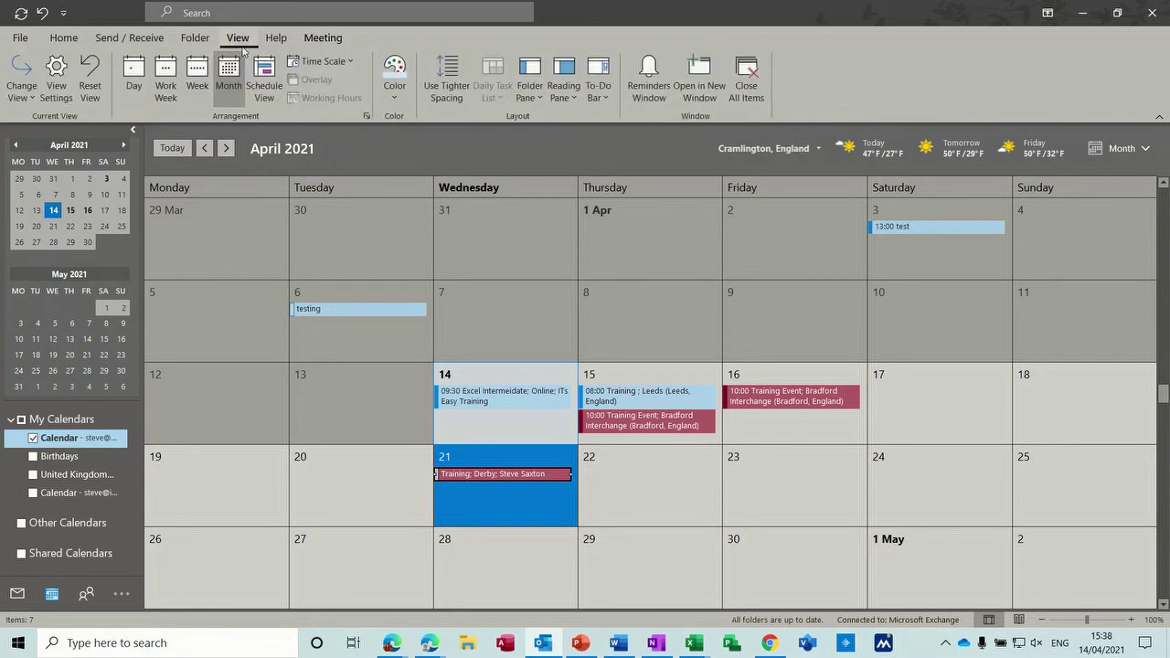
click(198, 73)
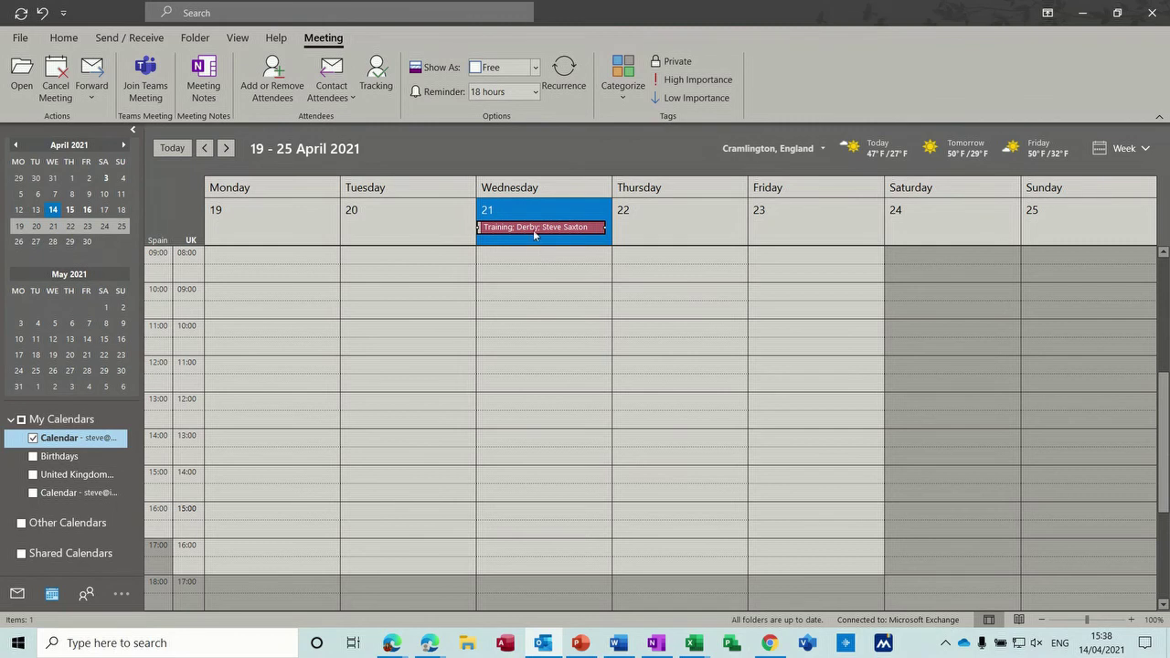
click(528, 292)
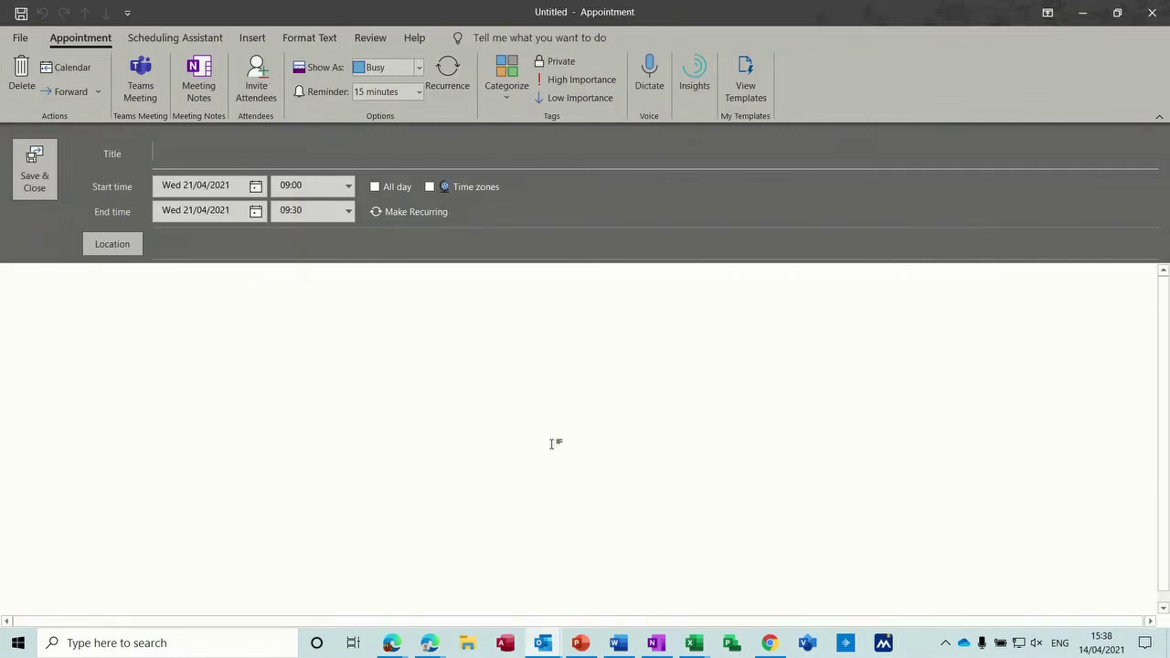
text(test)
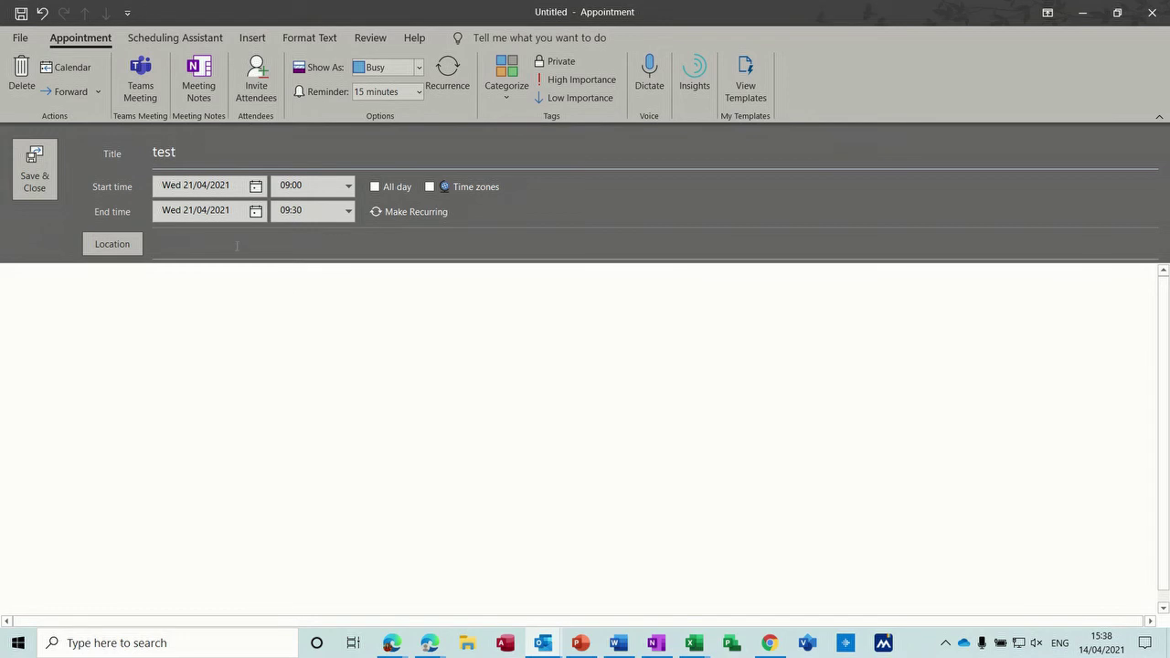
click(34, 170)
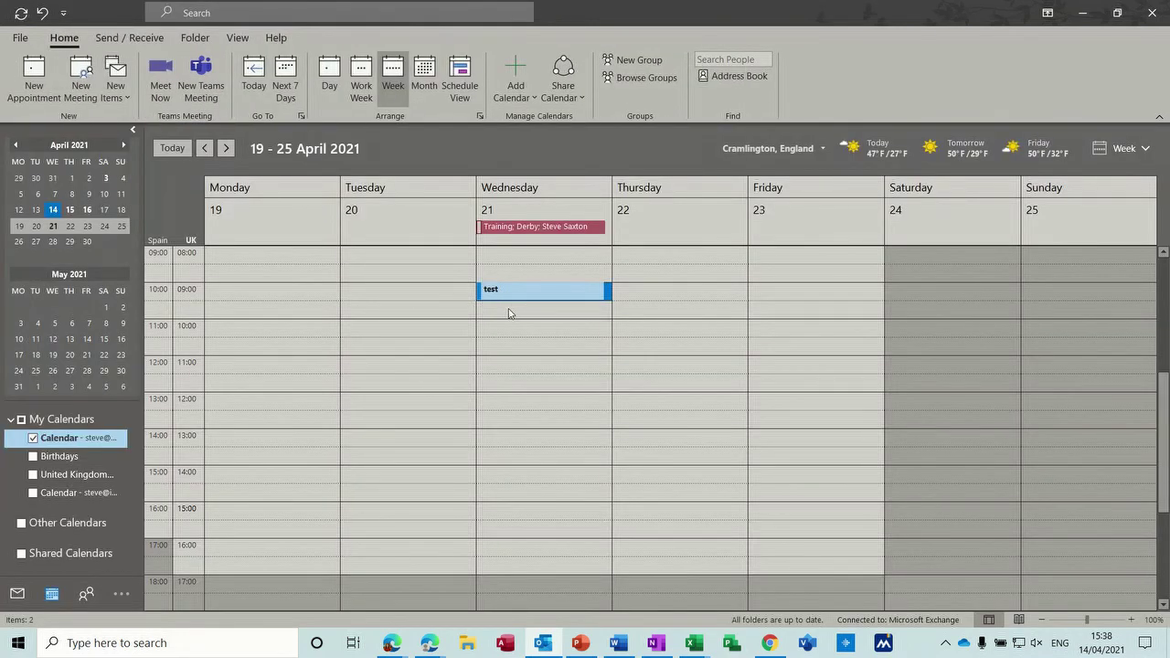
Step: Save a back-to-back 'testing' appointment at 09:30–10:00 on Wednesday 21 April
double_click(512, 311)
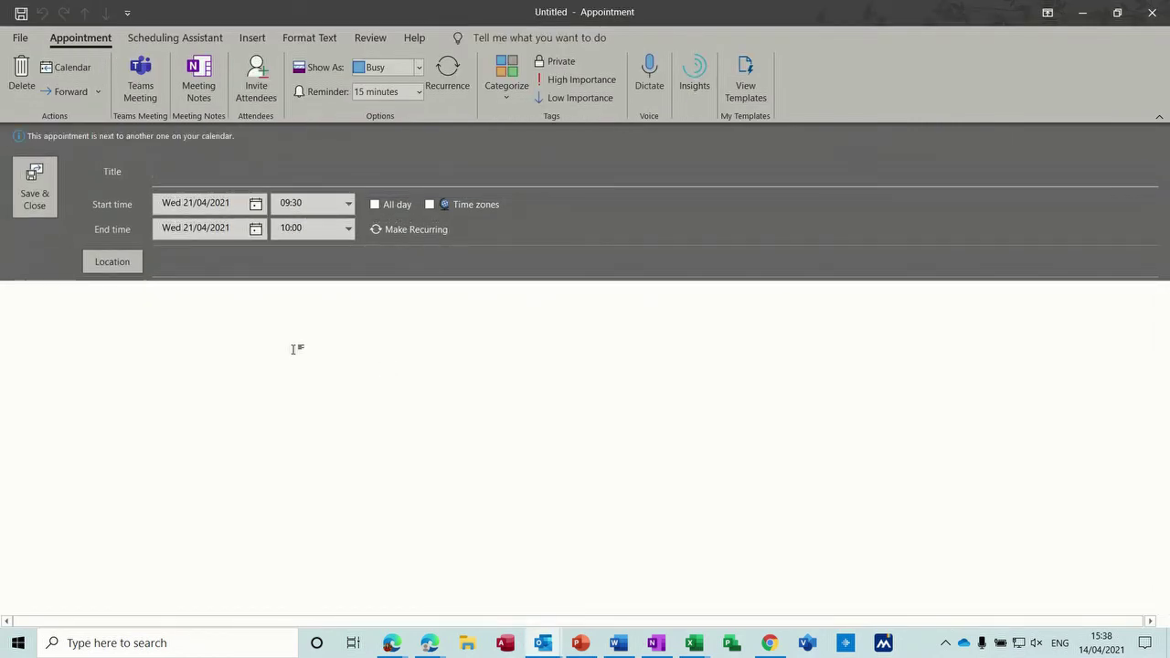
text(testing)
click(37, 188)
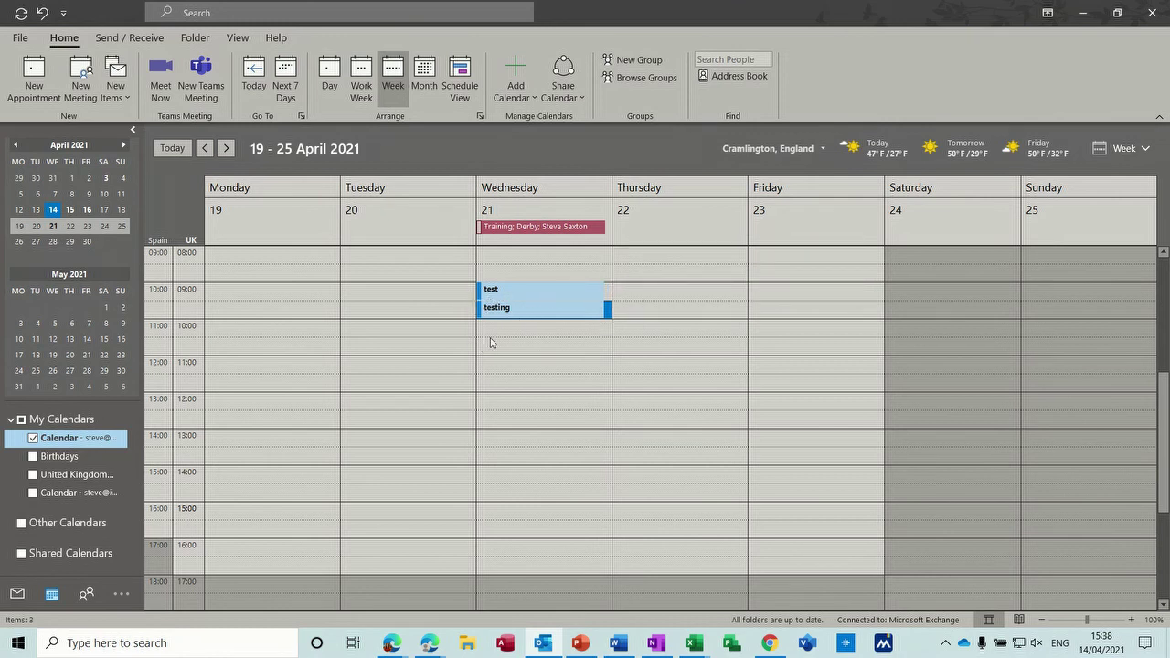
Step: Enable Shorten appointments and meetings in Calendar options, ending early by 5 and 10 minutes
click(20, 41)
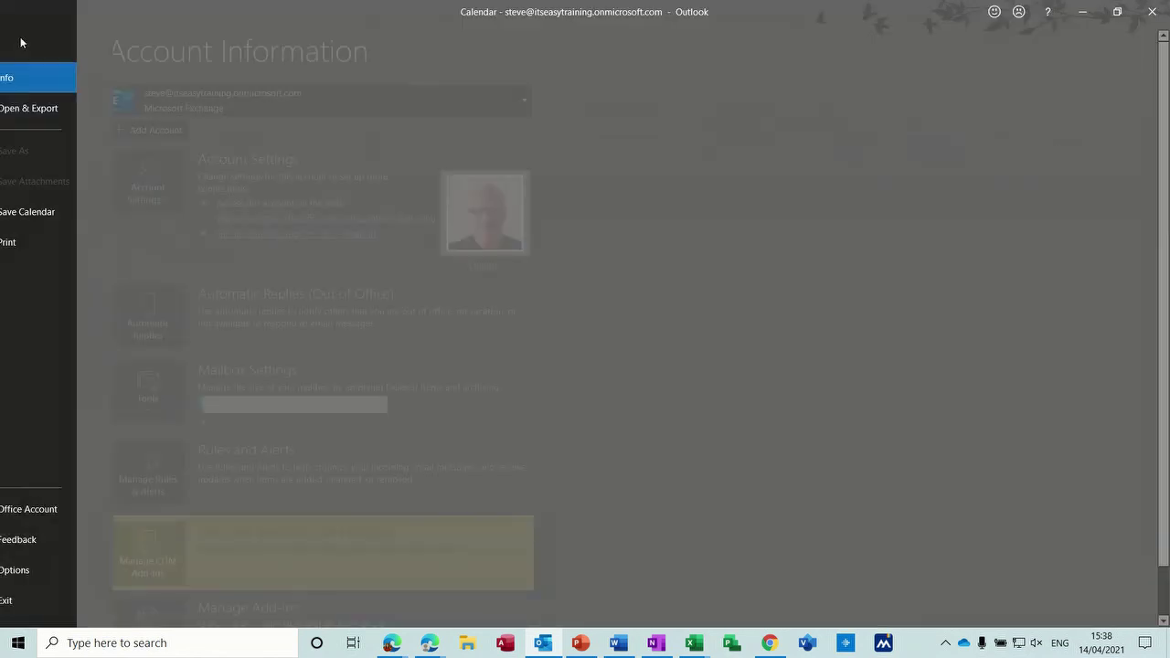
click(49, 569)
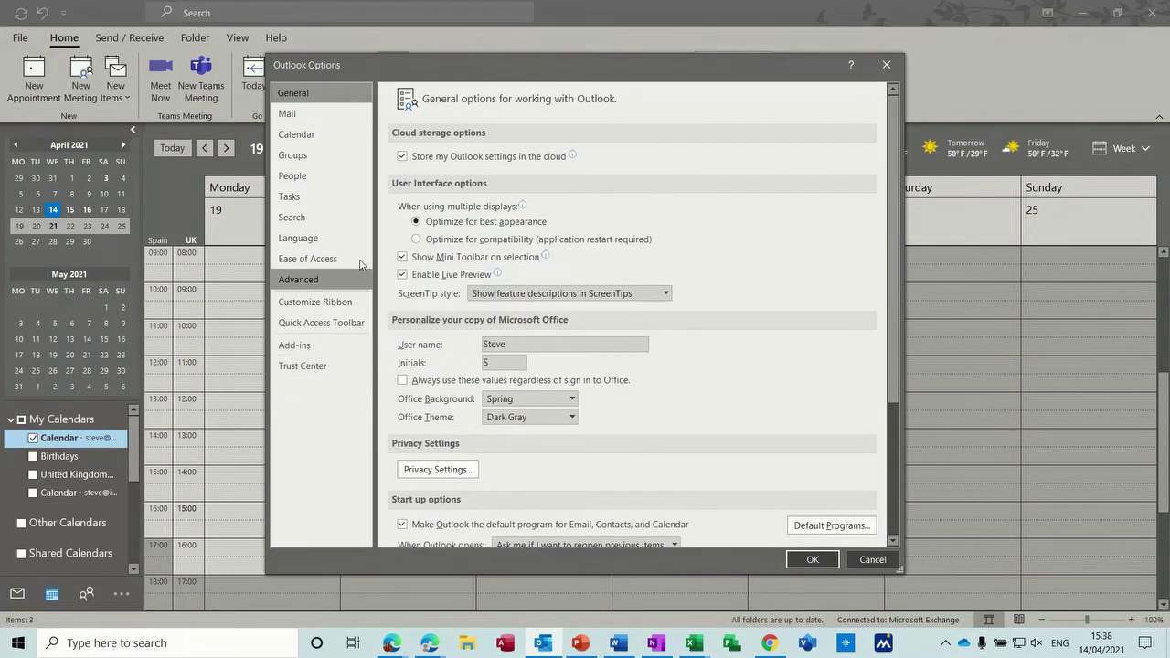
click(329, 137)
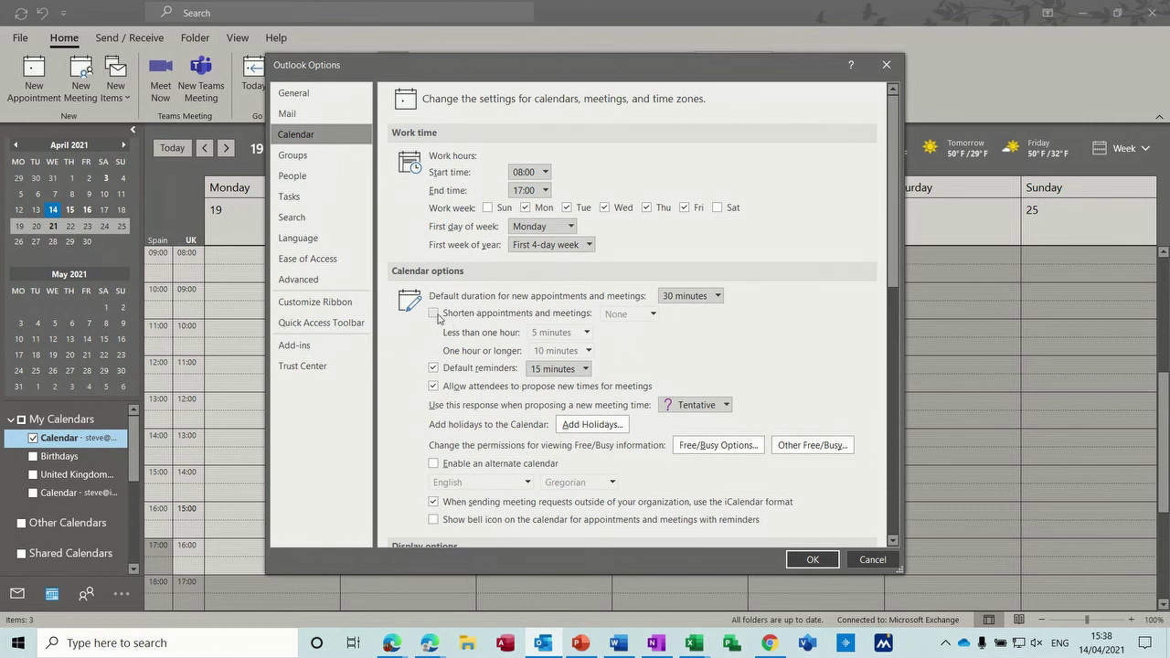
click(435, 315)
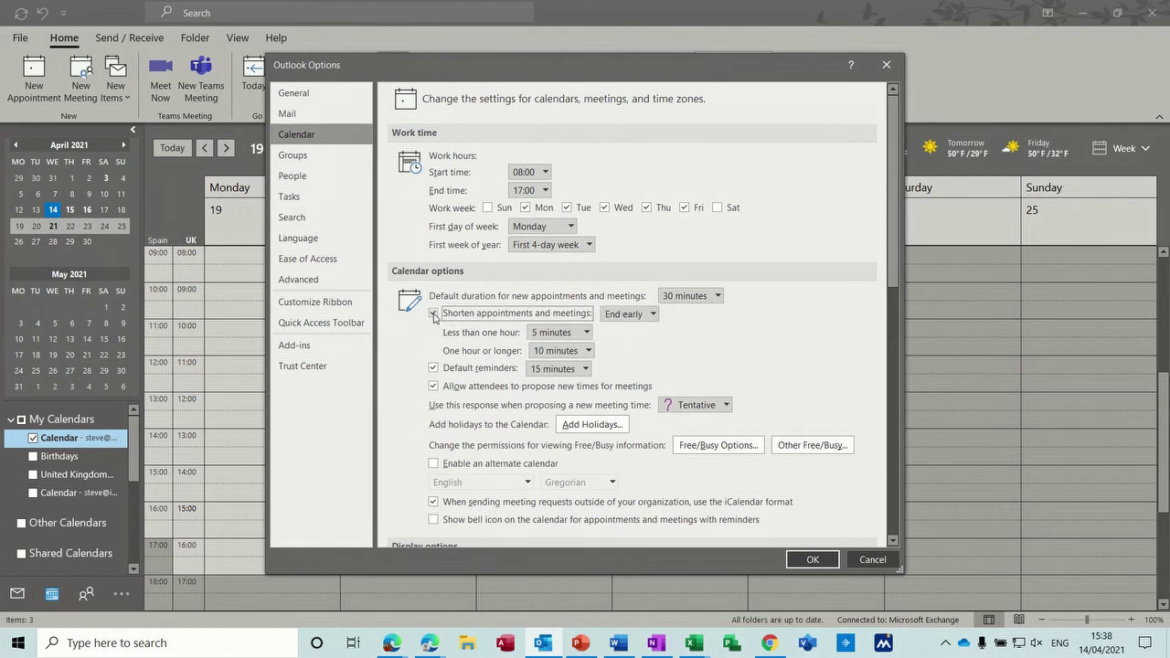
click(652, 314)
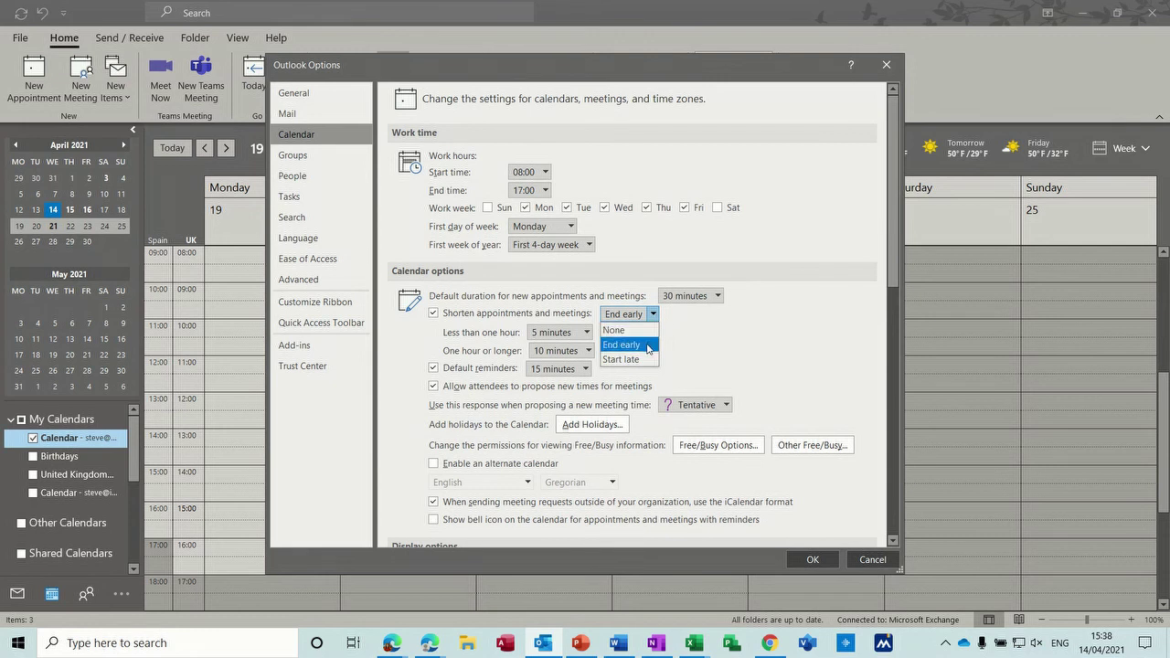
click(648, 347)
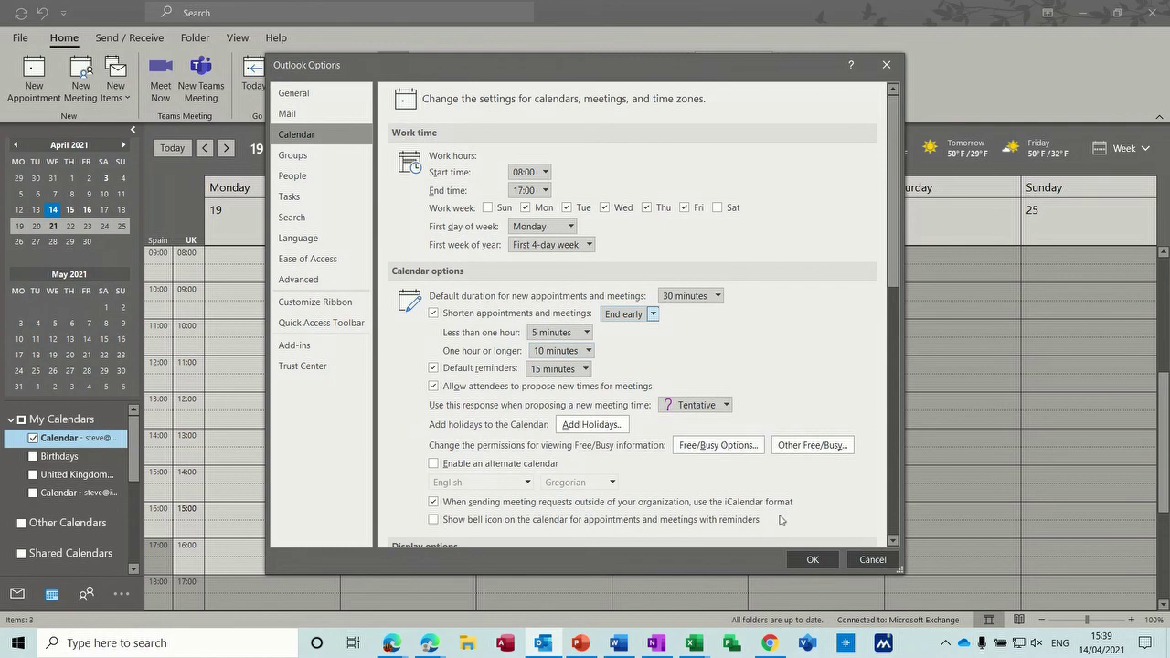
click(808, 559)
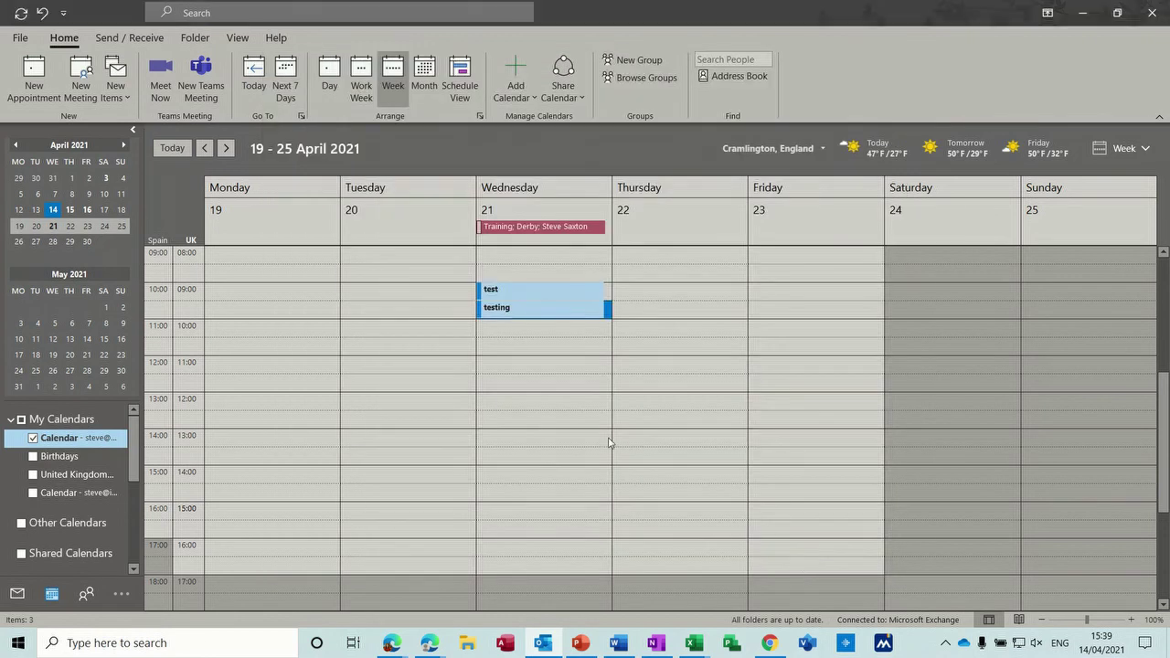
Step: Open the 'test' and 'testing' appointments to check their times, closing both unchanged
click(548, 334)
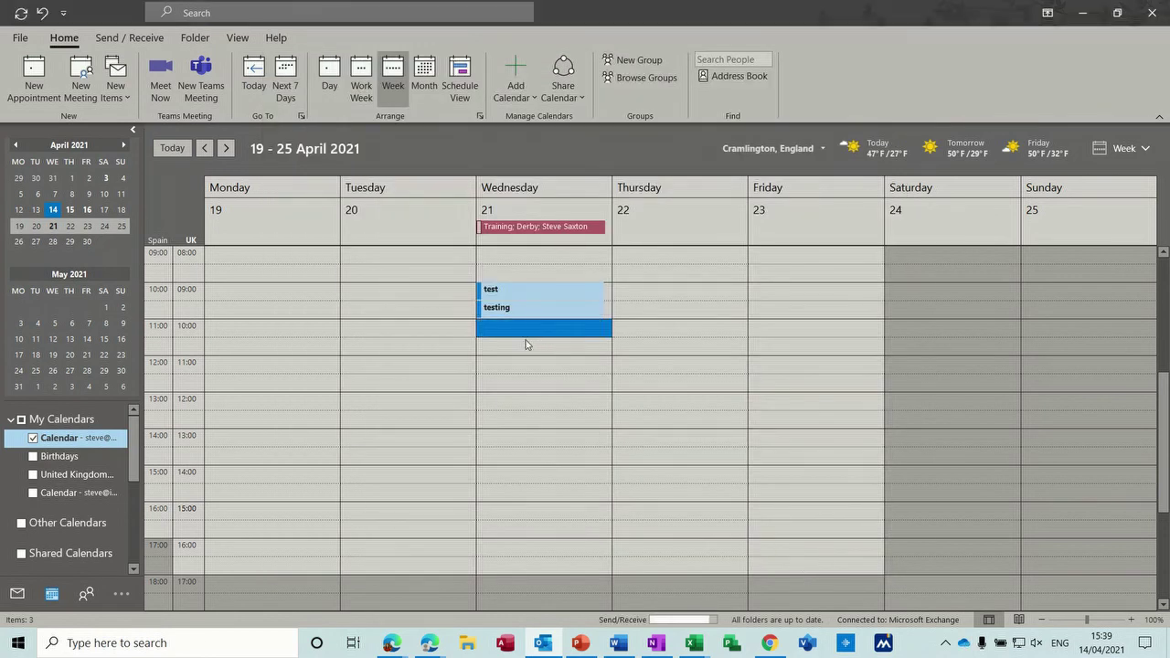
double_click(524, 298)
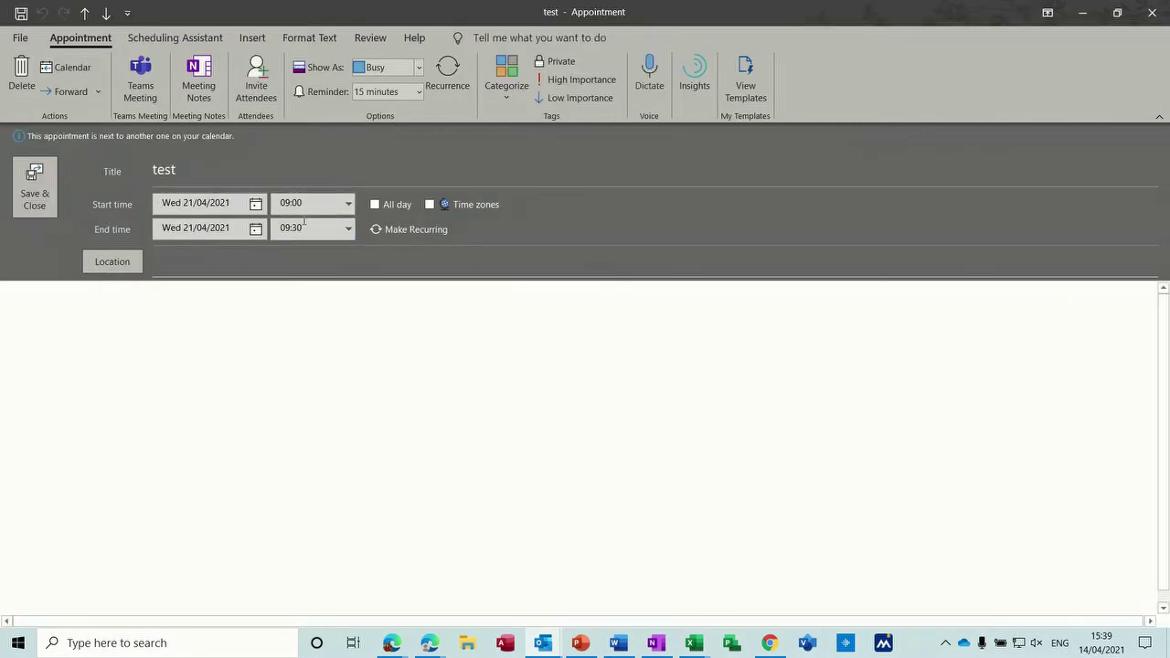
click(39, 191)
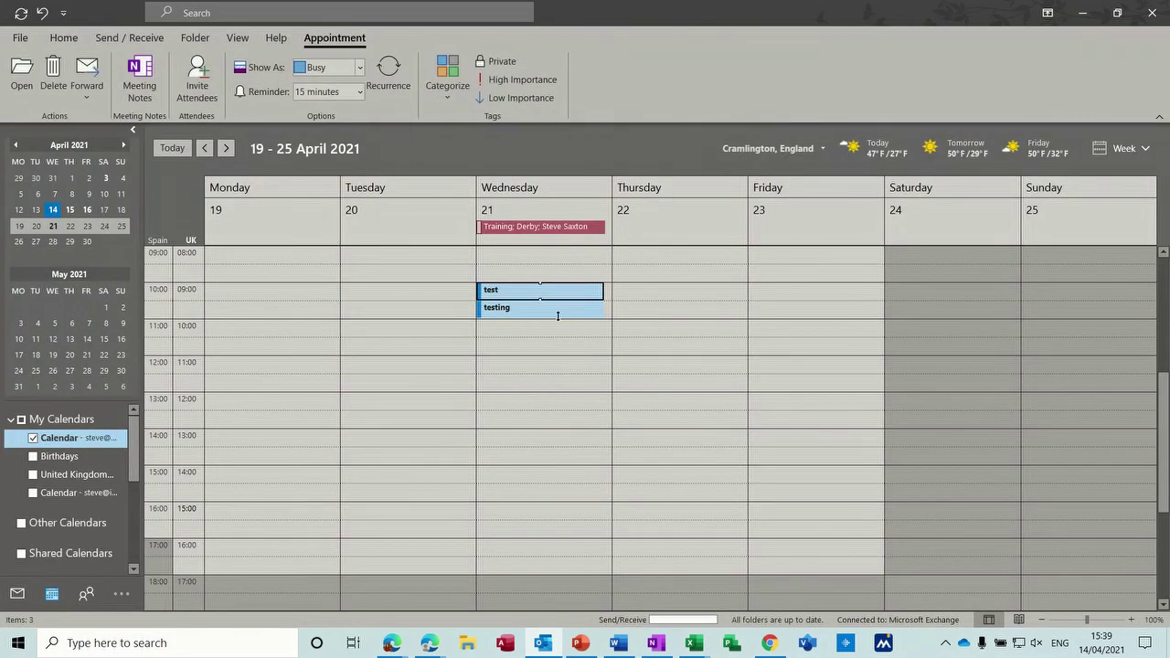
double_click(550, 309)
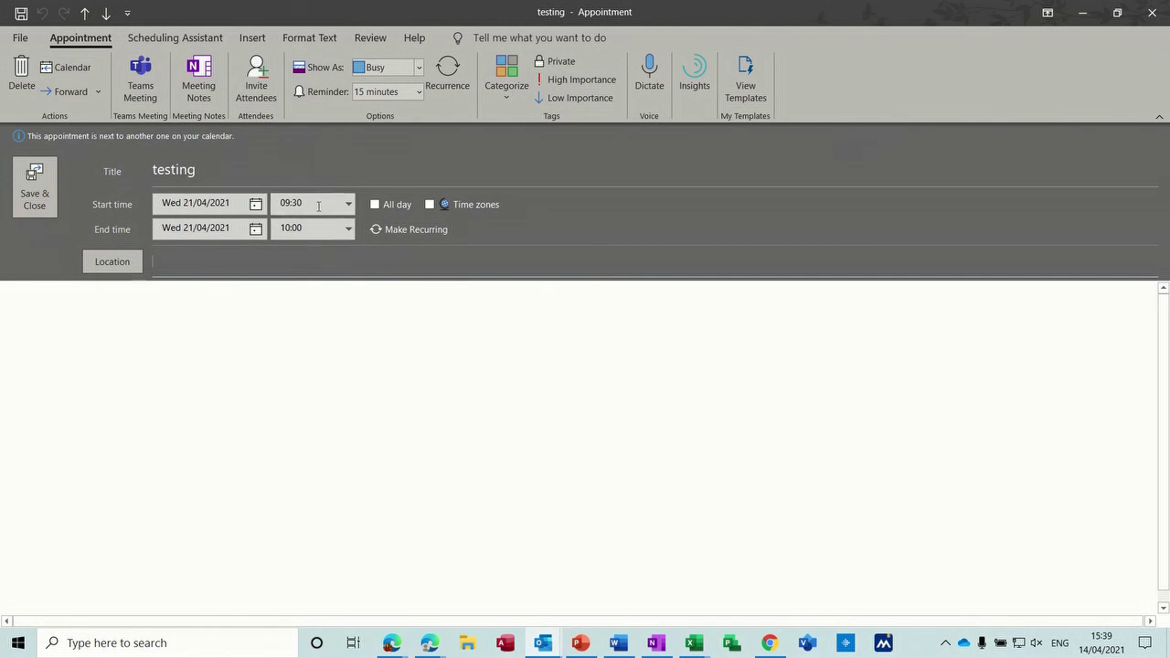
click(35, 187)
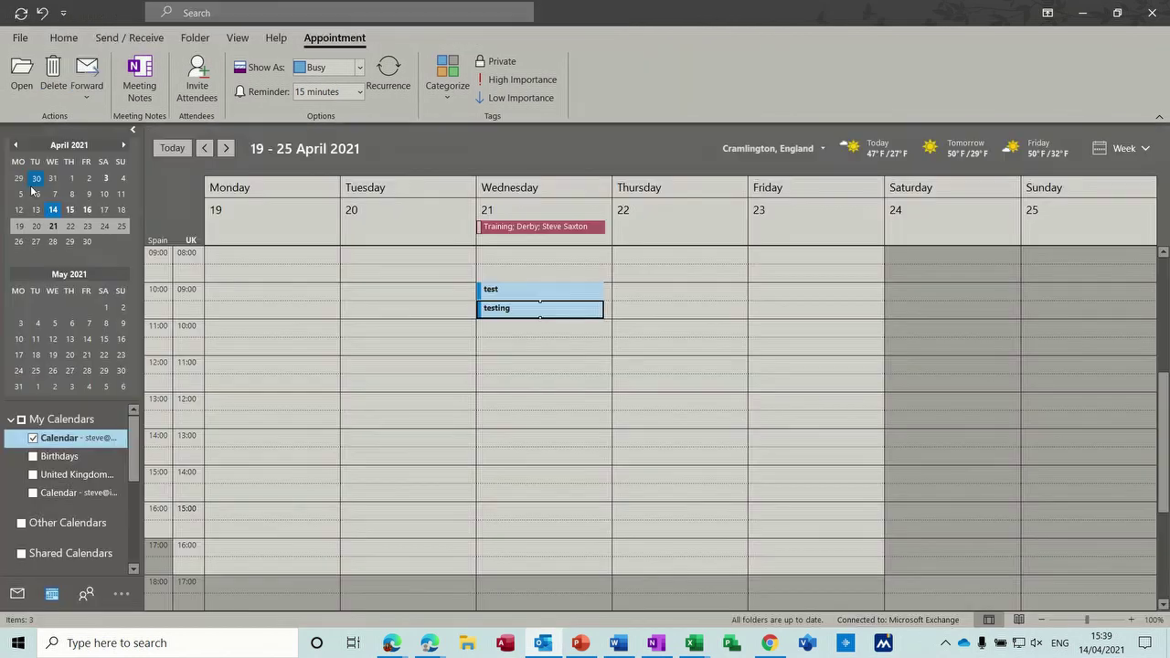
Step: Add 'tested' at 10:30 and another appointment at 11:00, each ending five minutes early
double_click(502, 345)
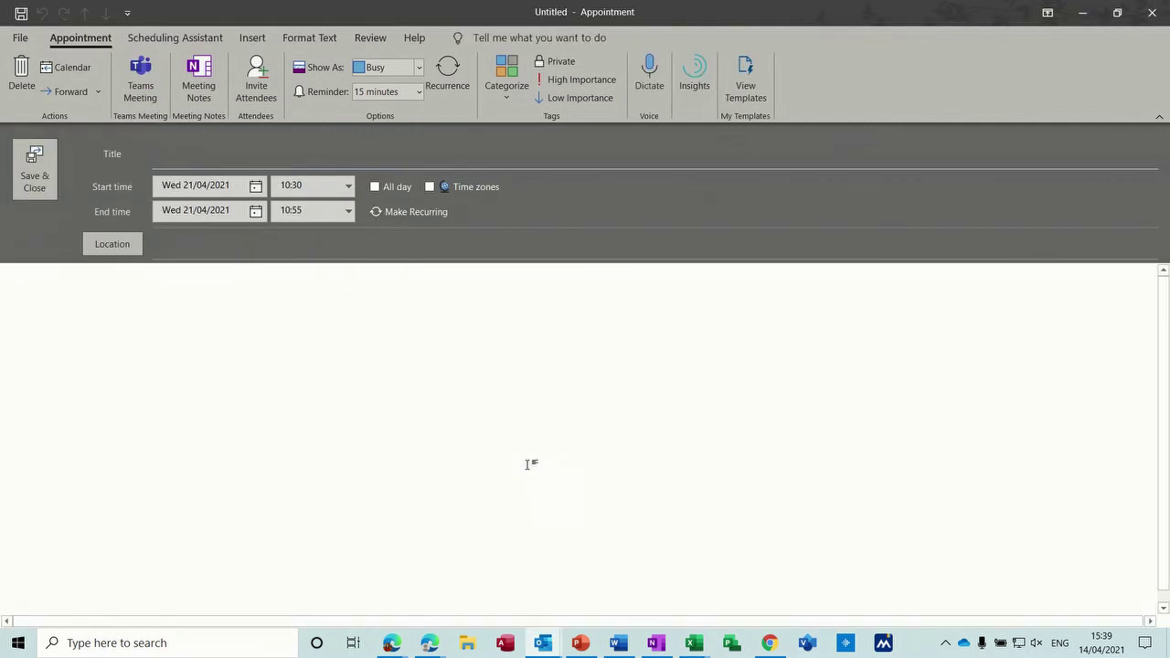
text(tested)
click(46, 172)
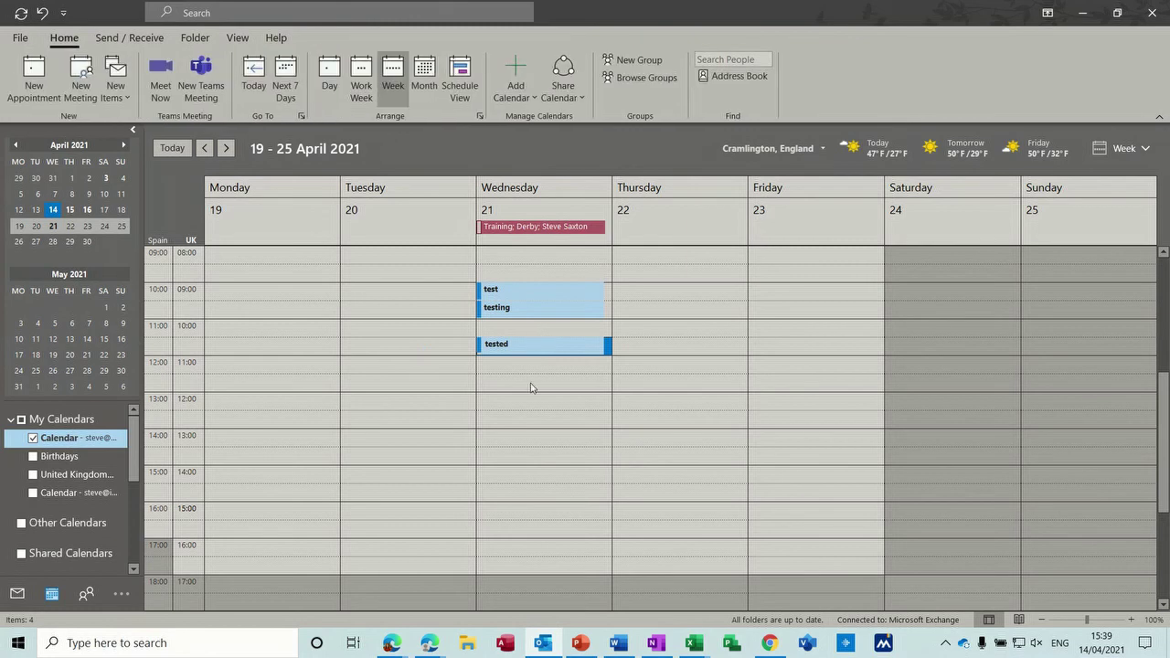
double_click(504, 367)
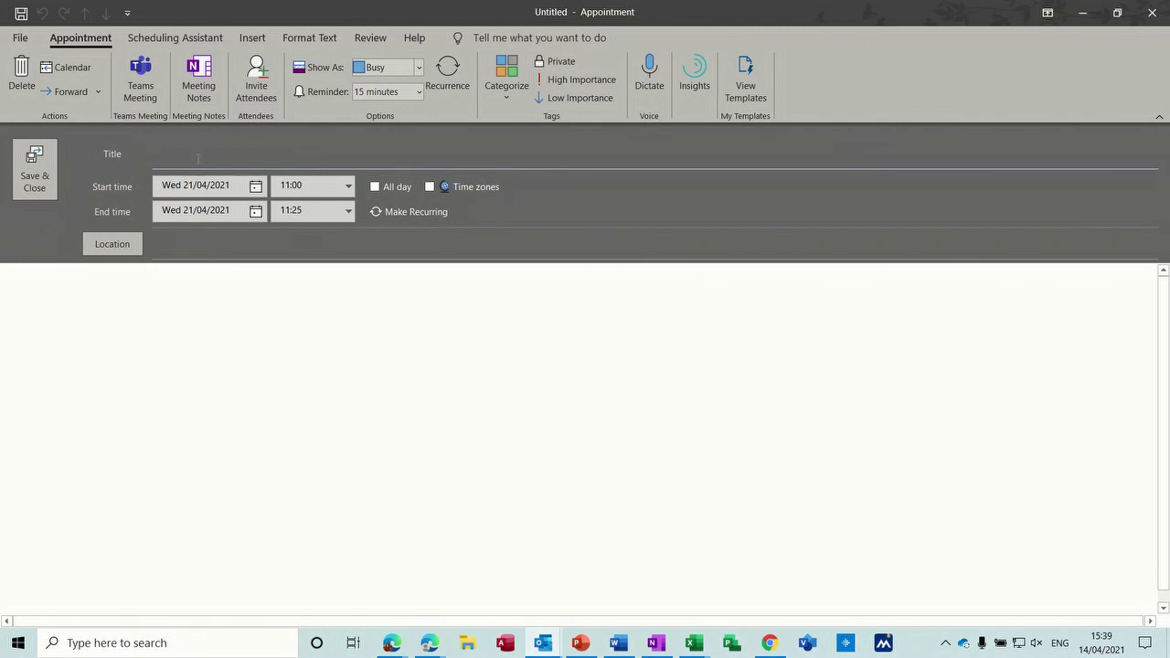
text(steve)
click(22, 162)
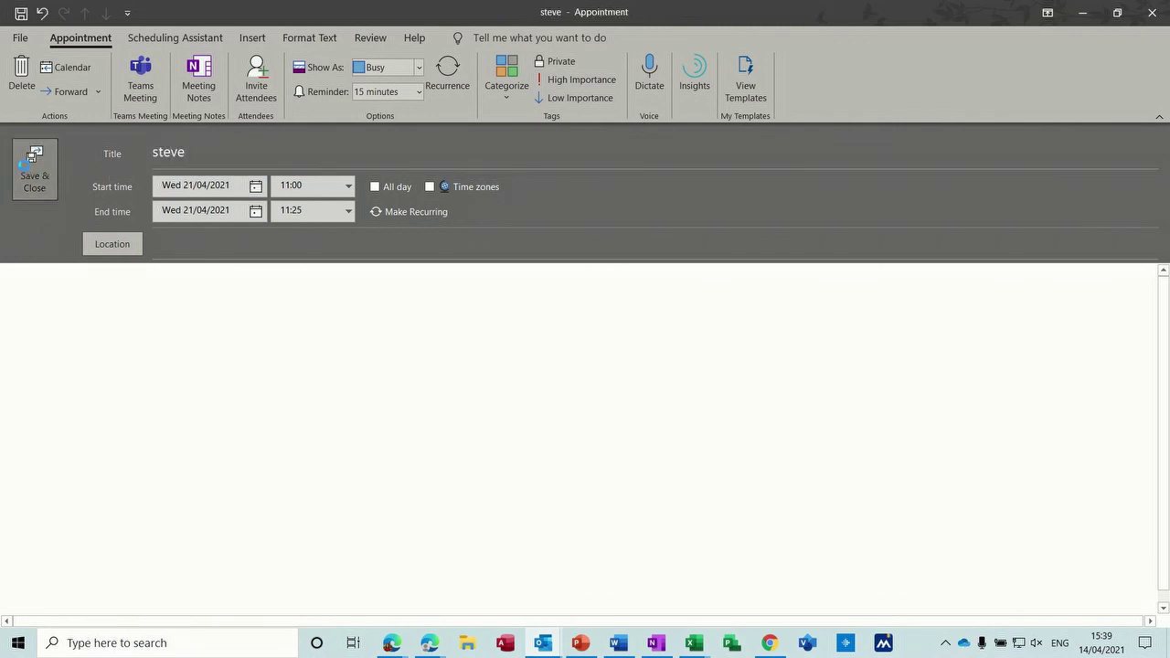
click(516, 404)
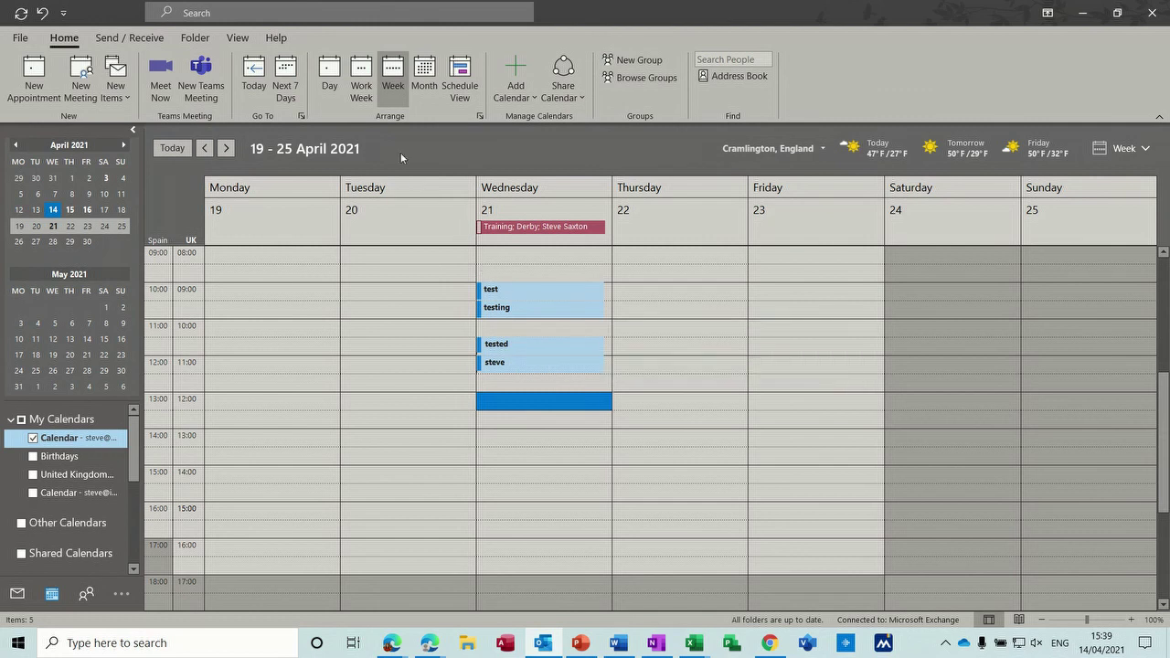
Step: Switch the calendar to Day view showing only Wednesday 21 April 2021
click(331, 78)
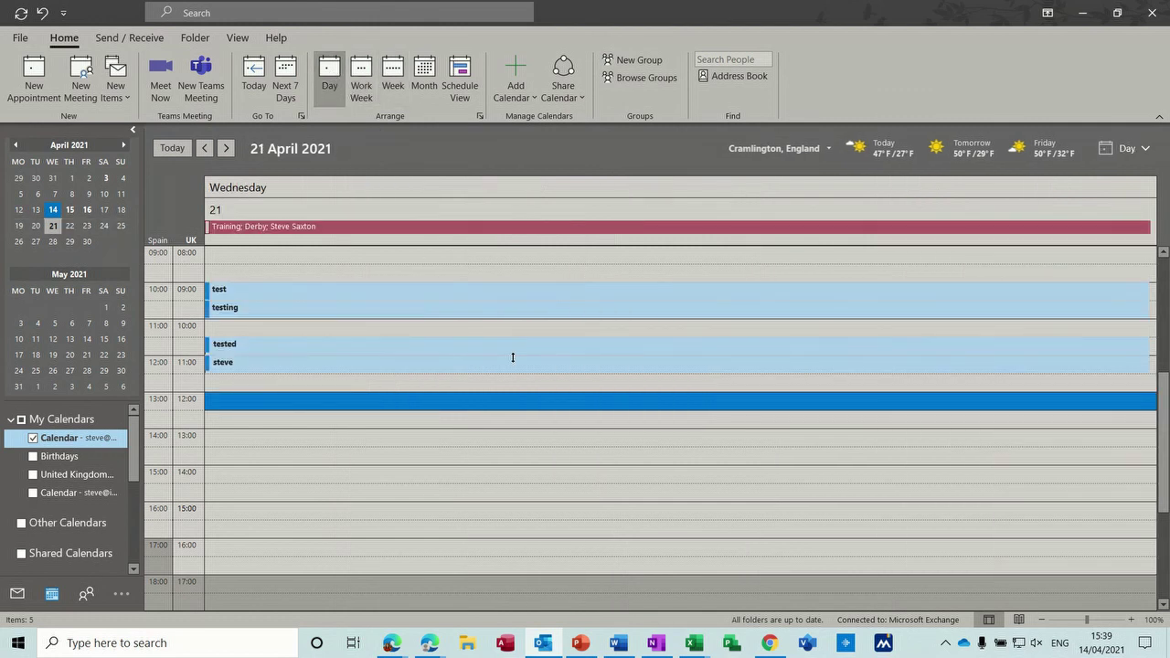